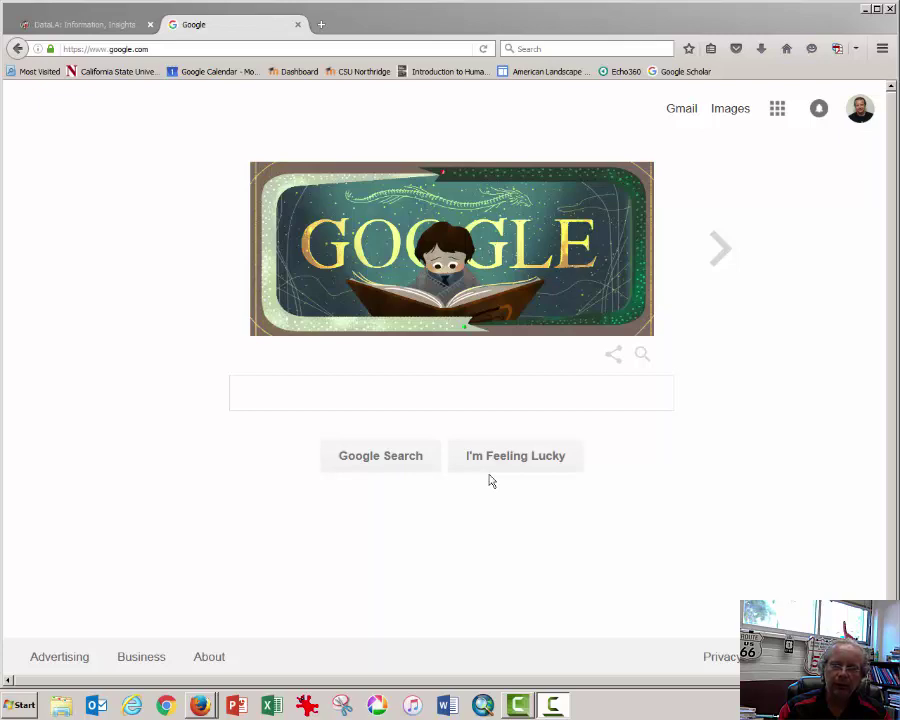
Step: Search Google for 'LA City Data Portal'
{"action": "left_click", "coordinate": [372, 396]}
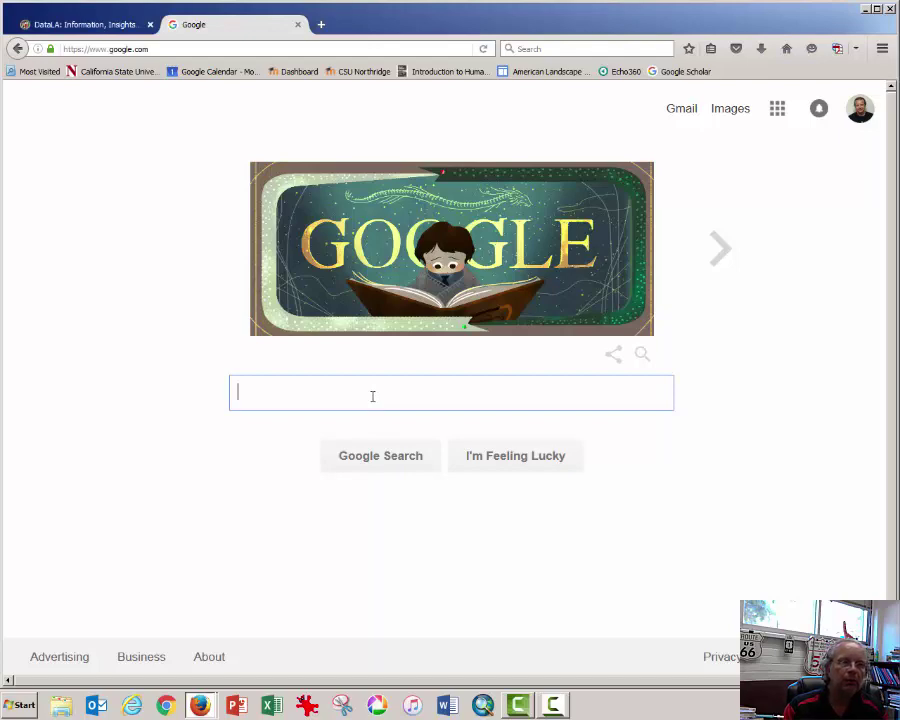
{"action": "type", "text": "LA City "}
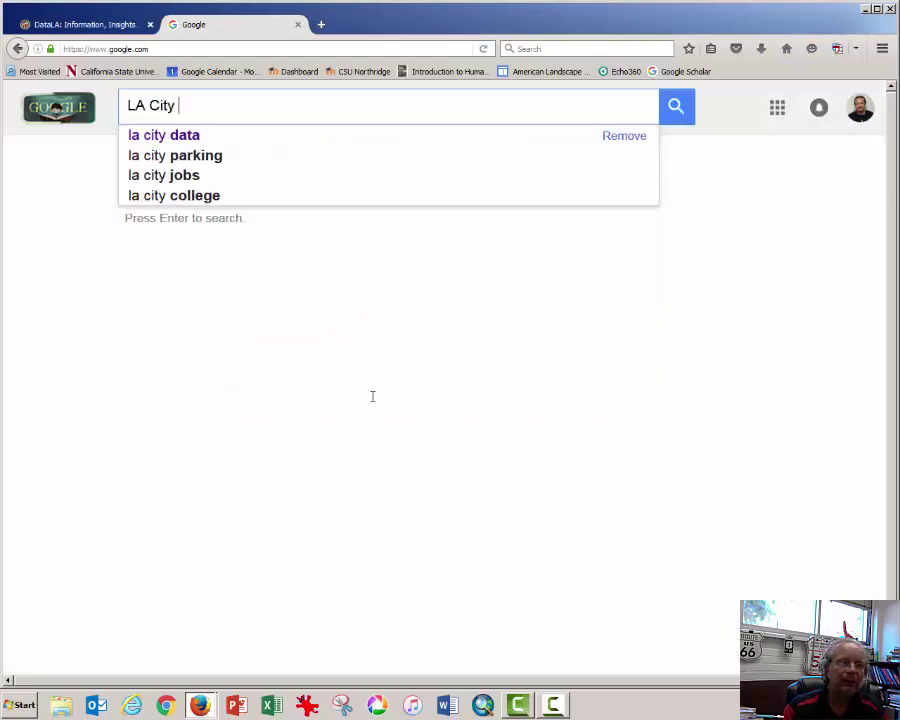
{"action": "type", "text": "Data Portal"}
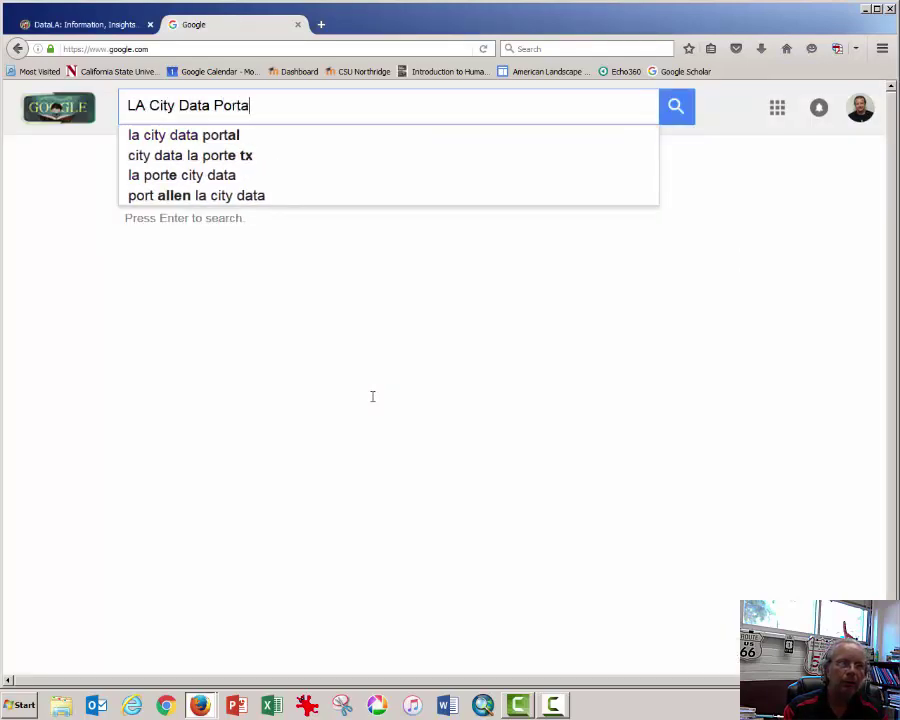
{"action": "key", "text": "Return"}
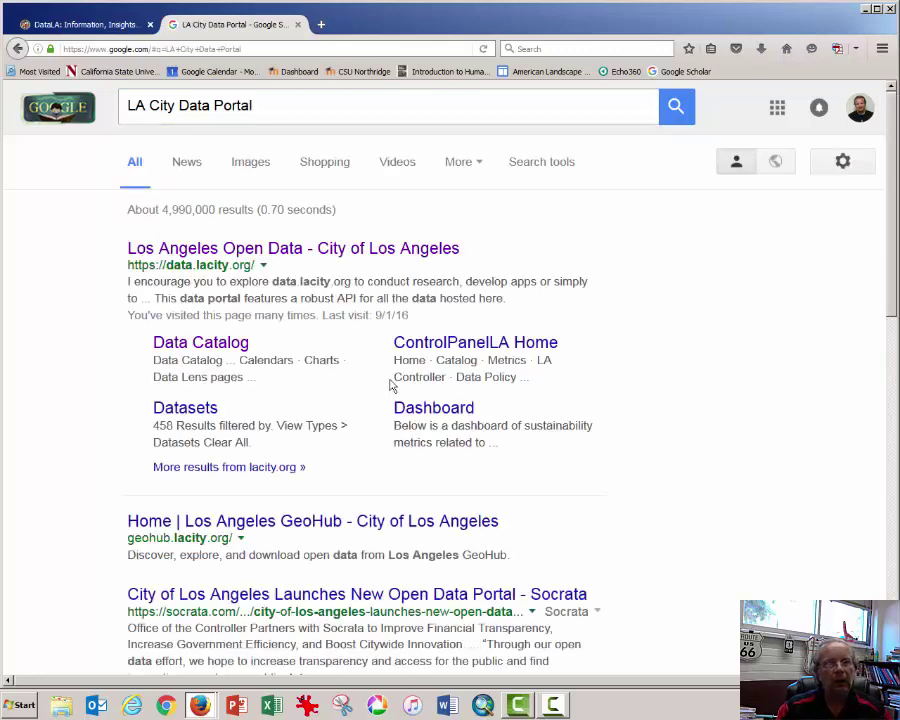
Step: Open data.lacity.org's Data Catalog and filter it to the A Safe City category
{"action": "left_click", "coordinate": [172, 253]}
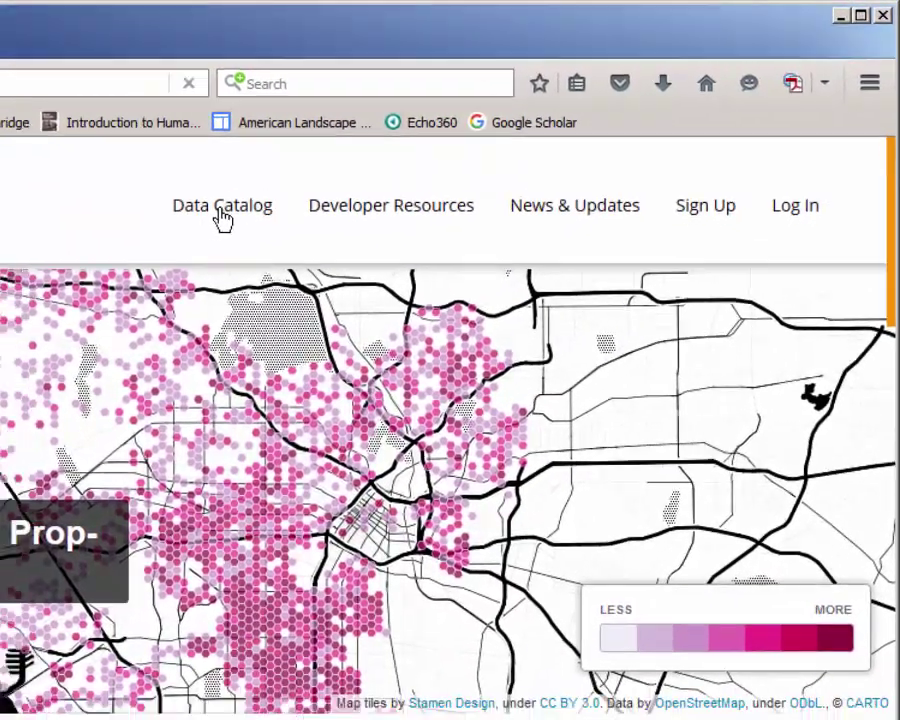
{"action": "left_click", "coordinate": [191, 216]}
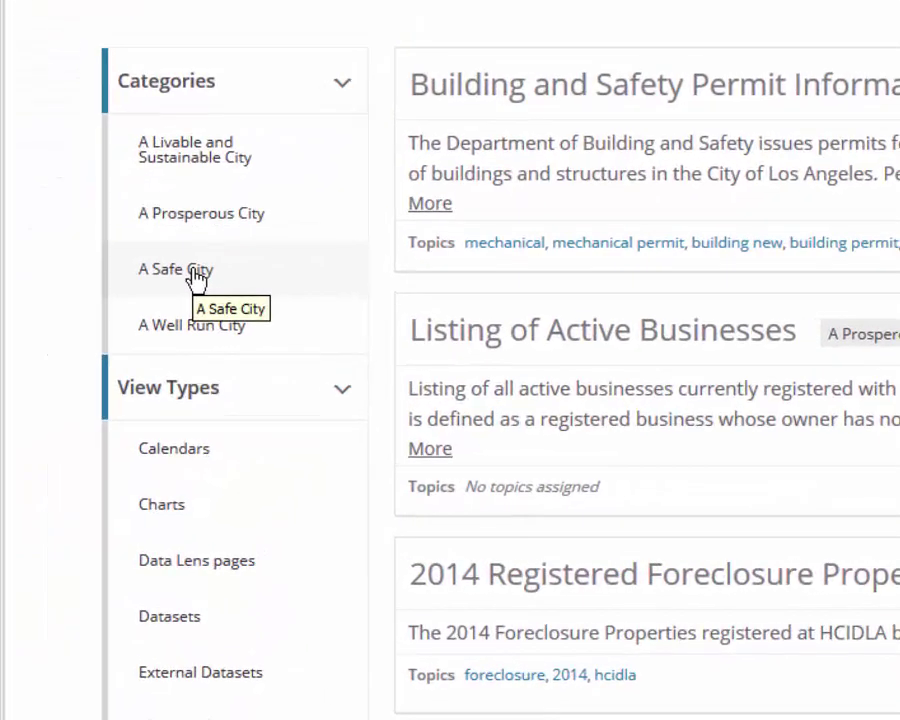
{"action": "left_click", "coordinate": [193, 276]}
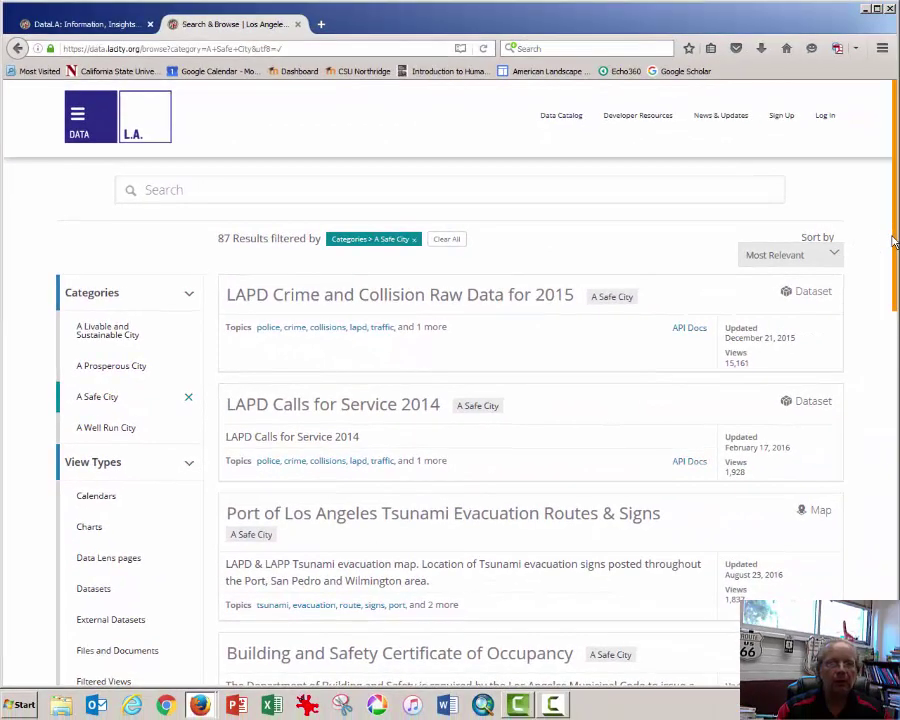
{"action": "key", "text": "ctrl+a"}
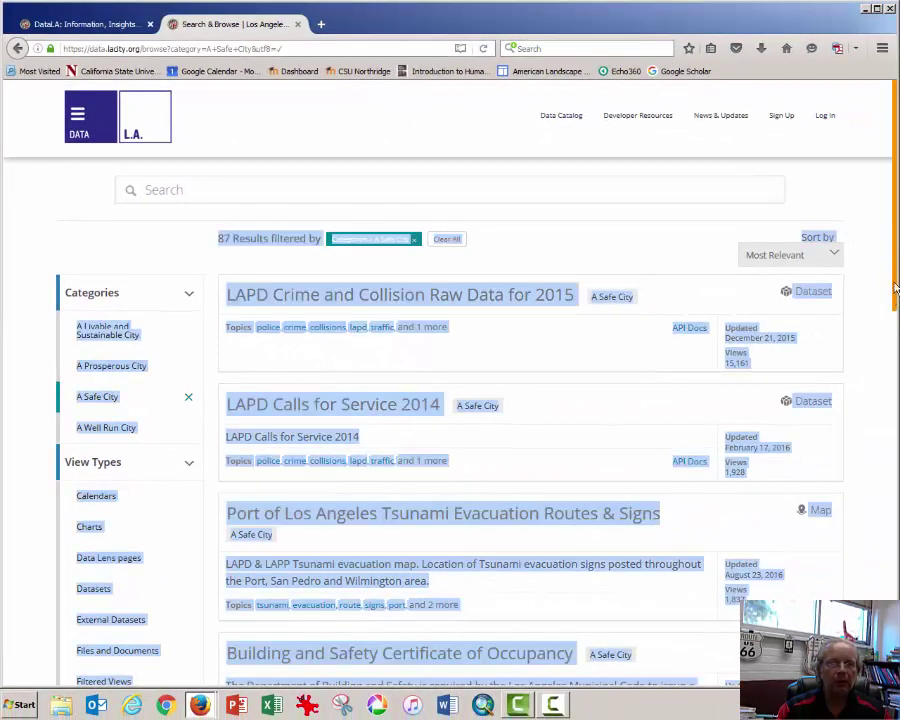
{"action": "left_click_drag", "start_coordinate": [894, 297], "coordinate": [886, 250]}
{"action": "left_click", "coordinate": [568, 256]}
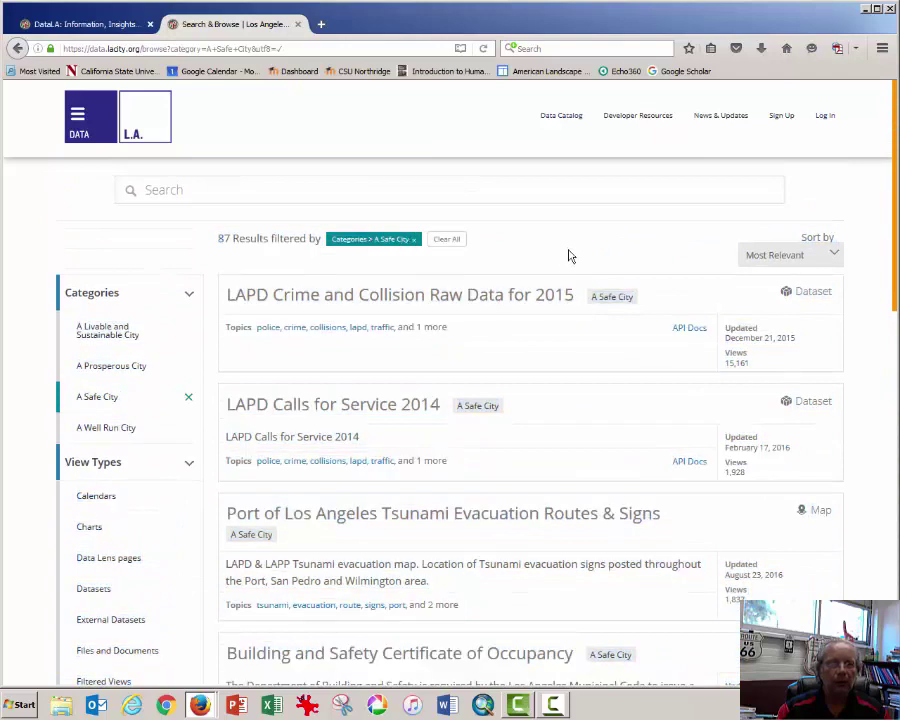
Step: Open the 'LAPD Crime and Collision Raw Data for 2015' dataset and scroll across its table
{"action": "left_click", "coordinate": [353, 297]}
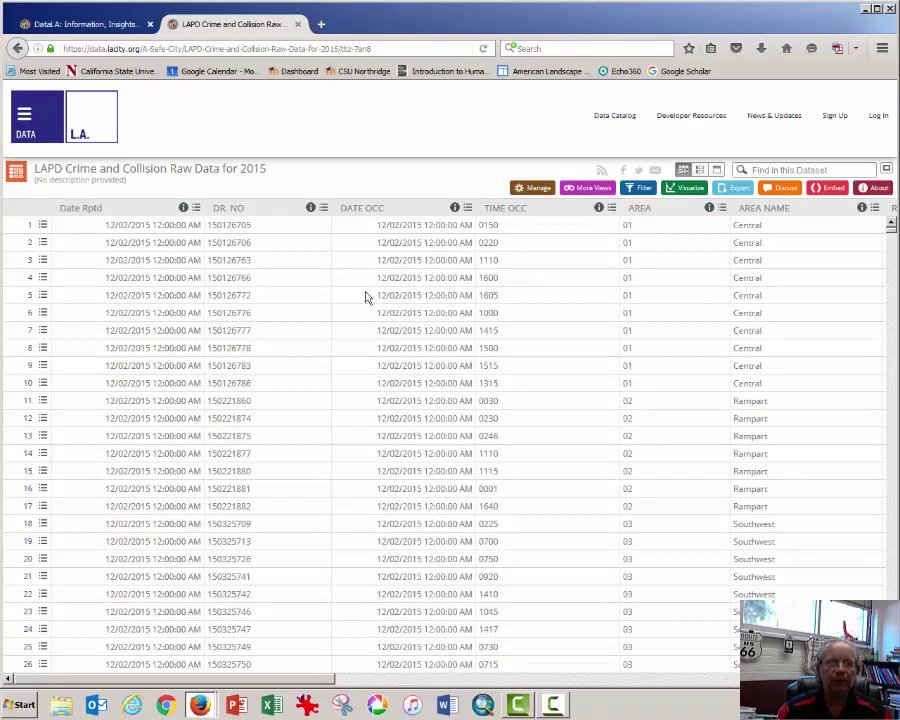
{"action": "left_click_drag", "start_coordinate": [278, 686], "coordinate": [683, 681]}
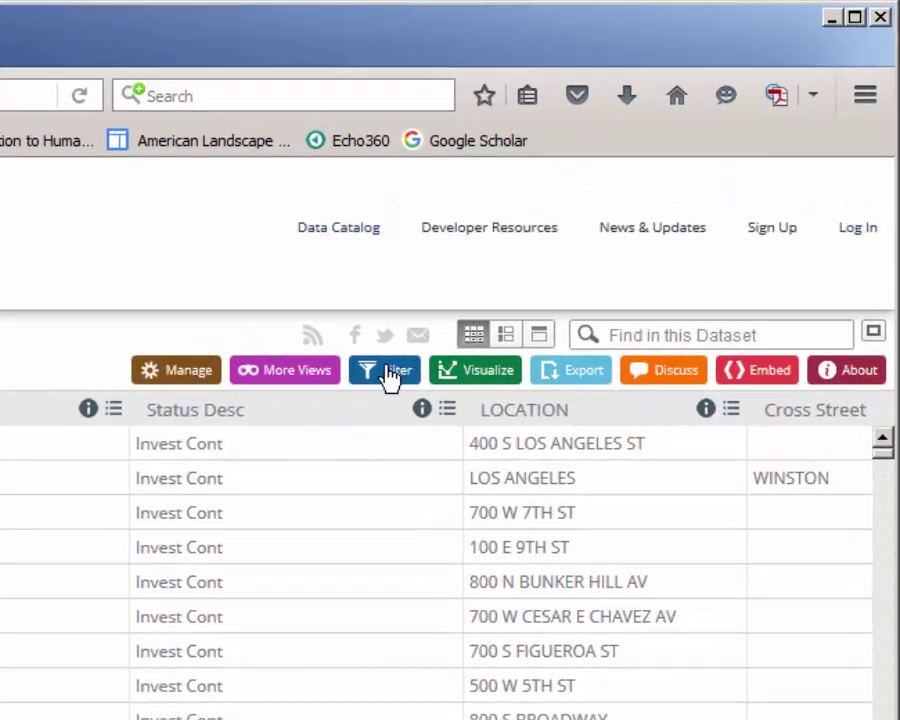
Step: Add a filter condition on the Crm Cd column with value 110 to keep only criminal homicides
{"action": "left_click", "coordinate": [389, 372]}
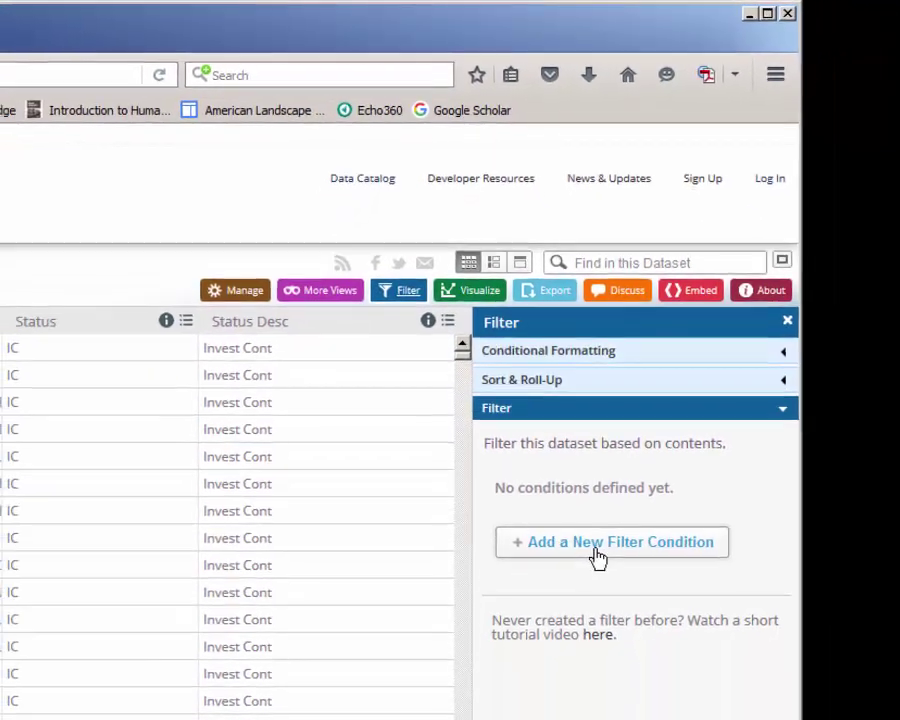
{"action": "left_click", "coordinate": [597, 552]}
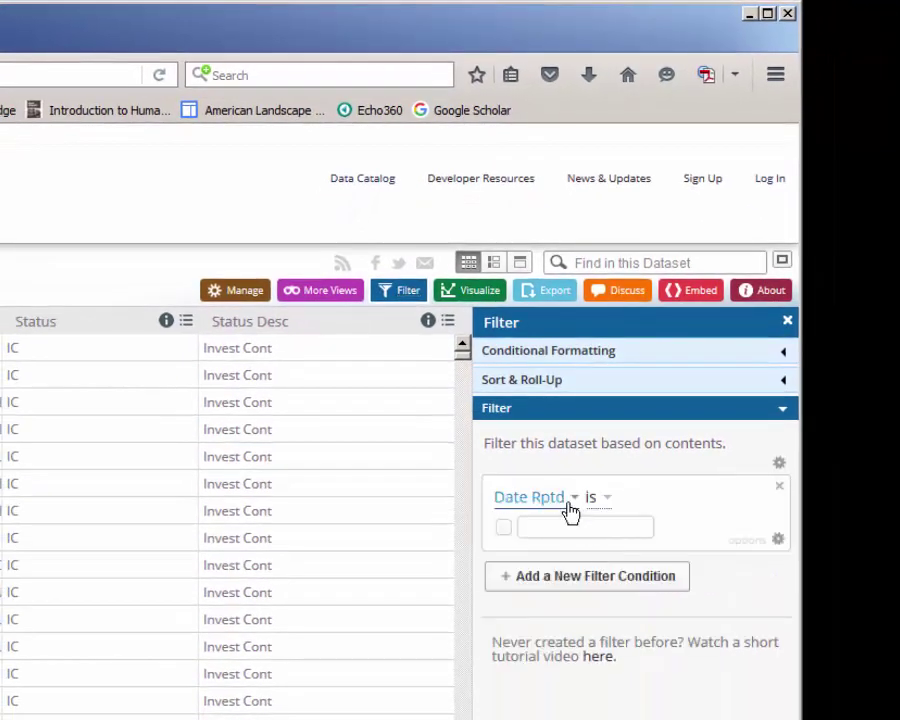
{"action": "left_click", "coordinate": [570, 510]}
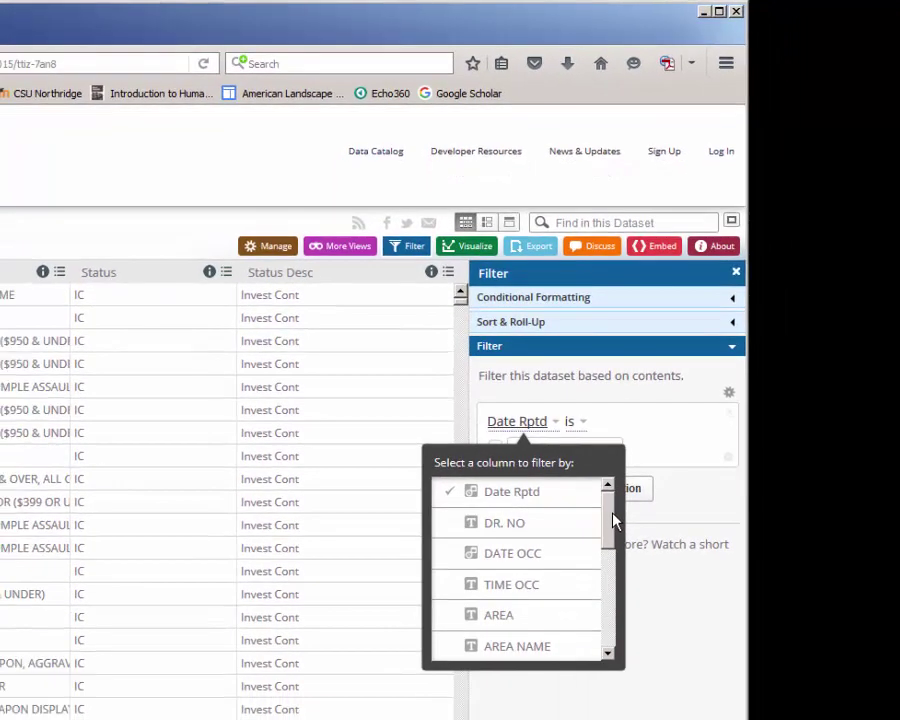
{"action": "left_click_drag", "start_coordinate": [613, 520], "coordinate": [609, 577]}
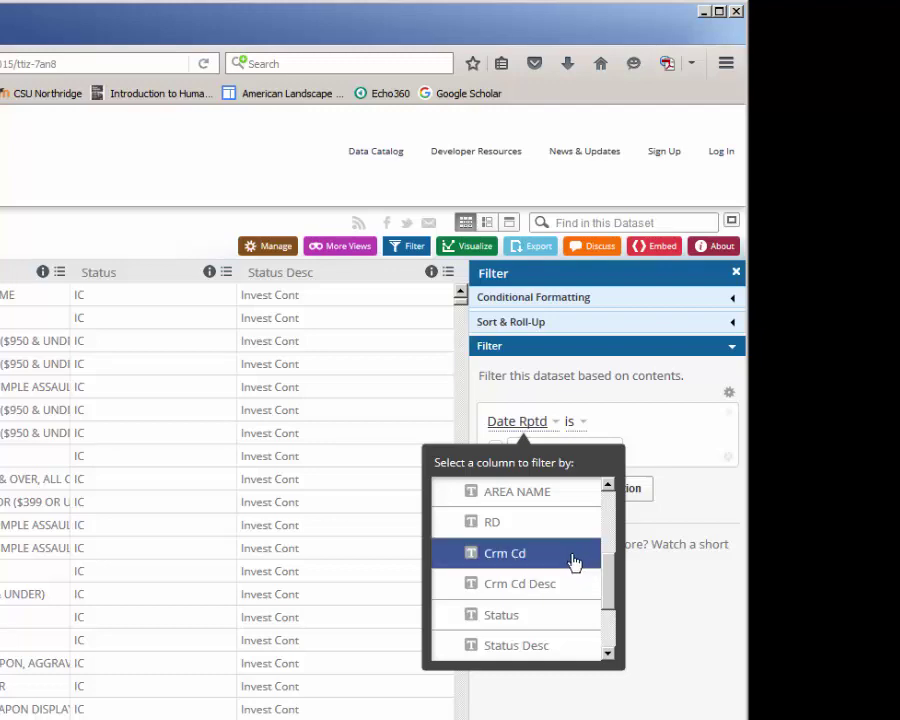
{"action": "left_click", "coordinate": [574, 563]}
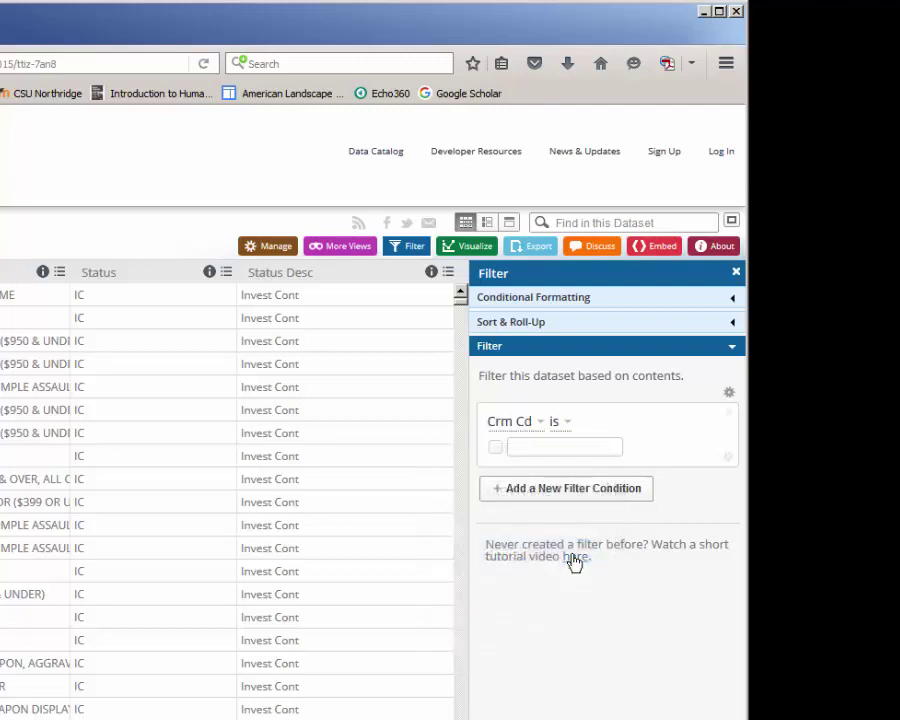
{"action": "left_click", "coordinate": [529, 450]}
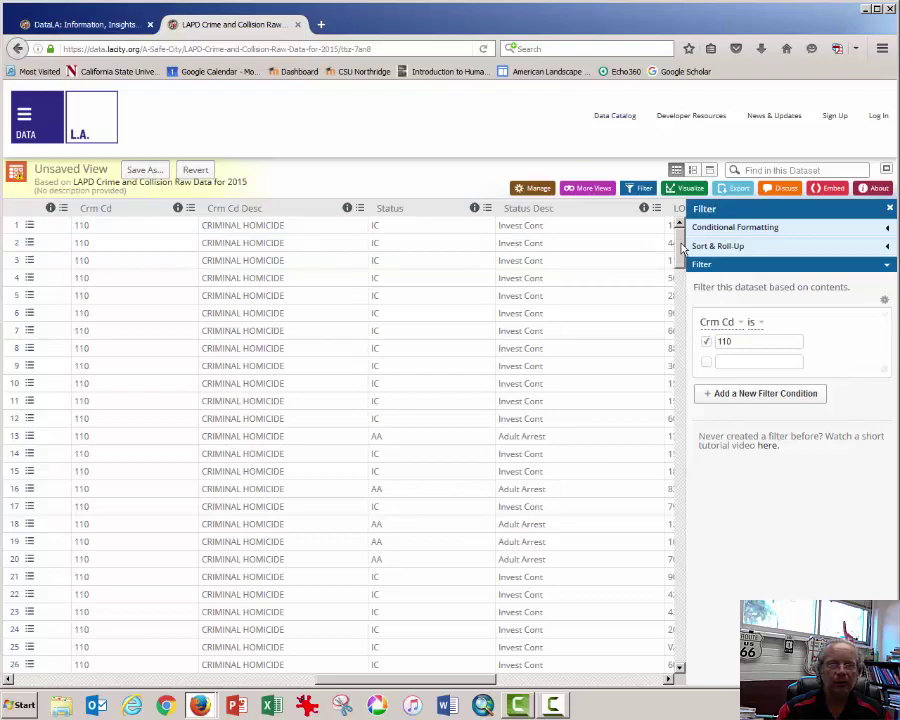
{"action": "left_click_drag", "start_coordinate": [683, 248], "coordinate": [670, 652]}
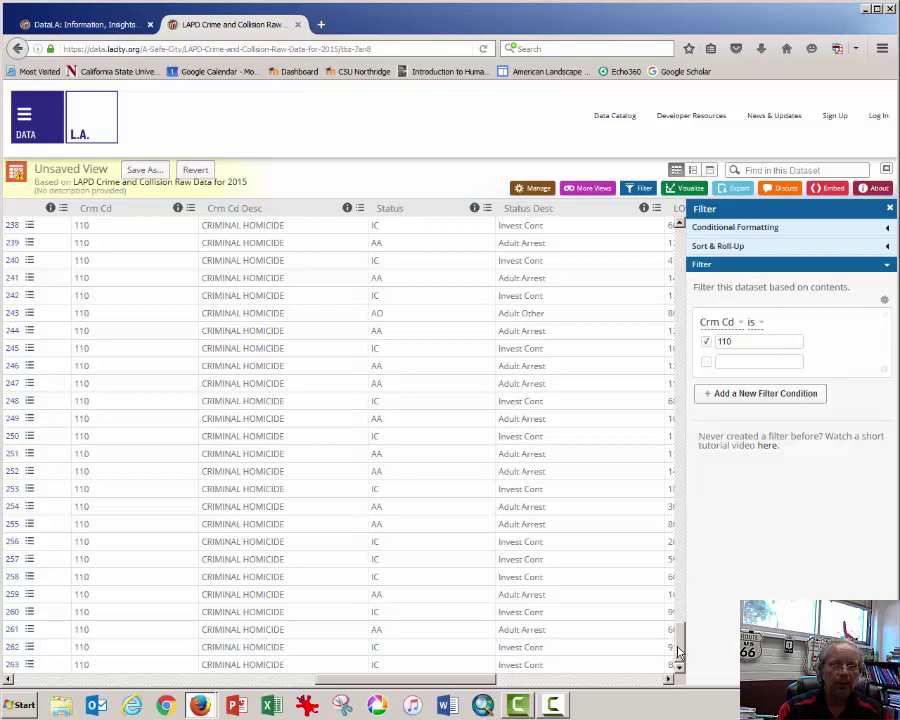
{"action": "left_click_drag", "start_coordinate": [679, 652], "coordinate": [690, 247]}
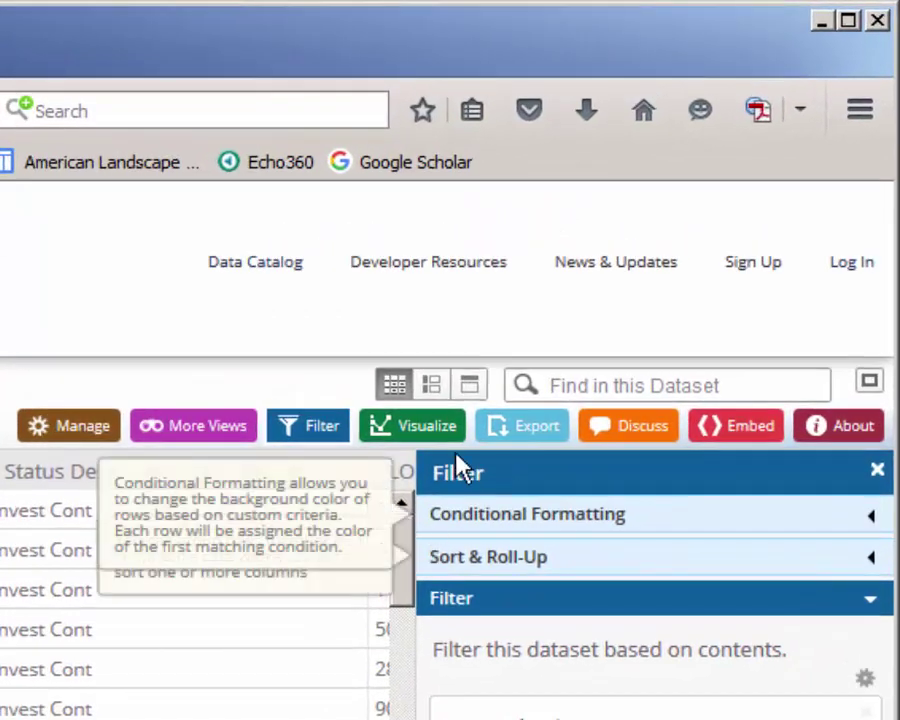
Step: Export the filtered homicide records as CSV and open the download in Microsoft Excel
{"action": "left_click", "coordinate": [522, 443]}
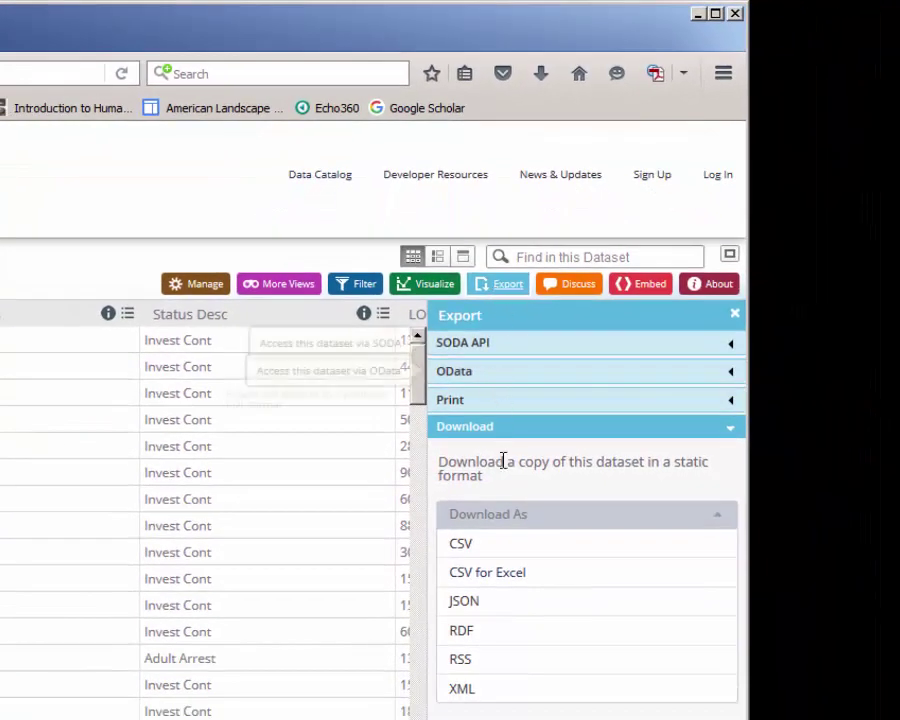
{"action": "left_click", "coordinate": [501, 576]}
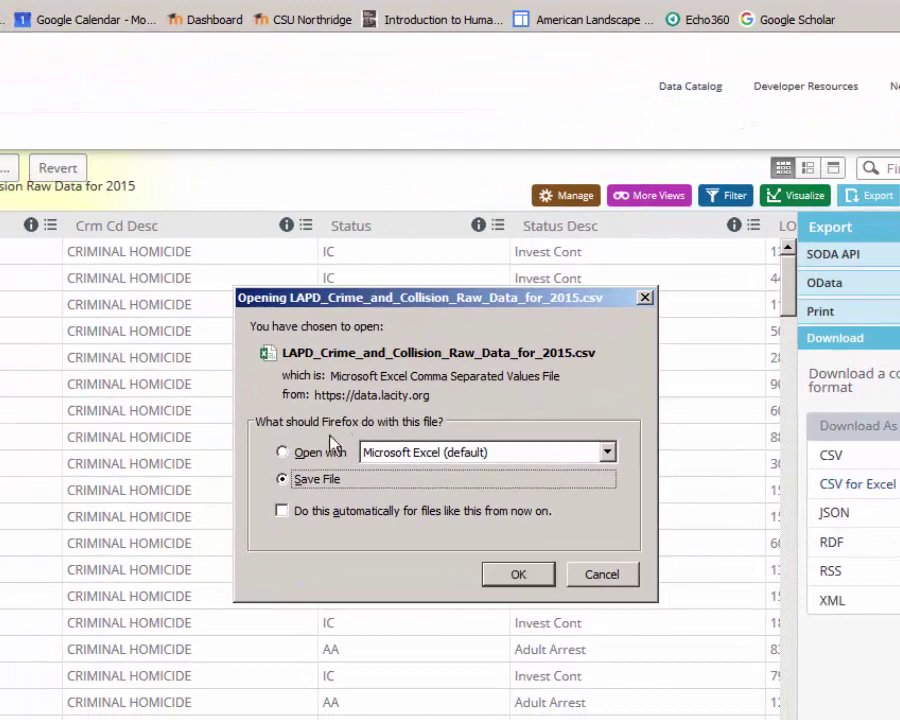
{"action": "left_click", "coordinate": [312, 455]}
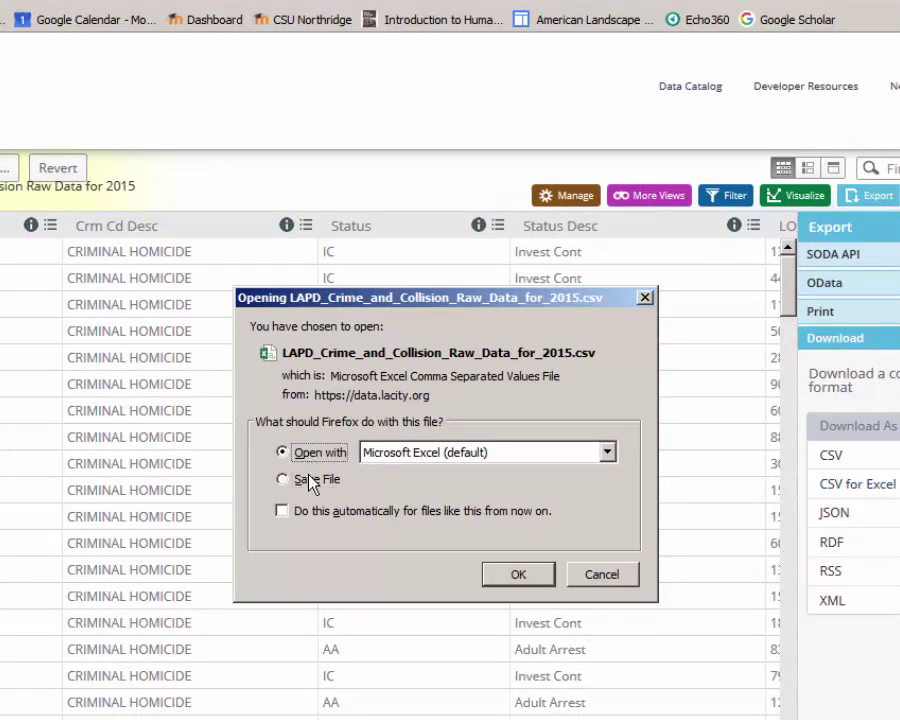
{"action": "left_click", "coordinate": [310, 484]}
{"action": "left_click", "coordinate": [314, 458]}
{"action": "left_click", "coordinate": [530, 578]}
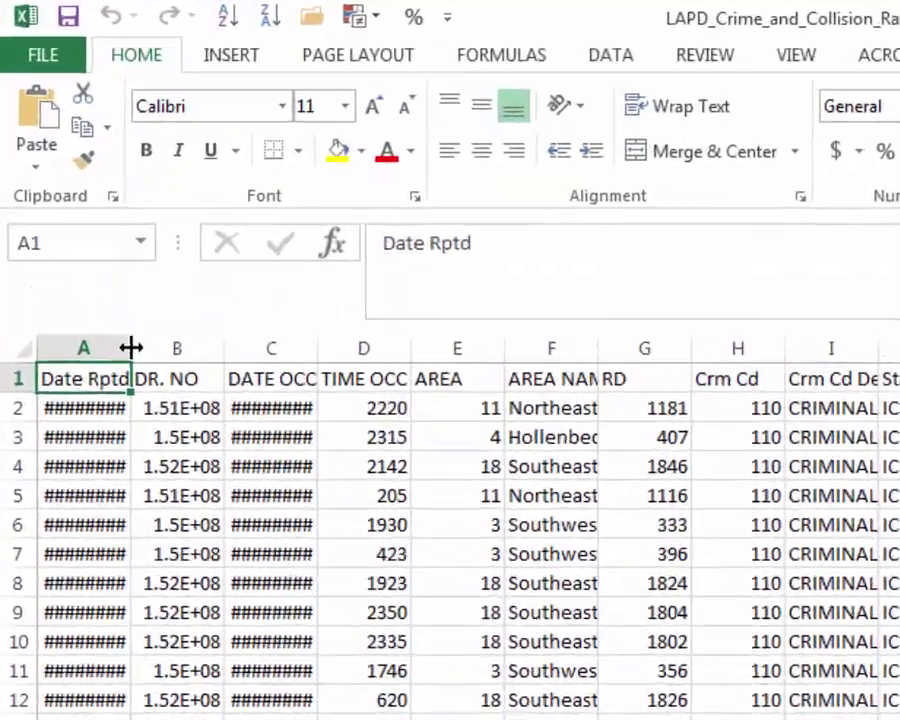
Step: Widen columns A, B and C and autofit column F so dates, DR. NO and area names show
{"action": "left_click_drag", "start_coordinate": [131, 347], "coordinate": [131, 347]}
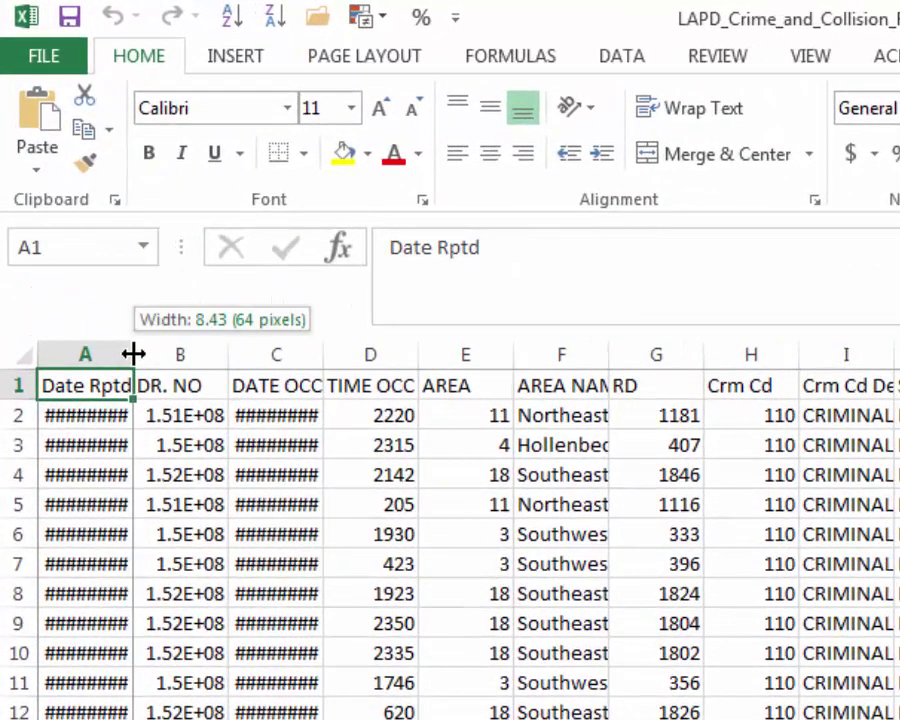
{"action": "left_click_drag", "start_coordinate": [133, 353], "coordinate": [221, 352]}
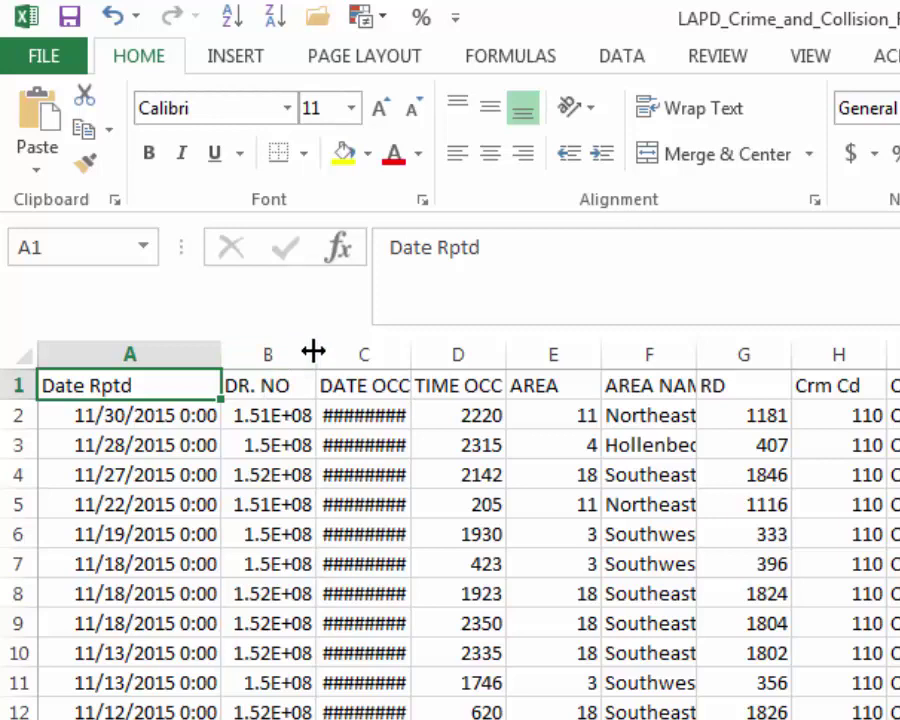
{"action": "left_click_drag", "start_coordinate": [313, 350], "coordinate": [360, 350]}
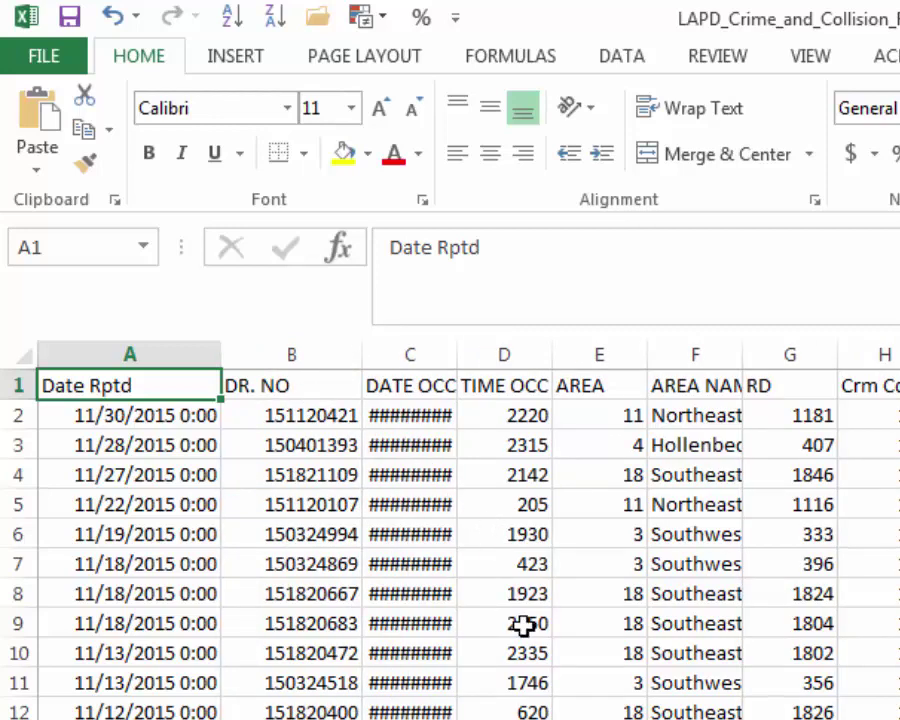
{"action": "left_click_drag", "start_coordinate": [456, 352], "coordinate": [518, 352]}
{"action": "left_click", "coordinate": [494, 410]}
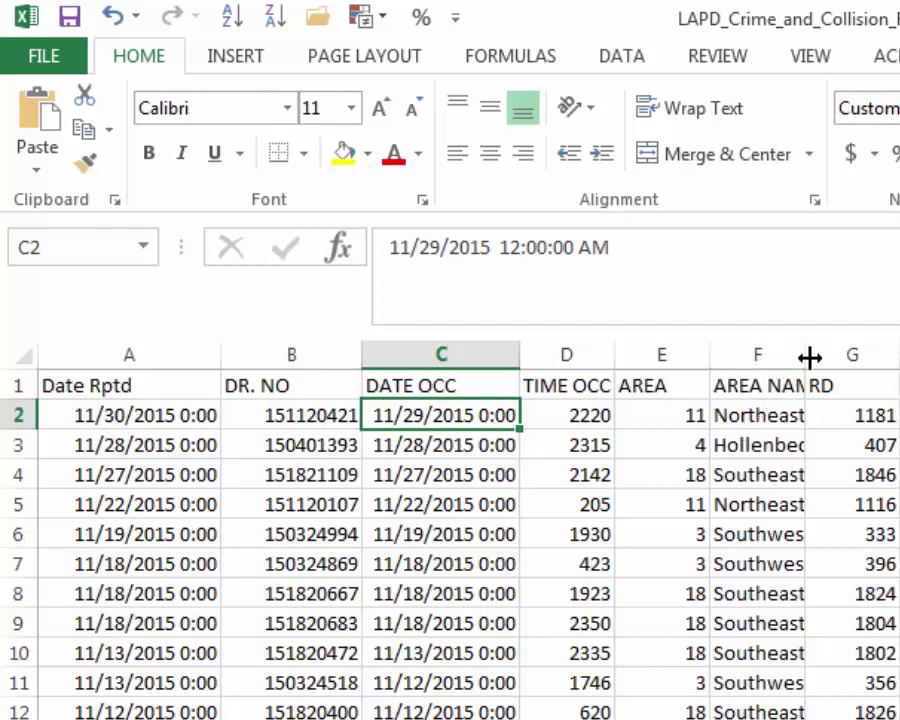
{"action": "left_click_drag", "start_coordinate": [802, 350], "coordinate": [802, 350]}
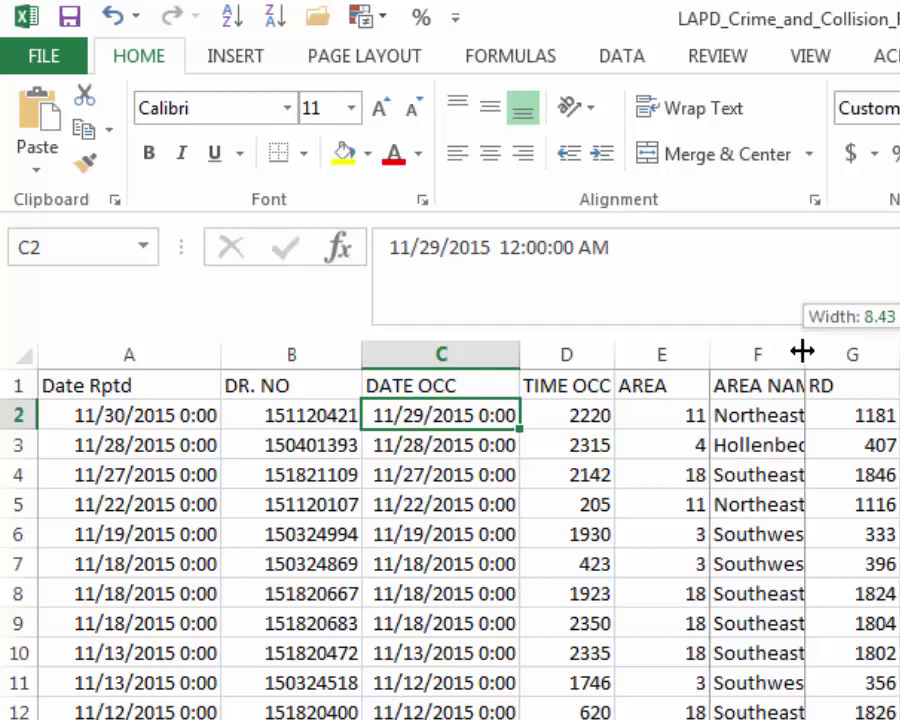
{"action": "double_click", "coordinate": [802, 350]}
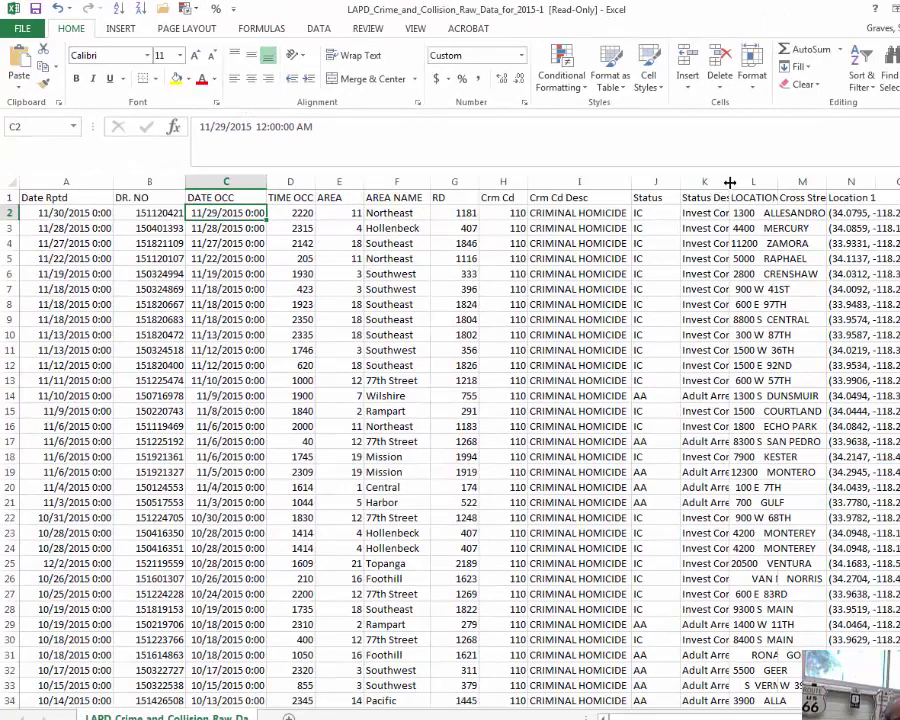
Step: Autofit the Status Desc and LOCATION columns to their contents
{"action": "double_click", "coordinate": [731, 181]}
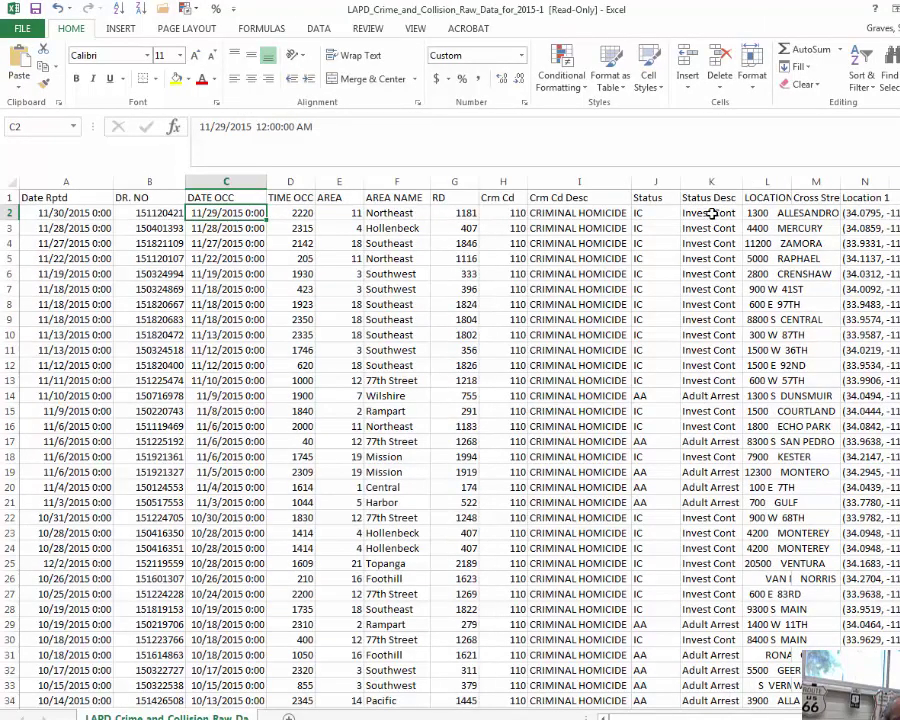
{"action": "left_click_drag", "start_coordinate": [711, 213], "coordinate": [709, 382]}
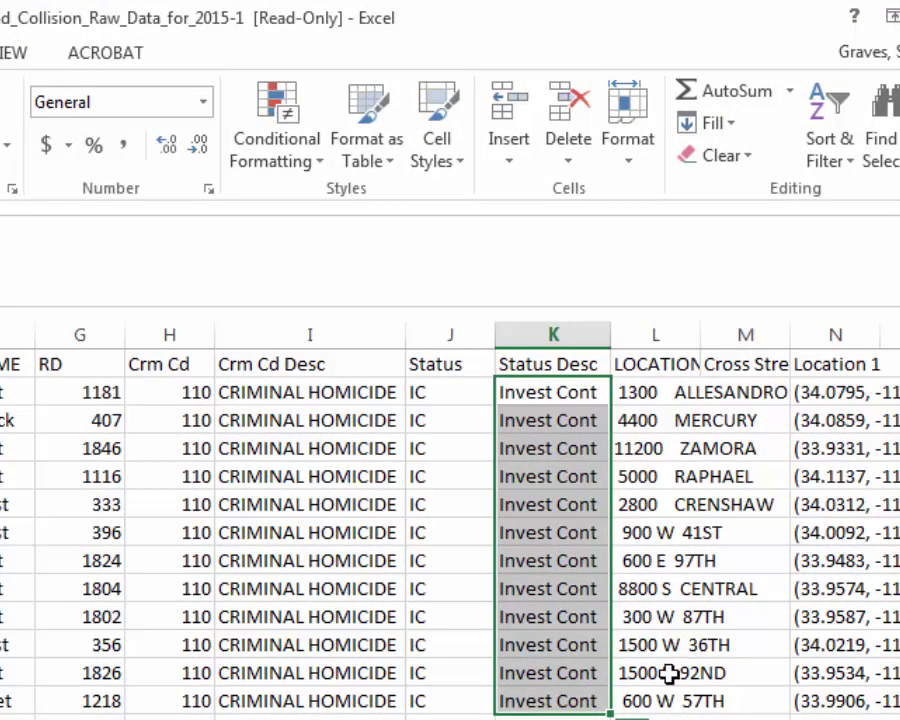
{"action": "double_click", "coordinate": [705, 335]}
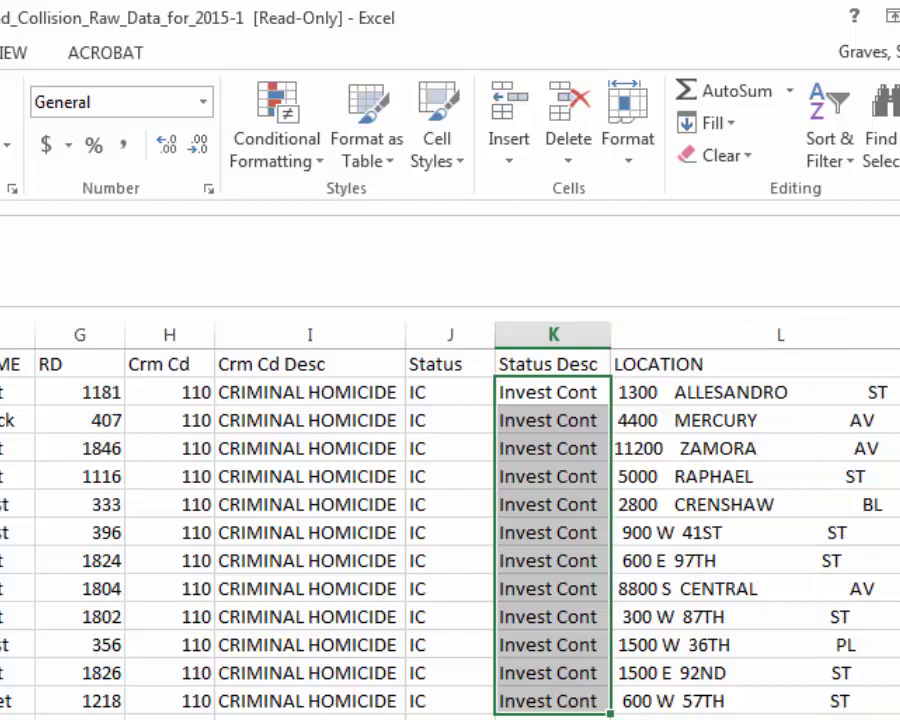
{"action": "scroll", "coordinate": [450, 520], "scroll_direction": "right", "scroll_amount": 2}
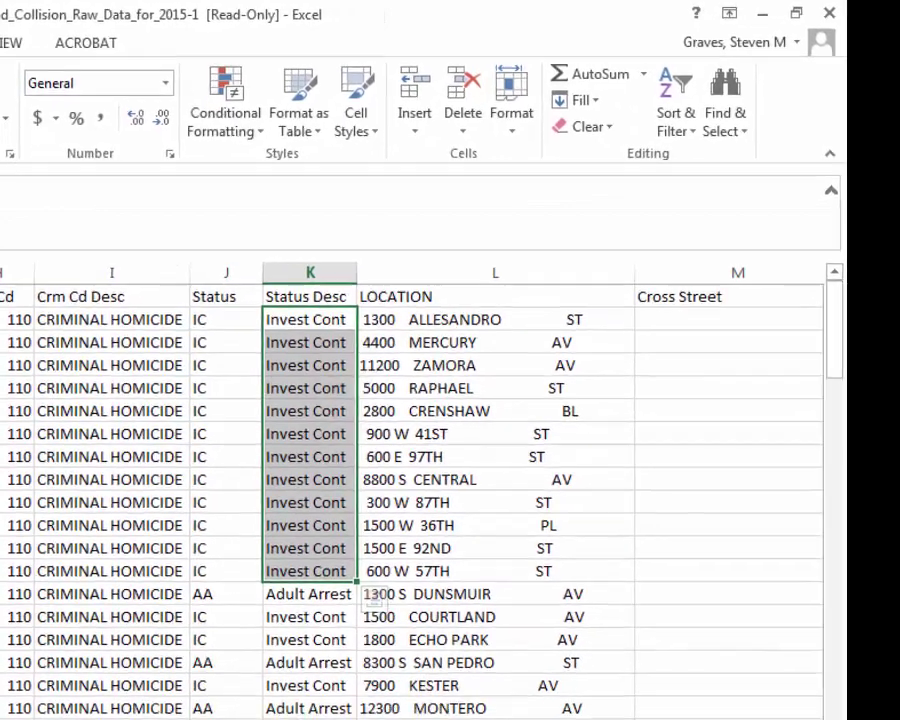
{"action": "left_click", "coordinate": [368, 587]}
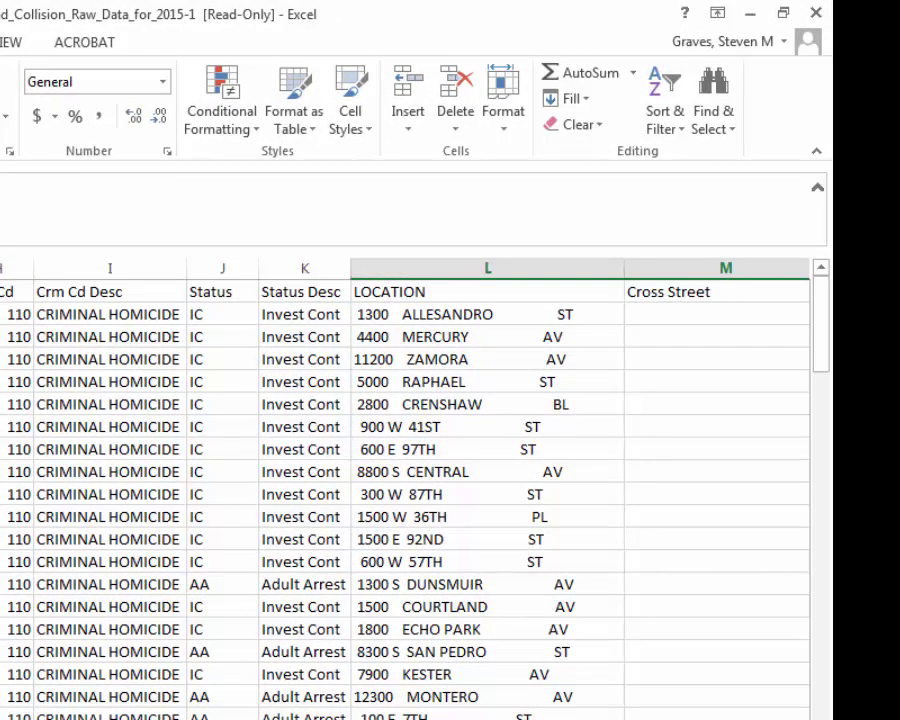
Step: Review the Location 1 coordinate pairs in the widened column N
{"action": "scroll", "coordinate": [405, 490], "scroll_direction": "right", "scroll_amount": 1}
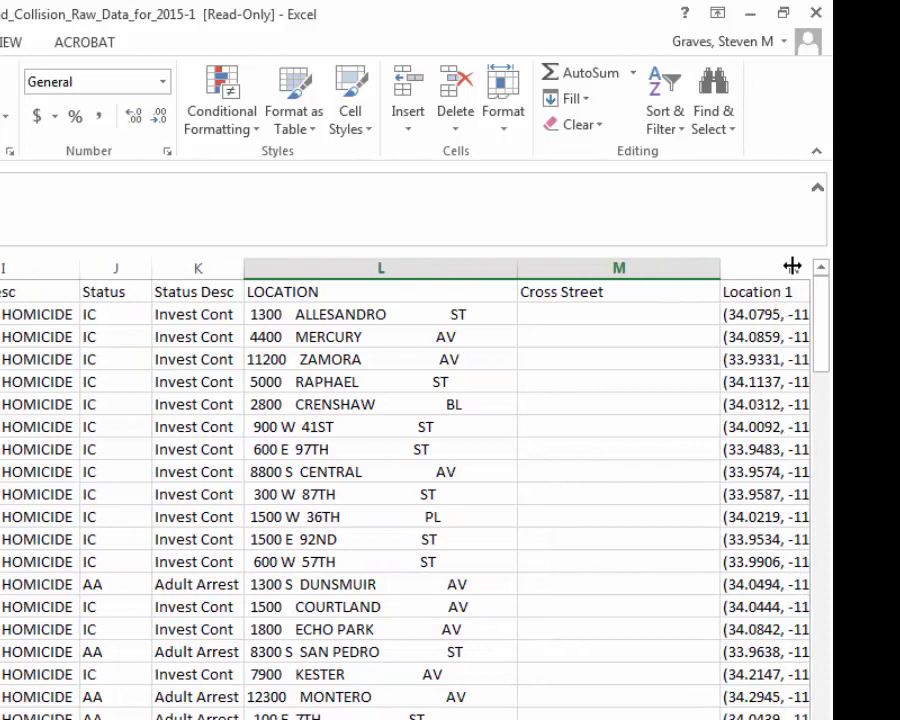
{"action": "scroll", "coordinate": [682, 402], "scroll_direction": "right", "scroll_amount": 2}
{"action": "left_click", "coordinate": [675, 294]}
{"action": "left_click_drag", "start_coordinate": [676, 316], "coordinate": [680, 477]}
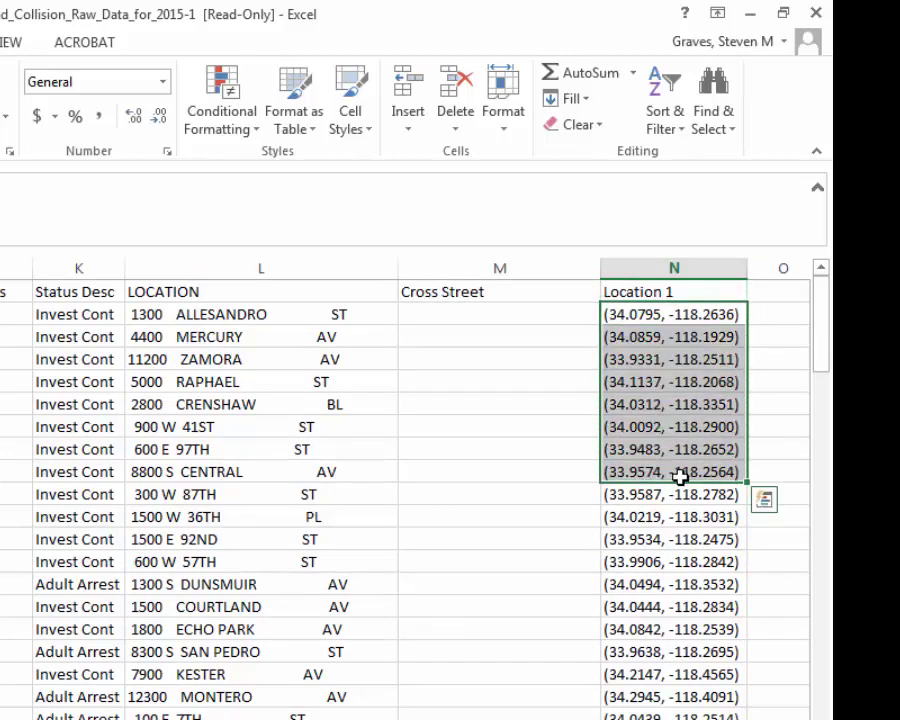
{"action": "left_click", "coordinate": [713, 538]}
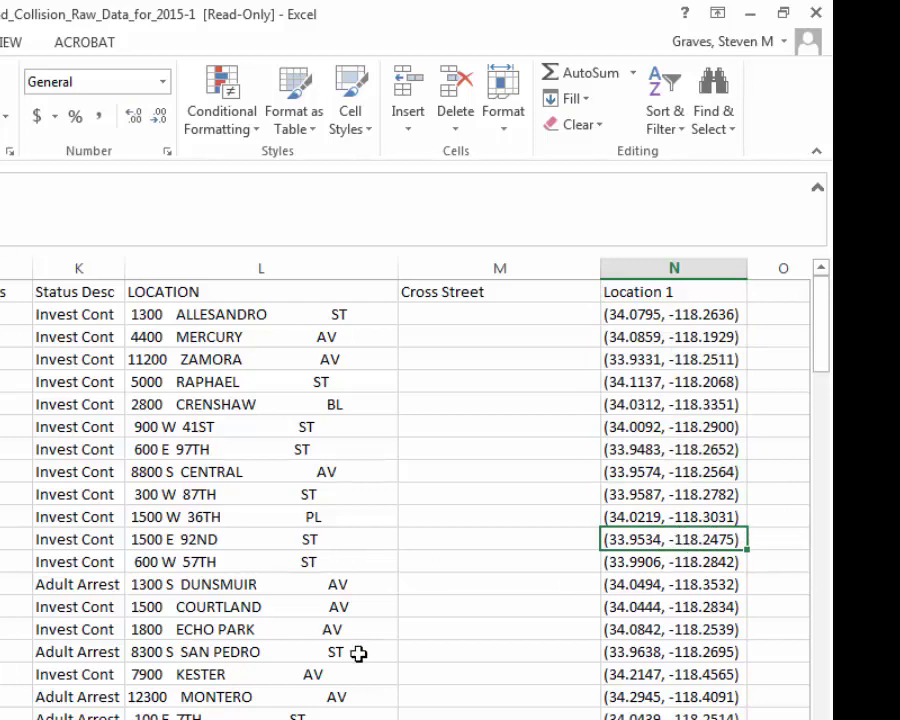
Step: Sort the rows A to Z by Location 1 and select the zero-coordinate cells
{"action": "left_click", "coordinate": [651, 266]}
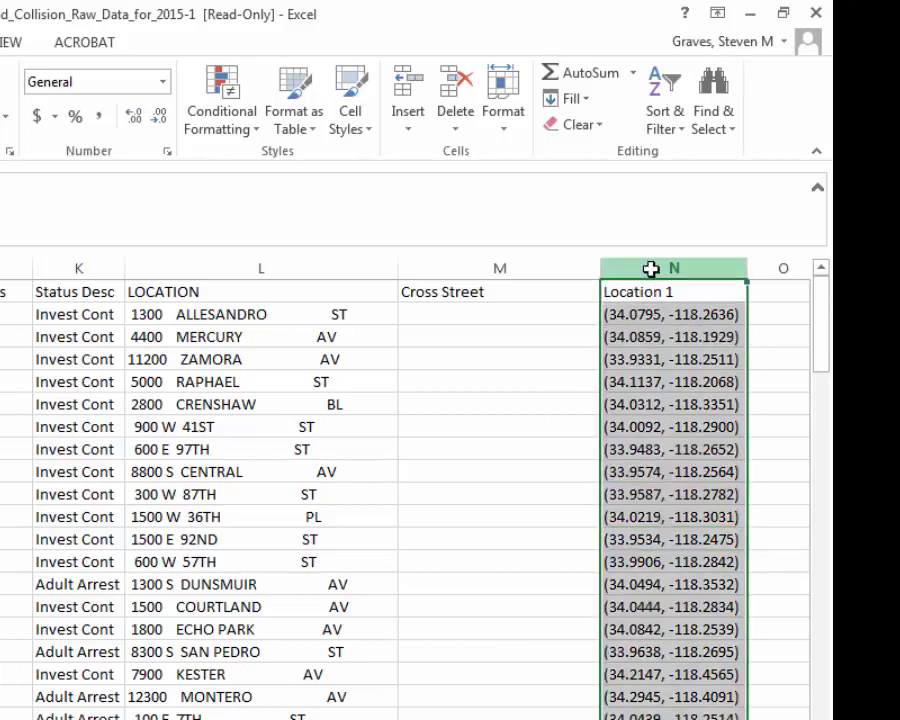
{"action": "left_click", "coordinate": [653, 292]}
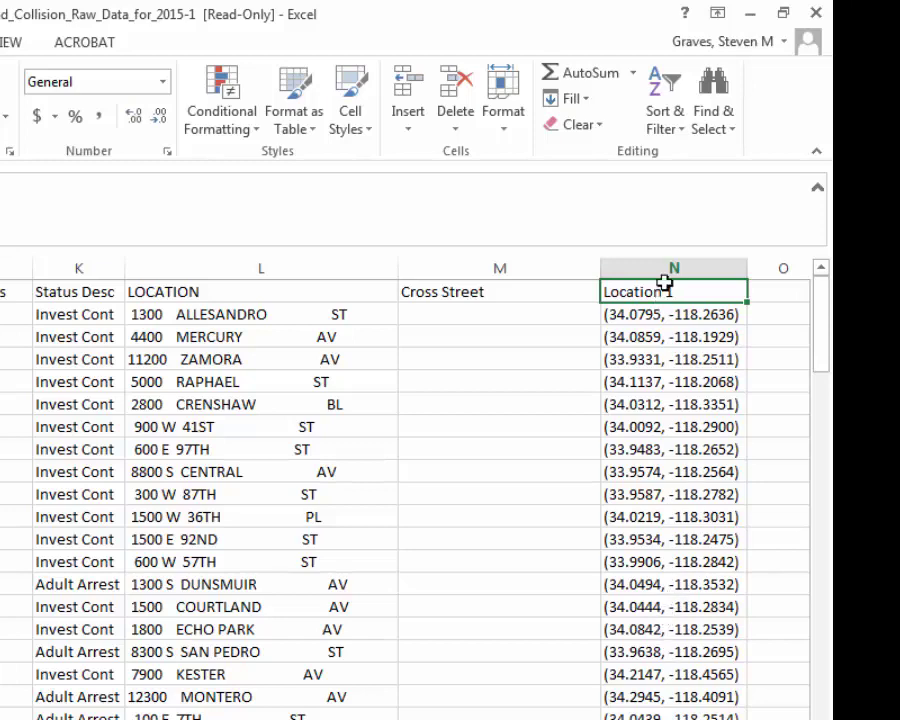
{"action": "left_click", "coordinate": [675, 100]}
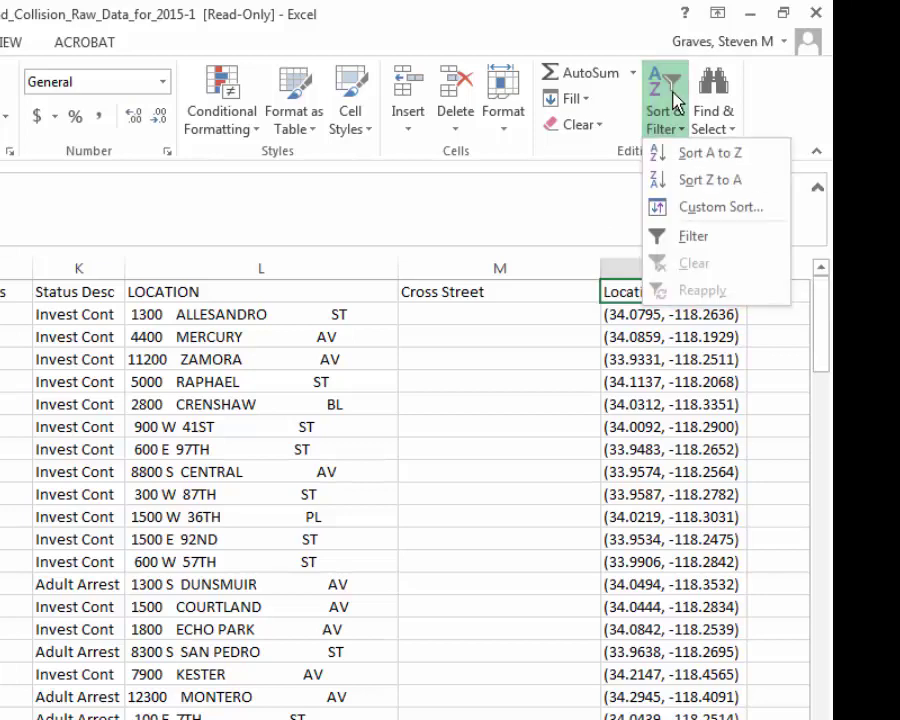
{"action": "left_click", "coordinate": [700, 165]}
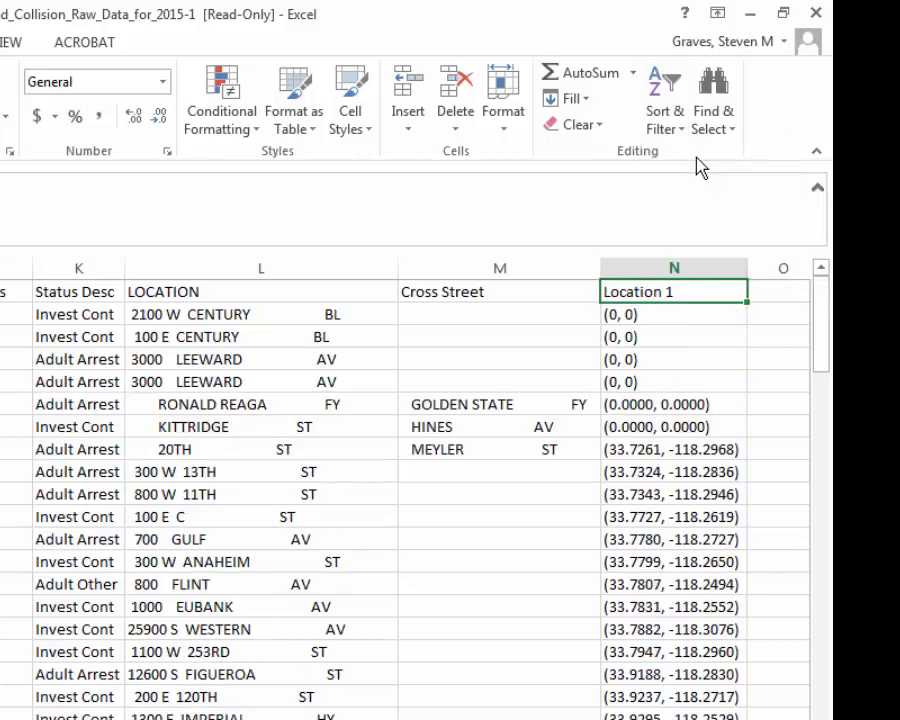
{"action": "left_click_drag", "start_coordinate": [640, 317], "coordinate": [608, 427]}
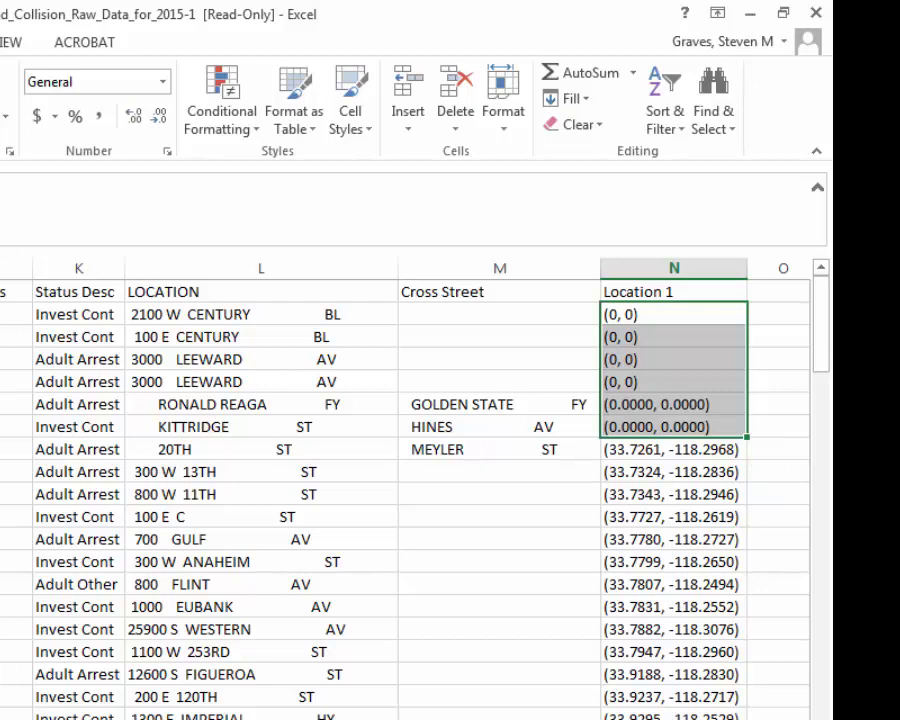
Step: Fill the selected (0, 0) Location 1 cells with yellow
{"action": "key", "text": "alt+h"}
{"action": "key", "text": "h"}
{"action": "key", "text": "Return"}
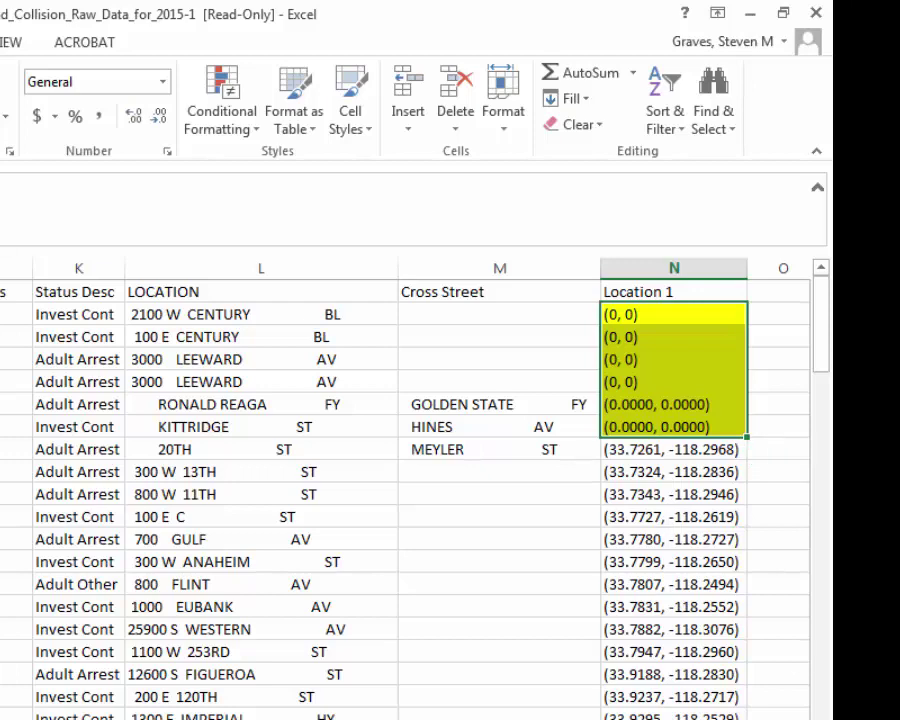
Step: Select all Location 1 coordinate values from the first row down to the last
{"action": "key", "text": "Down"}
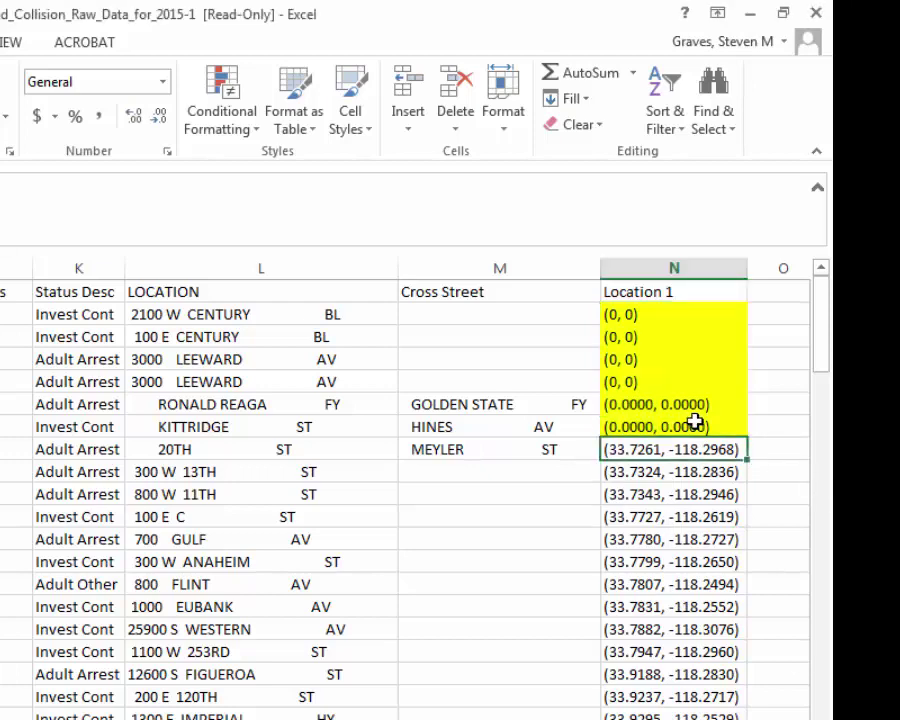
{"action": "key", "text": "ctrl+Up"}
{"action": "key", "text": "Down"}
{"action": "key", "text": "ctrl+shift+Down"}
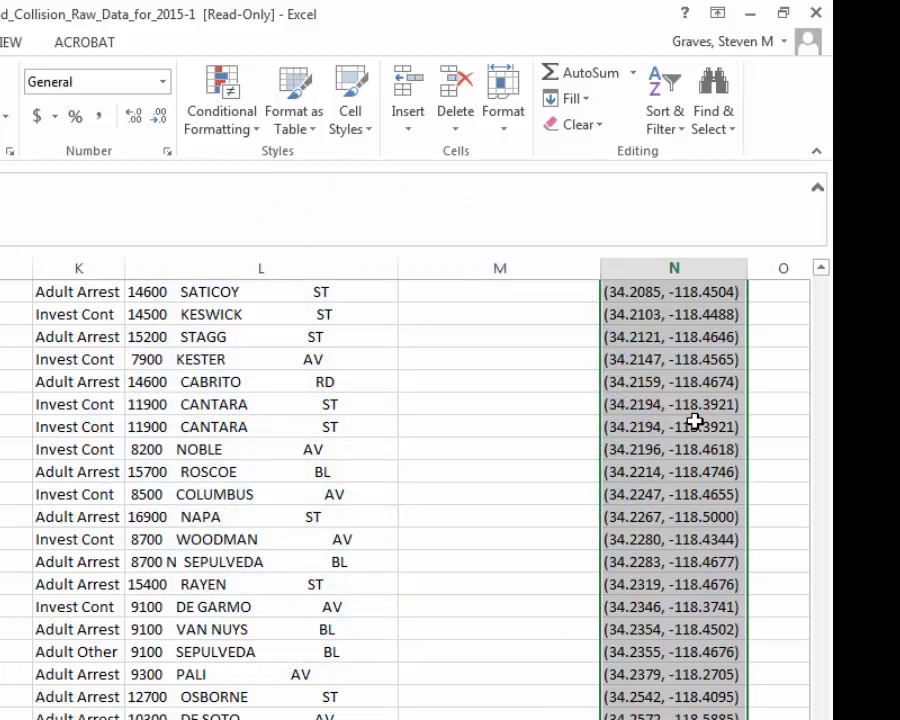
Step: Replace every '(' in Location 1 with nothing (263 replacements)
{"action": "key", "text": "ctrl+h"}
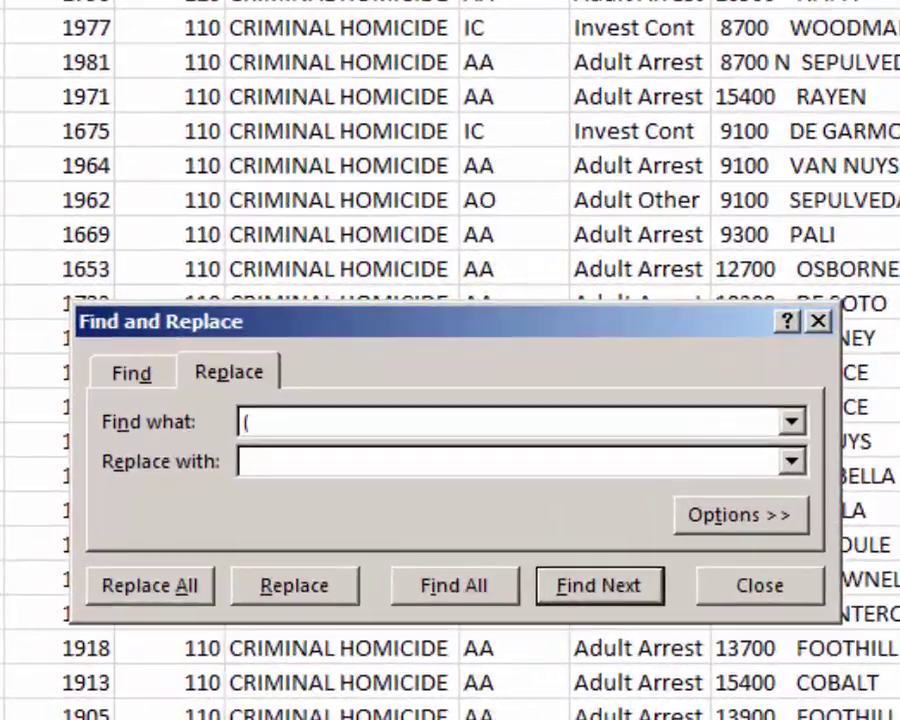
{"action": "type", "text": "("}
{"action": "left_click", "coordinate": [312, 463]}
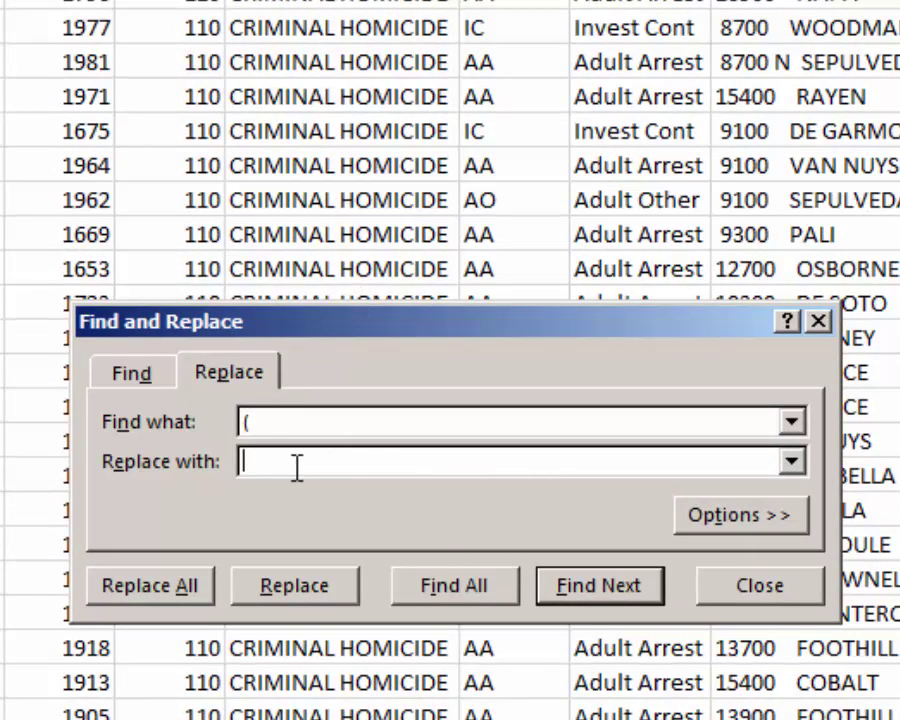
{"action": "left_click", "coordinate": [200, 600]}
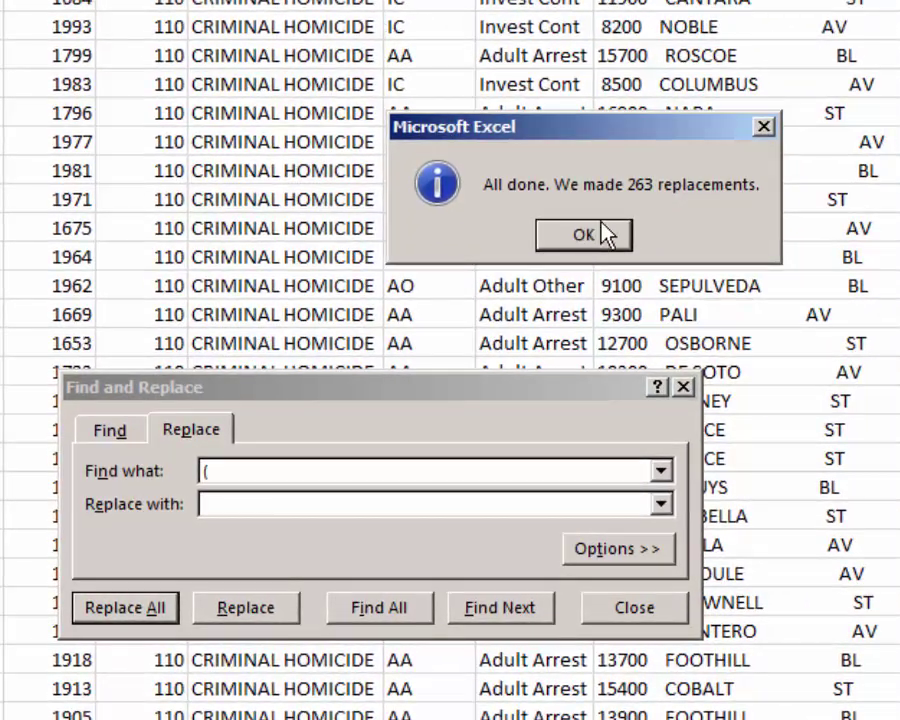
{"action": "left_click", "coordinate": [605, 234]}
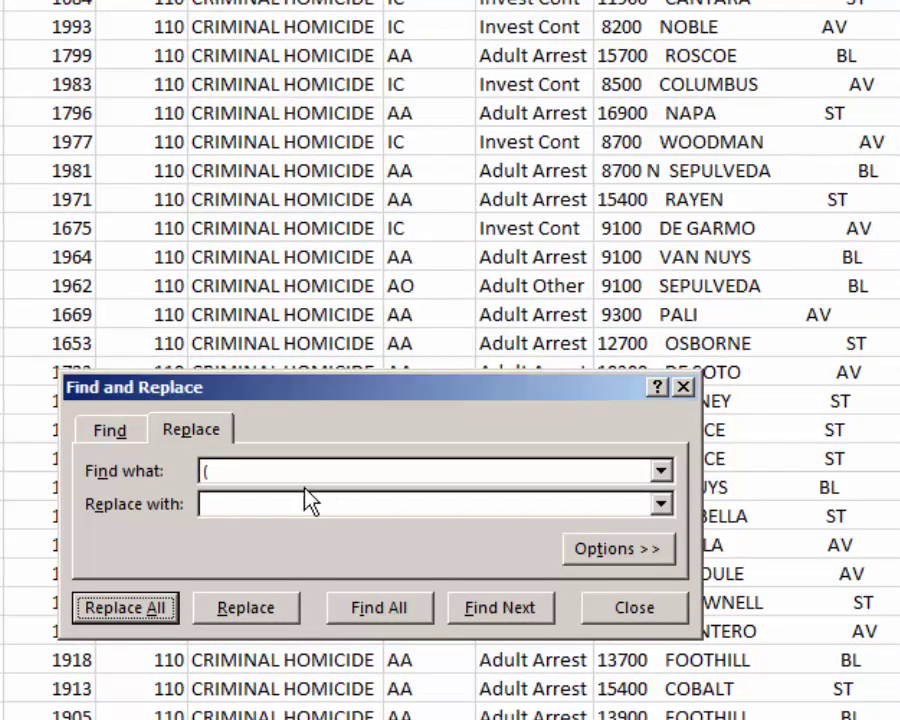
Step: Replace every ')' with nothing (263 replacements) and close Find and Replace
{"action": "left_click", "coordinate": [284, 467]}
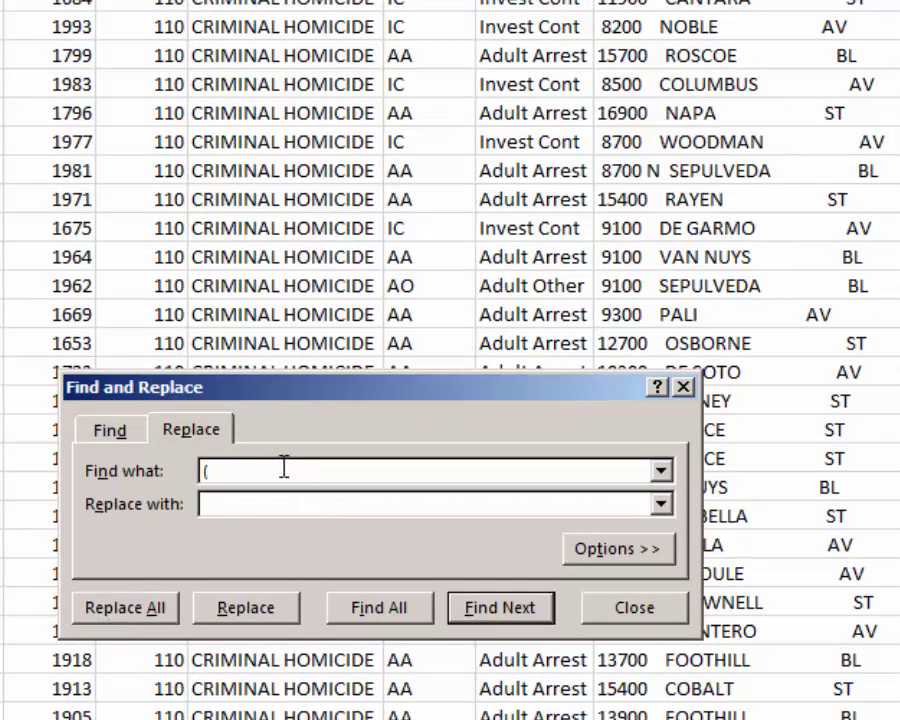
{"action": "key", "text": "BackSpace"}
{"action": "type", "text": ")"}
{"action": "left_click", "coordinate": [140, 610]}
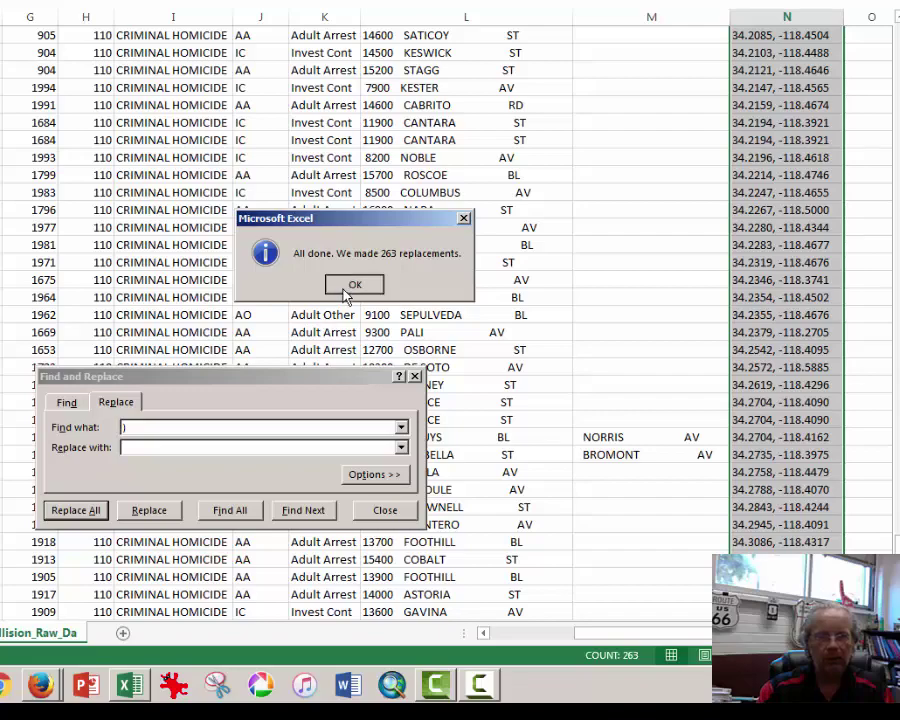
{"action": "left_click", "coordinate": [352, 286]}
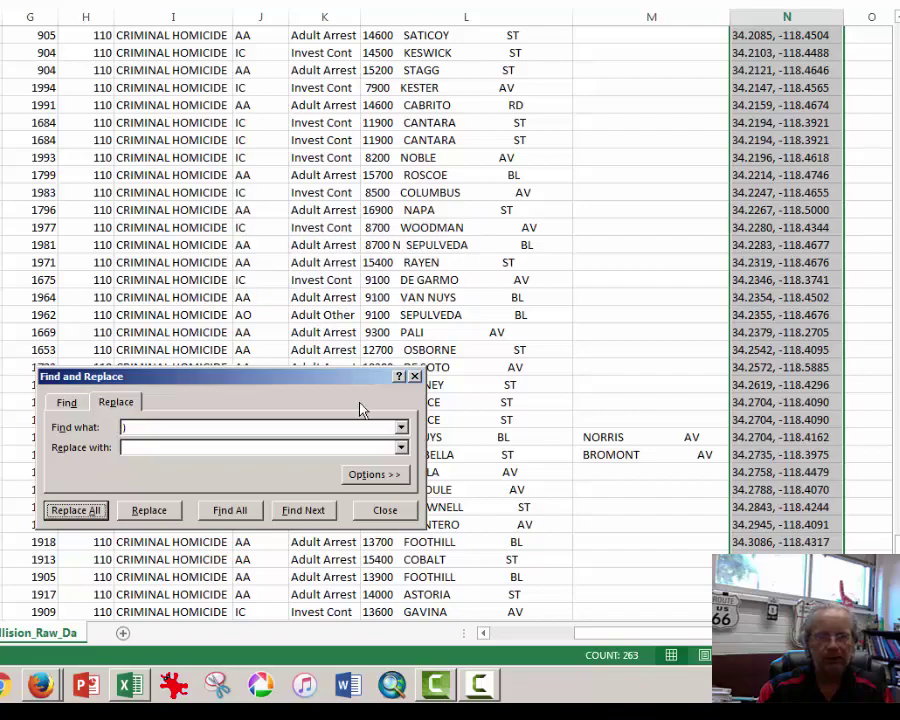
{"action": "left_click", "coordinate": [383, 511]}
{"action": "left_click", "coordinate": [762, 369]}
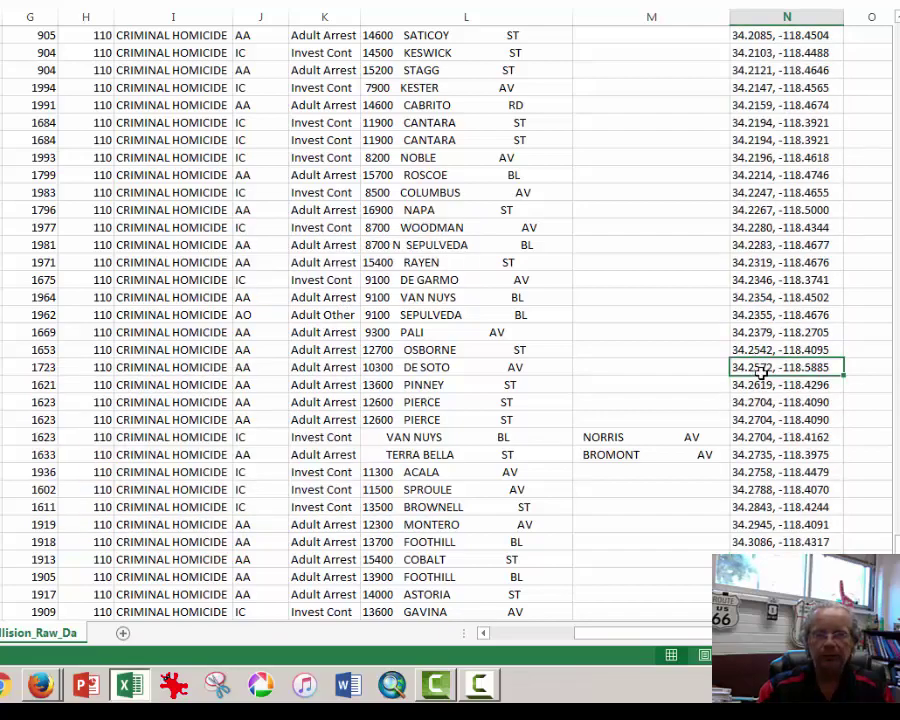
Step: Rename the Location 1 column heading to Latitude
{"action": "key", "text": "ctrl+Up"}
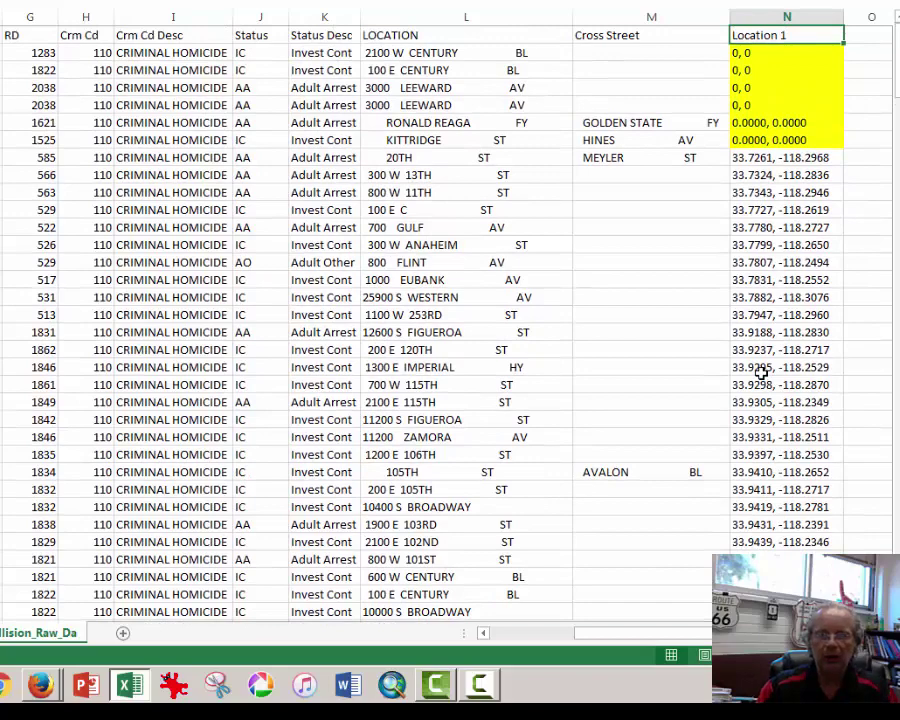
{"action": "scroll", "coordinate": [762, 372], "scroll_direction": "right", "scroll_amount": 1}
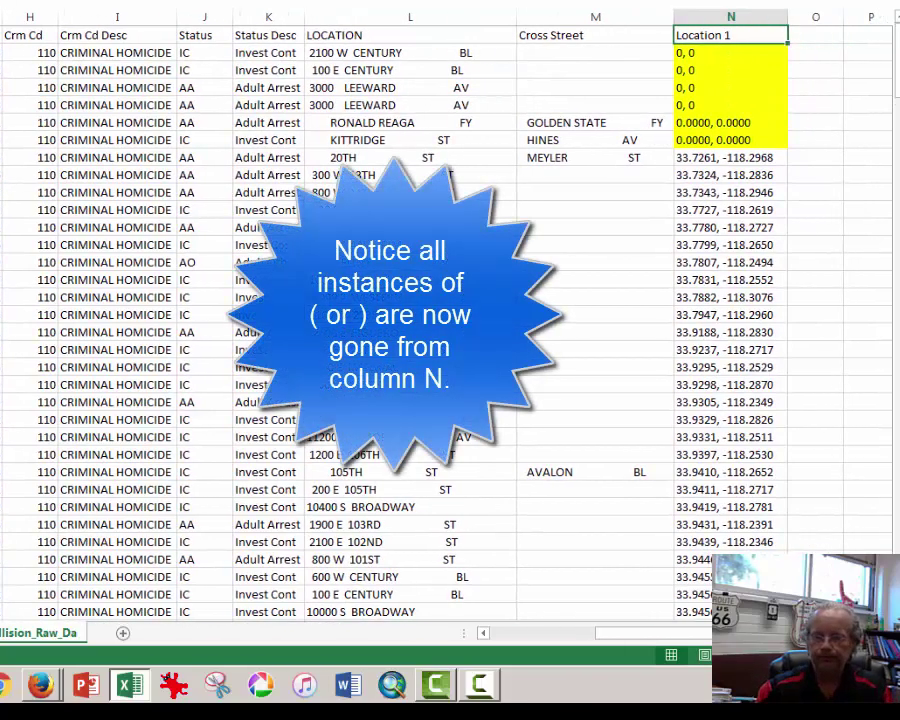
{"action": "left_click", "coordinate": [665, 240]}
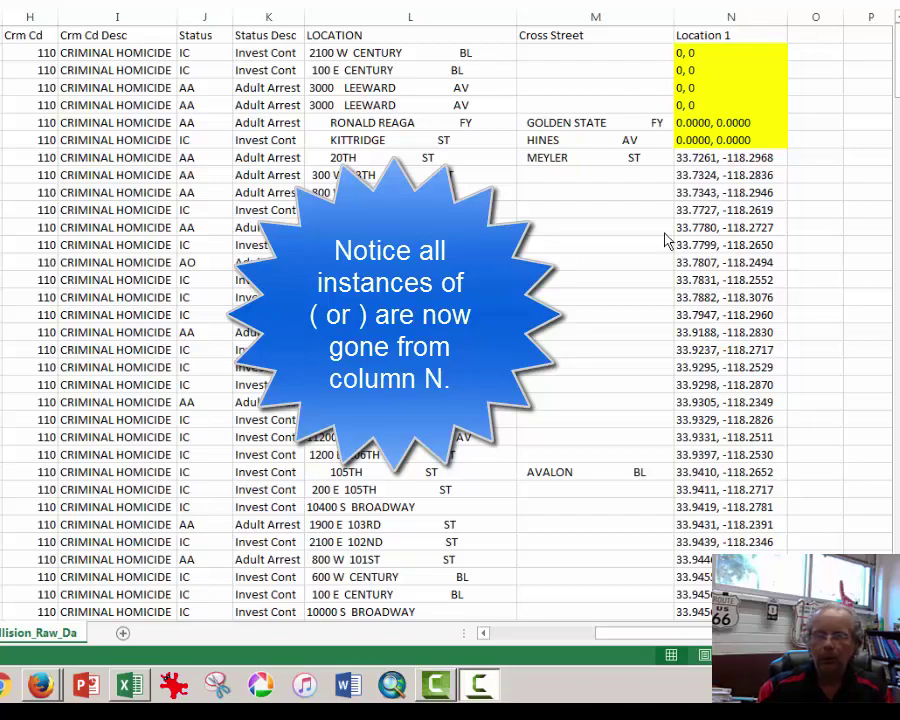
{"action": "left_click", "coordinate": [730, 37]}
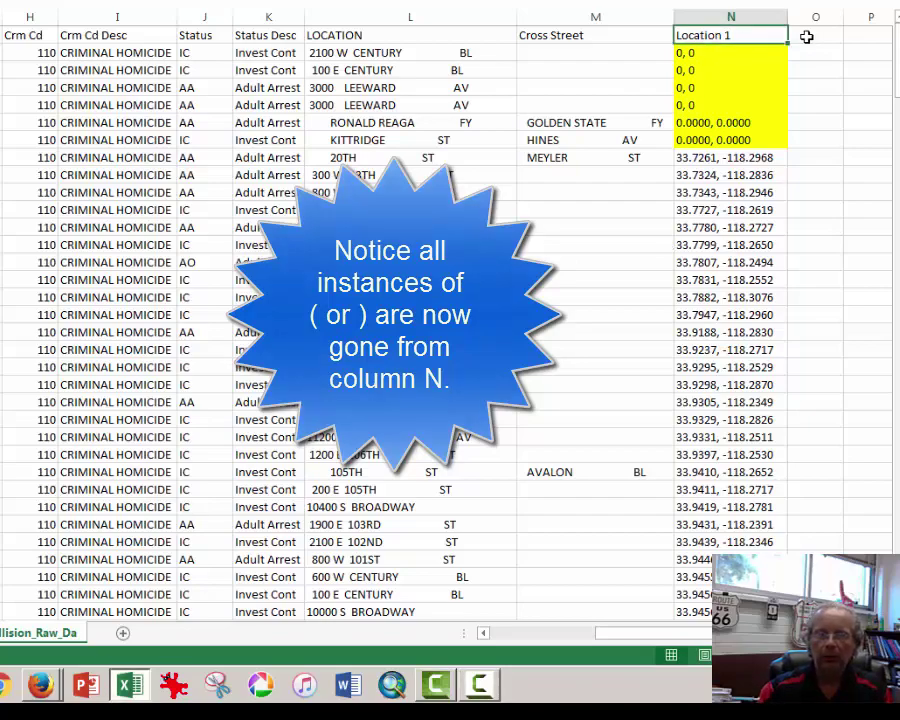
{"action": "type", "text": "Latitu"}
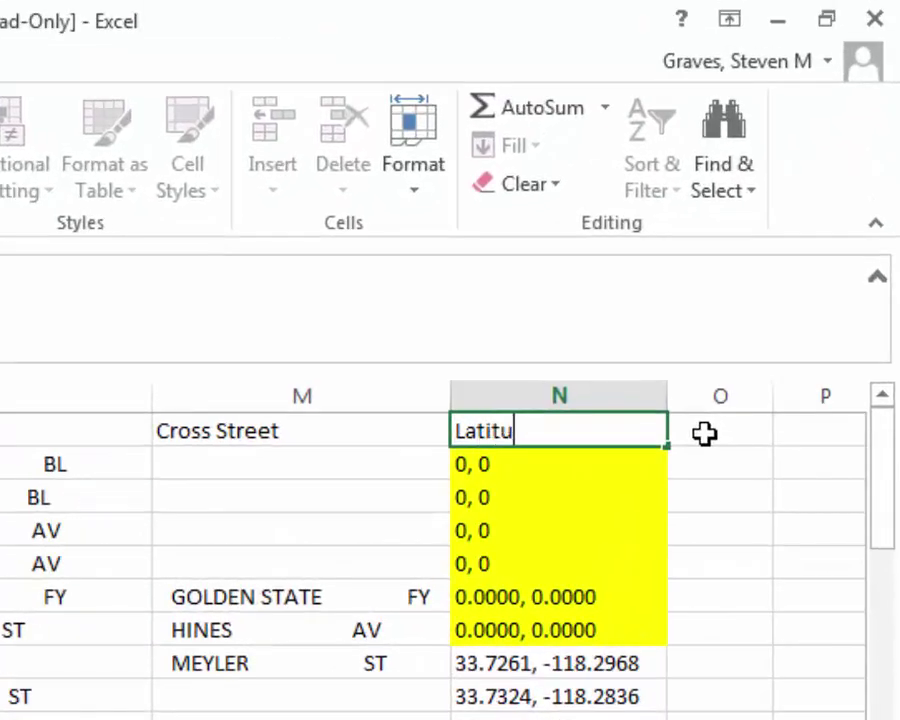
{"action": "type", "text": "de"}
{"action": "left_click", "coordinate": [705, 432]}
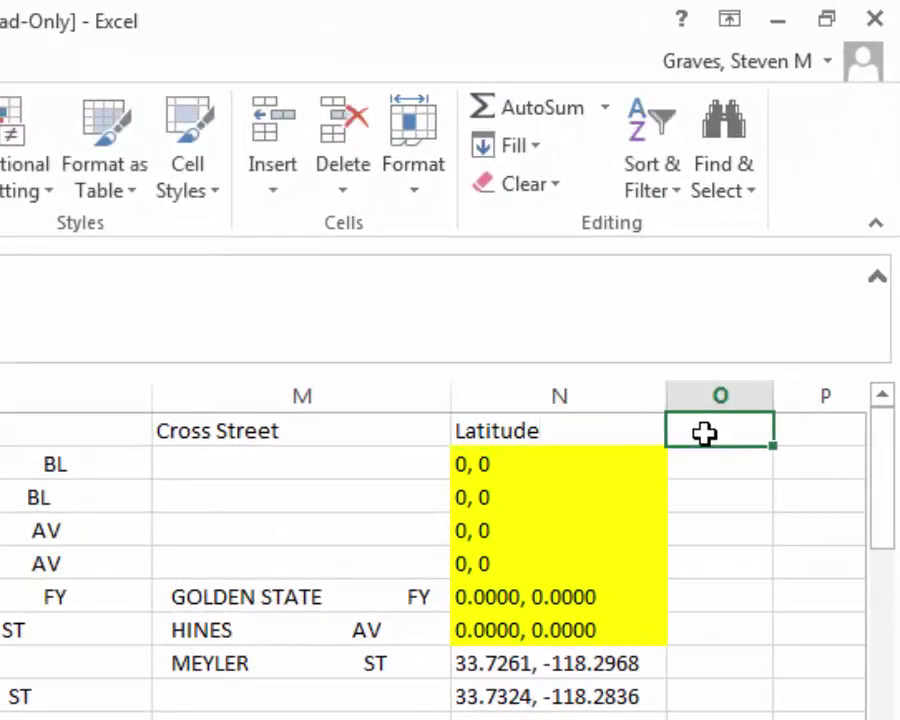
Step: Head column O 'Longitude' and widen it to fit the heading
{"action": "type", "text": "Longitude"}
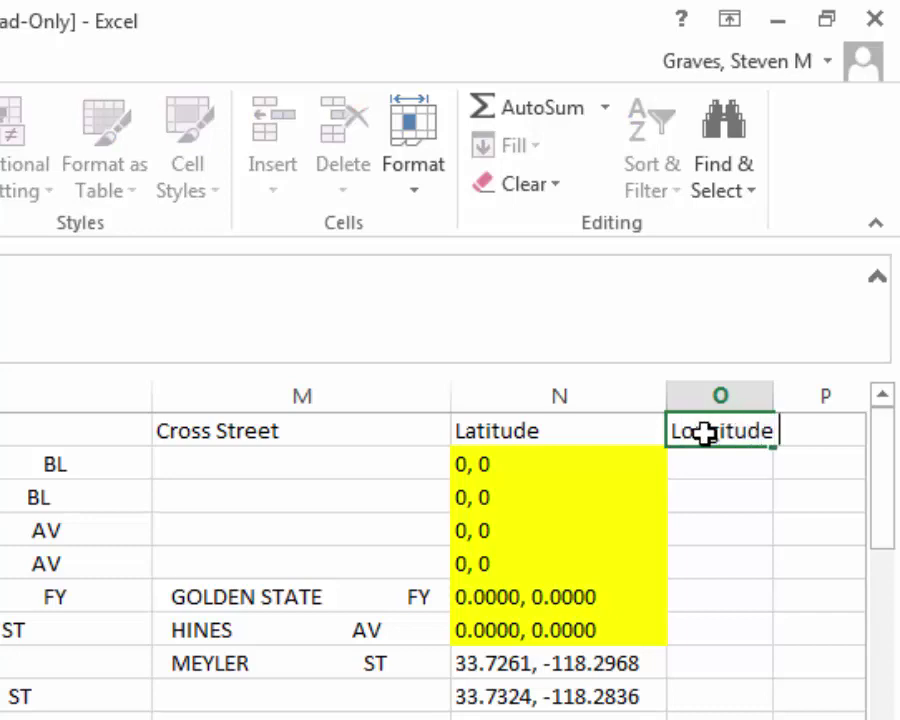
{"action": "left_click", "coordinate": [779, 399]}
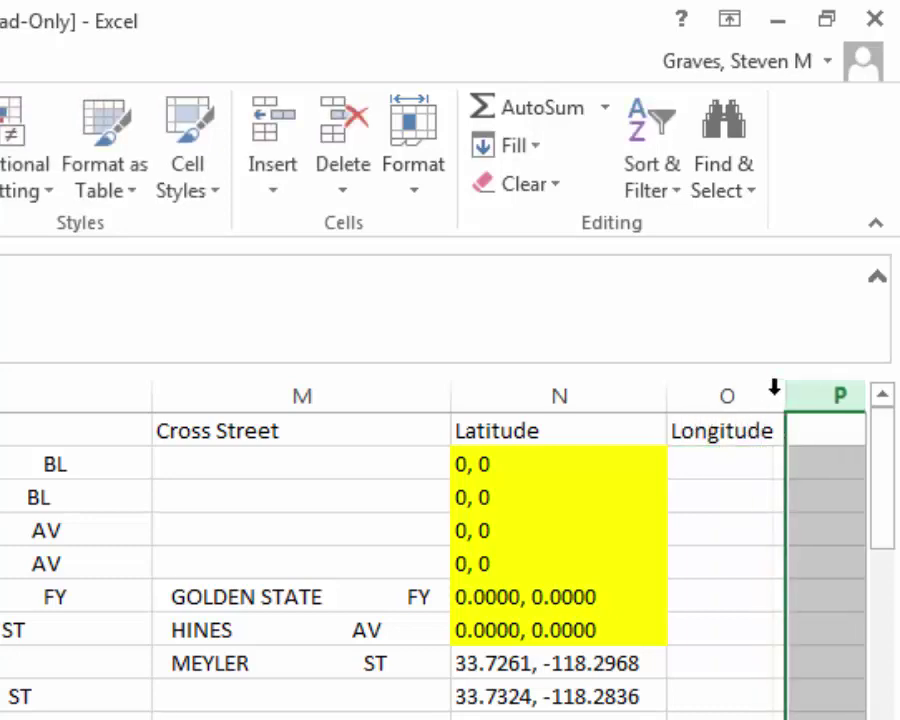
{"action": "left_click_drag", "start_coordinate": [788, 392], "coordinate": [834, 388]}
{"action": "left_click", "coordinate": [530, 470]}
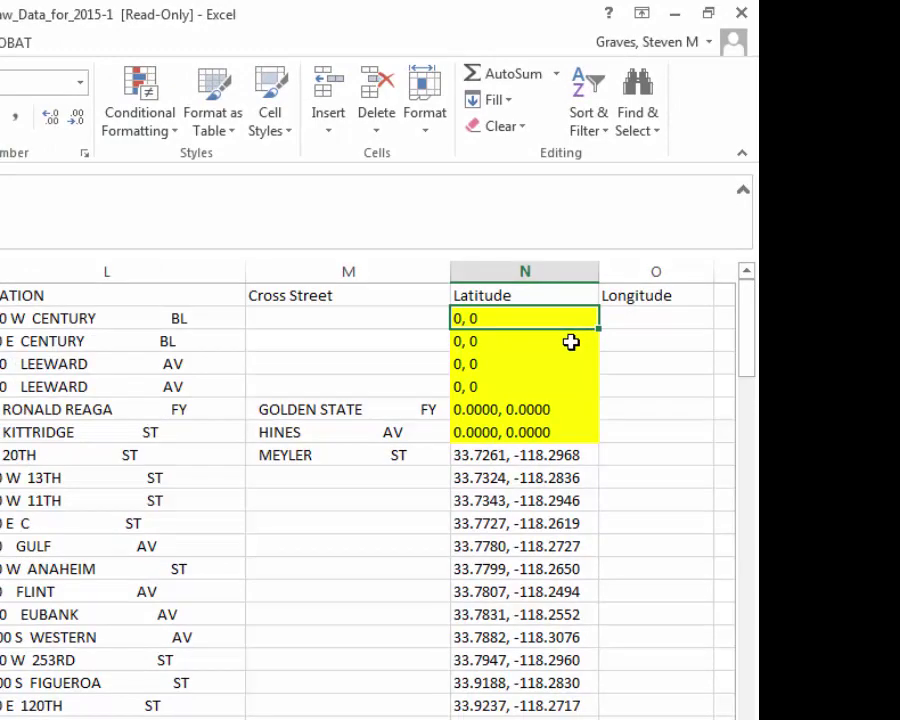
Step: Split the coordinate pairs from N2 down at the comma with Text to Columns, moving longitudes into column O
{"action": "key", "text": "ctrl+shift+Down"}
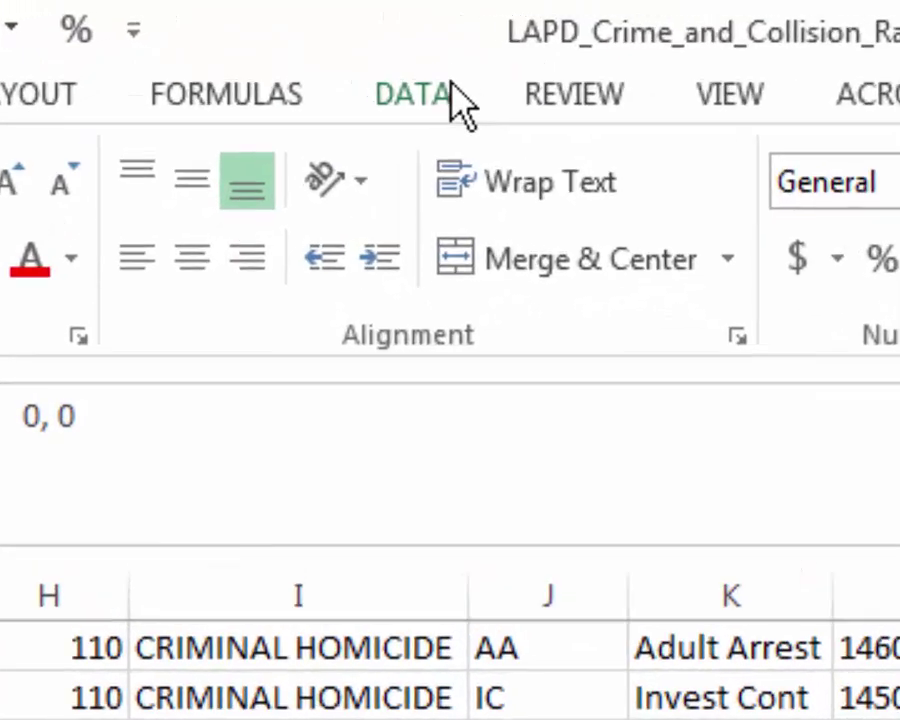
{"action": "left_click", "coordinate": [452, 100]}
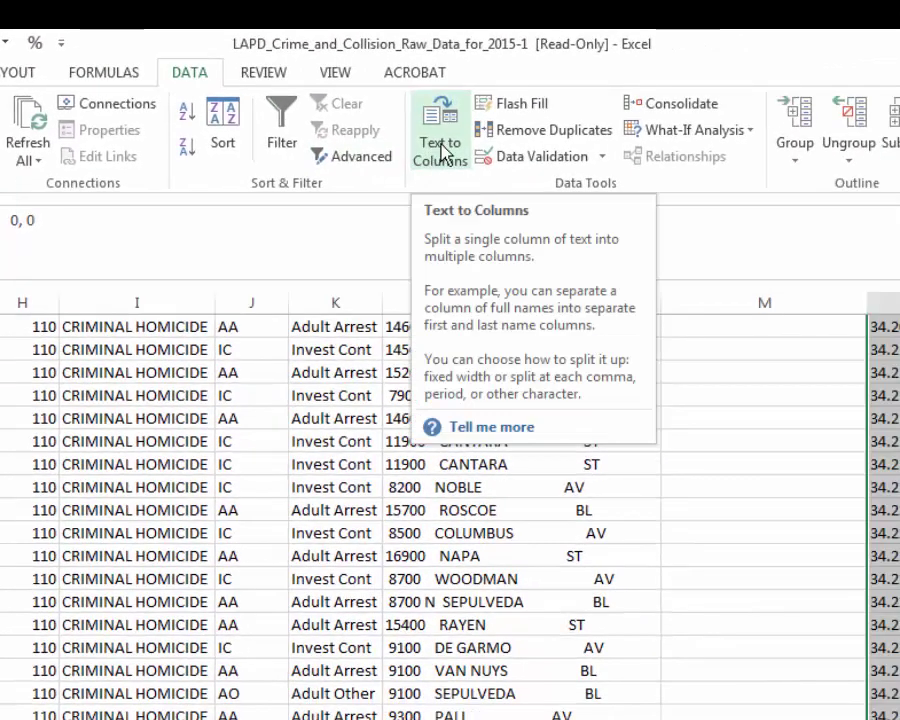
{"action": "left_click", "coordinate": [441, 152]}
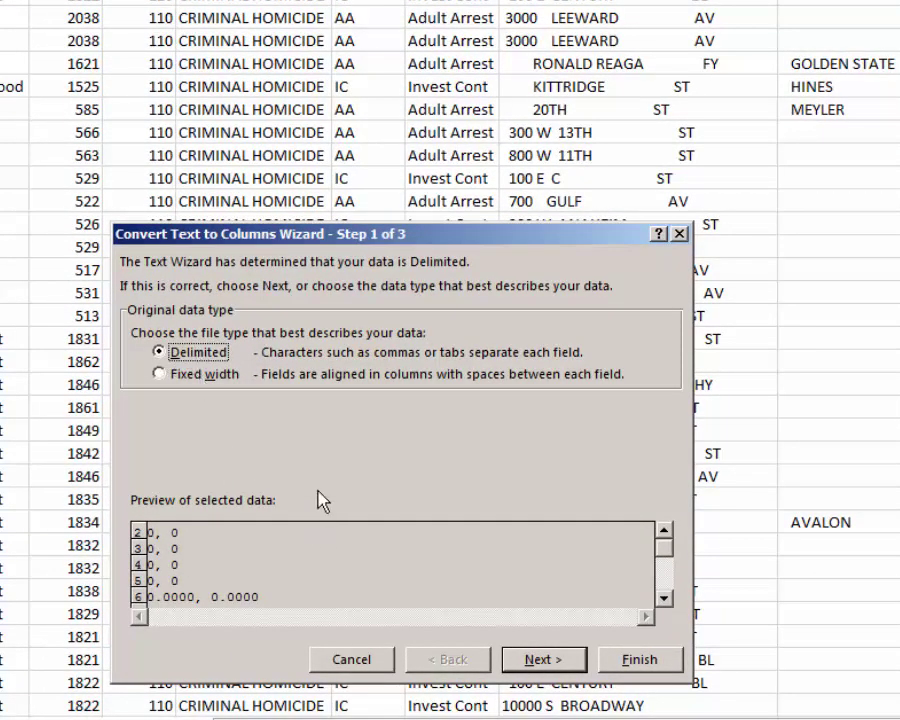
{"action": "left_click", "coordinate": [538, 660]}
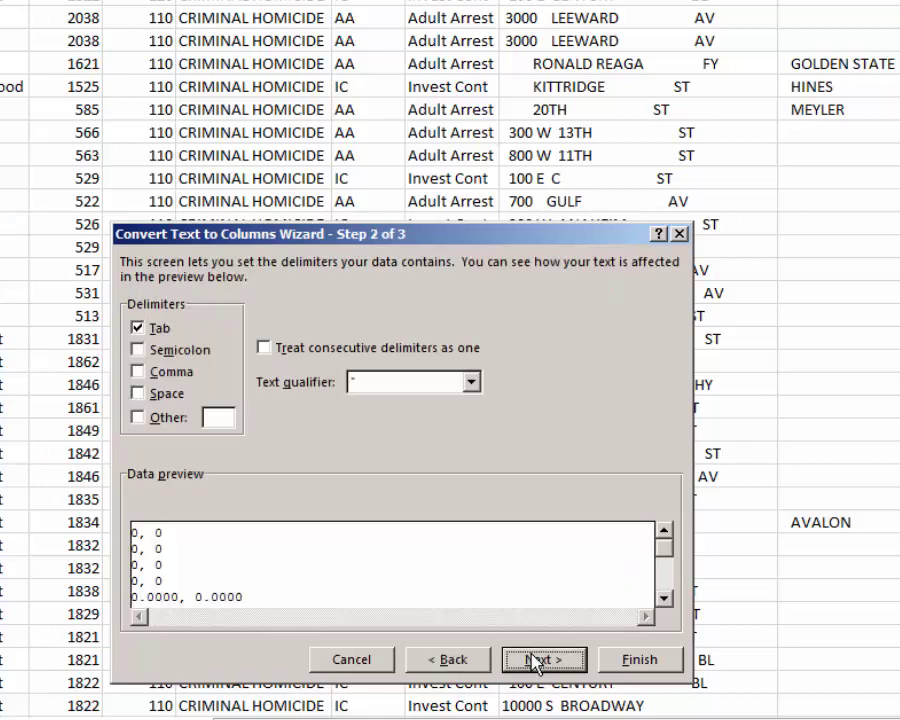
{"action": "left_click", "coordinate": [138, 328]}
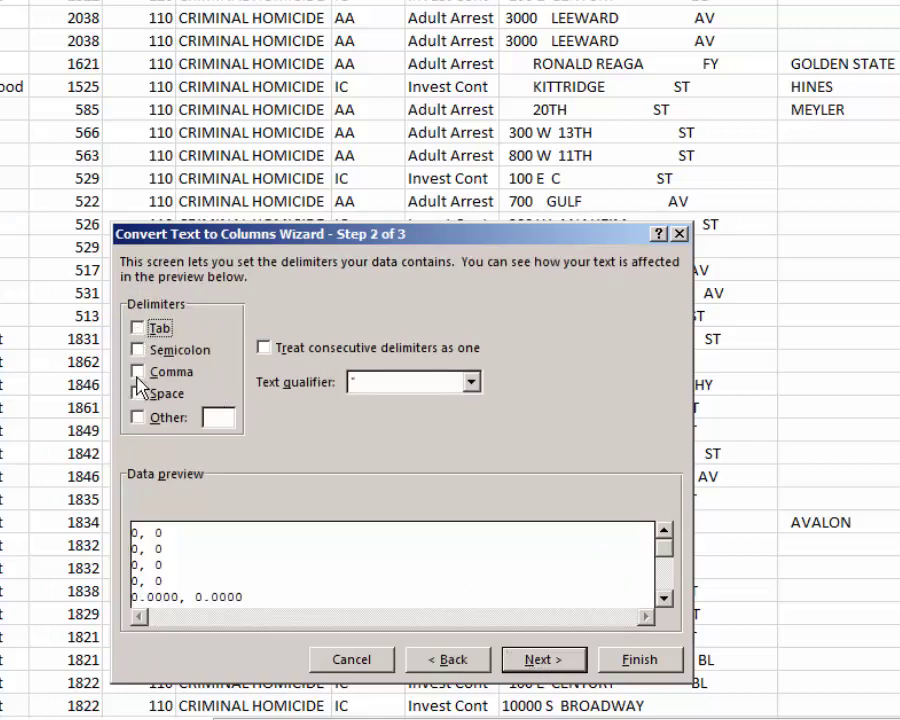
{"action": "left_click", "coordinate": [138, 376]}
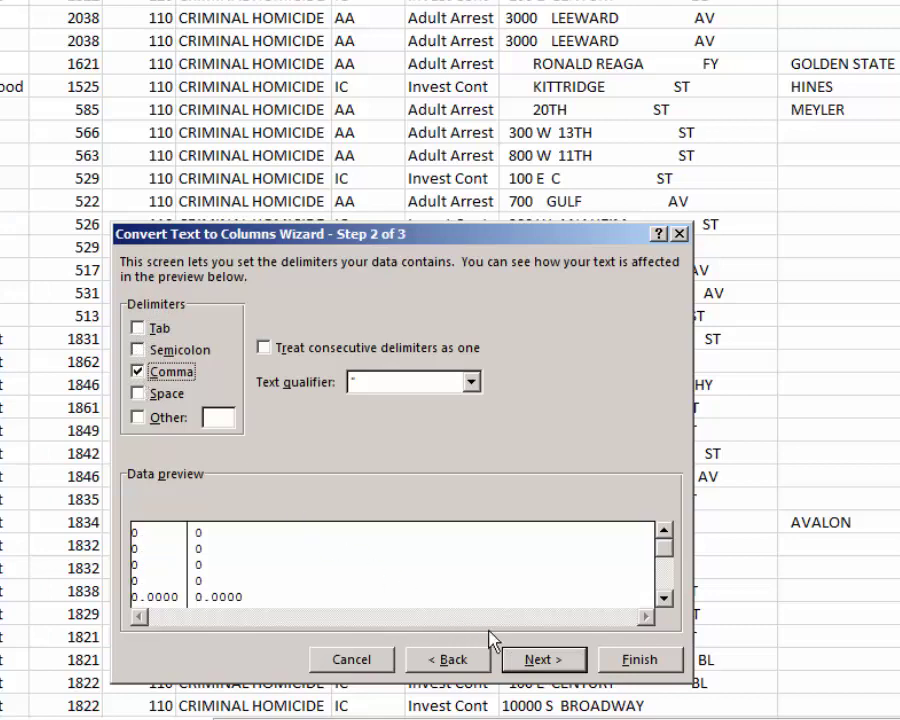
{"action": "left_click", "coordinate": [545, 660]}
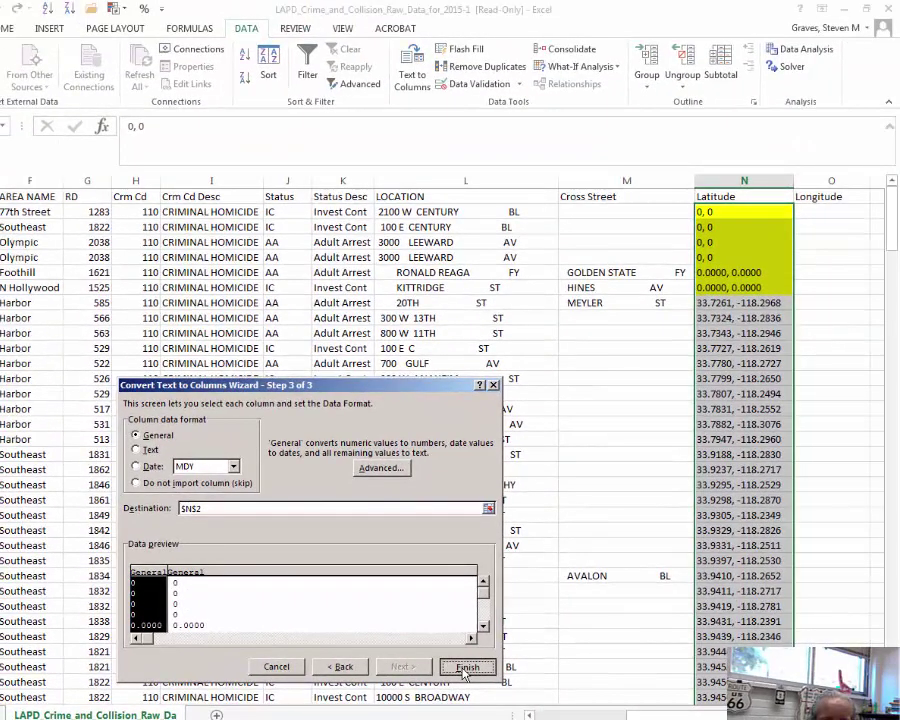
{"action": "left_click", "coordinate": [466, 668]}
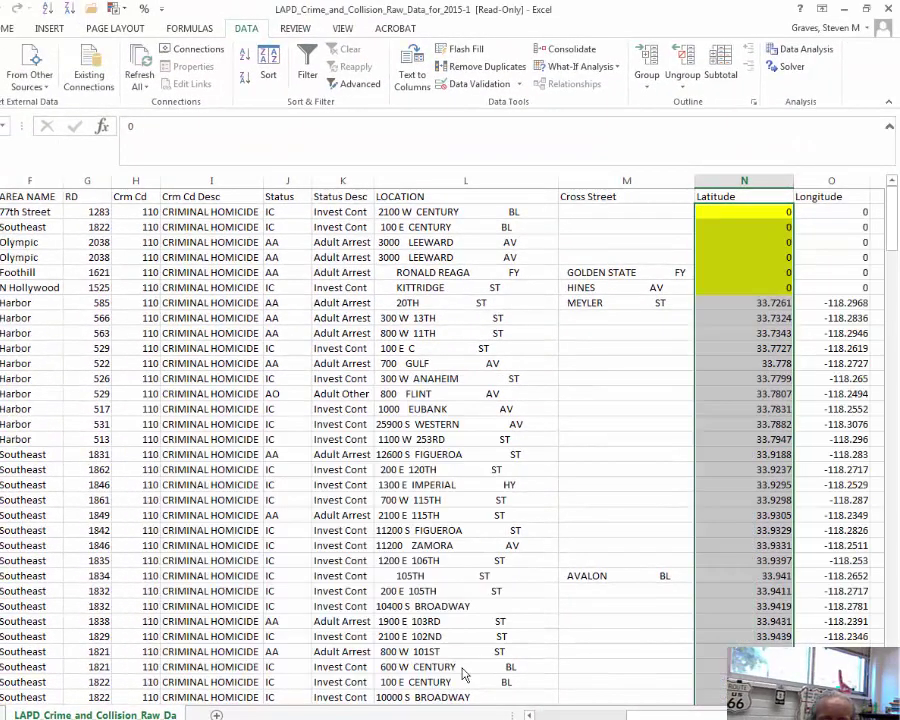
{"action": "left_click", "coordinate": [768, 227]}
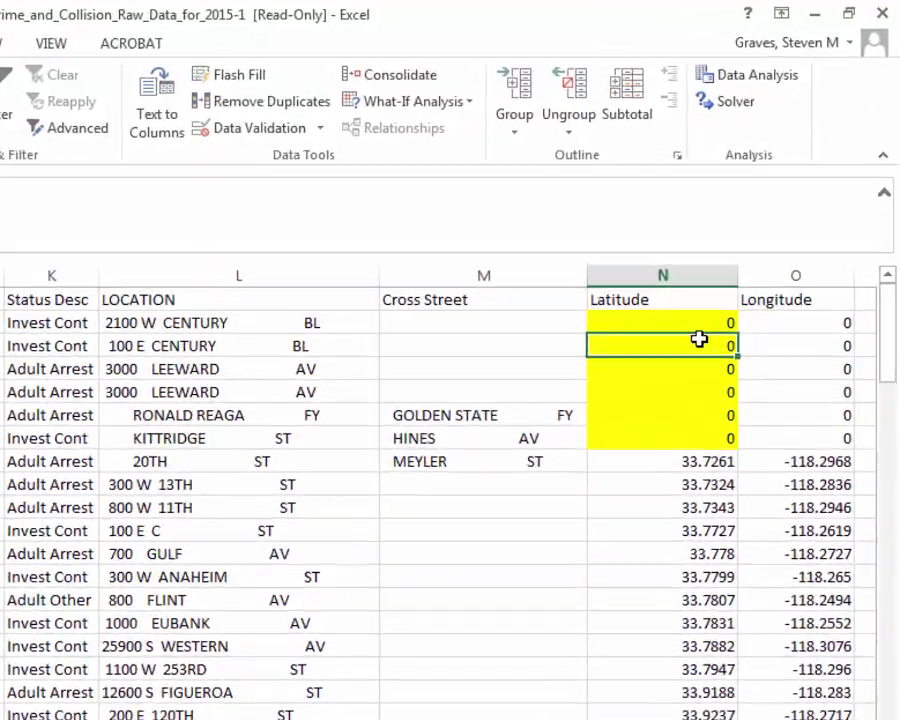
{"action": "key", "text": "Up"}
{"action": "key", "text": "Up"}
{"action": "key", "text": "Right"}
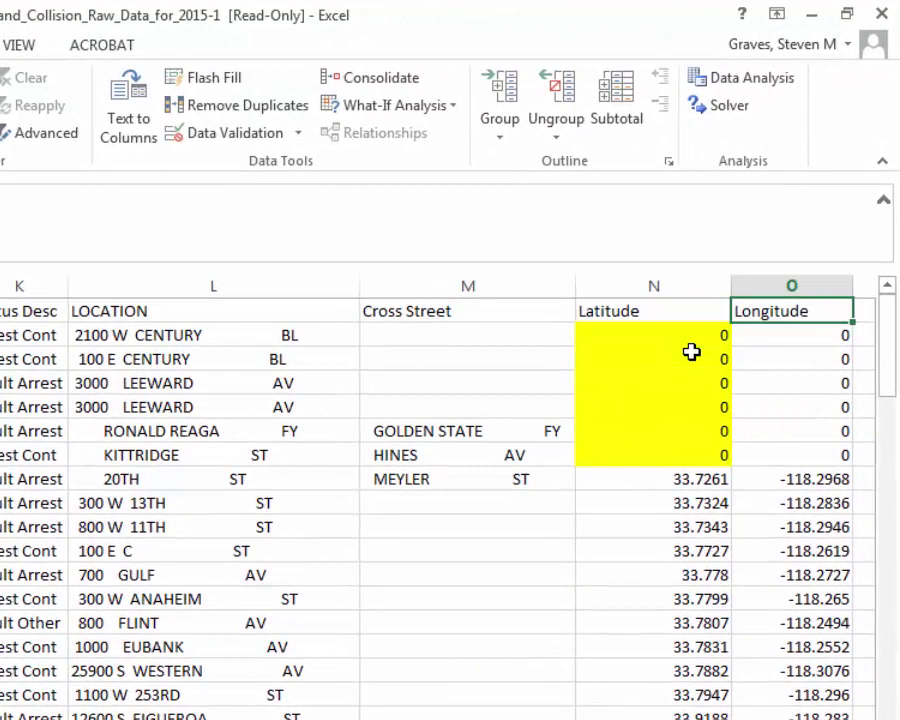
{"action": "key", "text": "Down"}
{"action": "key", "text": "Down"}
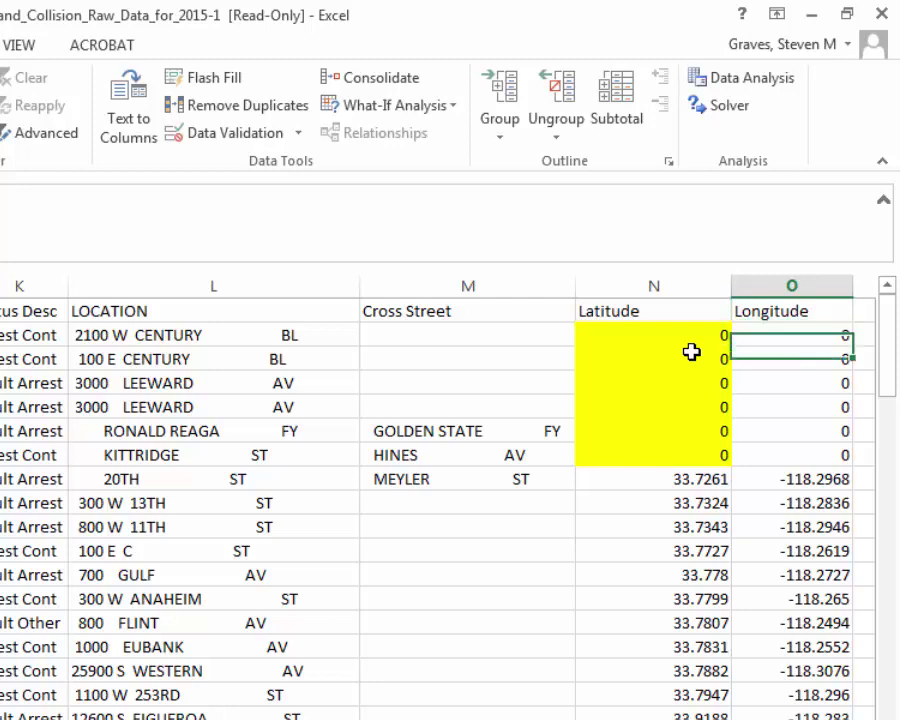
{"action": "key", "text": "Up"}
{"action": "key", "text": "Left"}
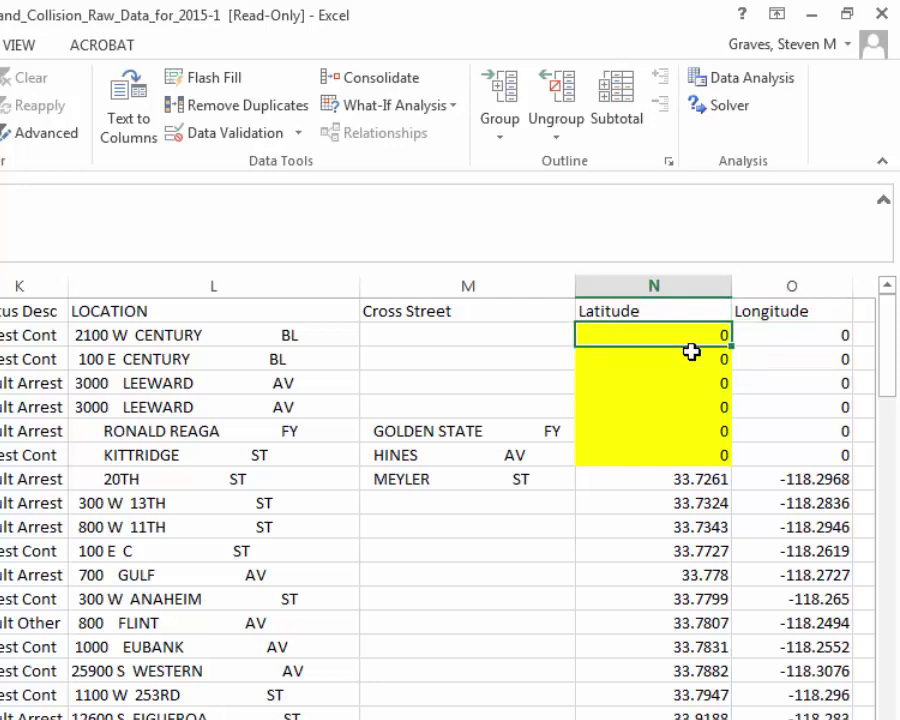
{"action": "key", "text": "Right"}
{"action": "key", "text": "shift+Down"}
{"action": "key", "text": "shift+Down"}
{"action": "key", "text": "shift+Down"}
{"action": "key", "text": "shift+Down"}
{"action": "key", "text": "shift+Down"}
{"action": "key", "text": "shift+Left"}
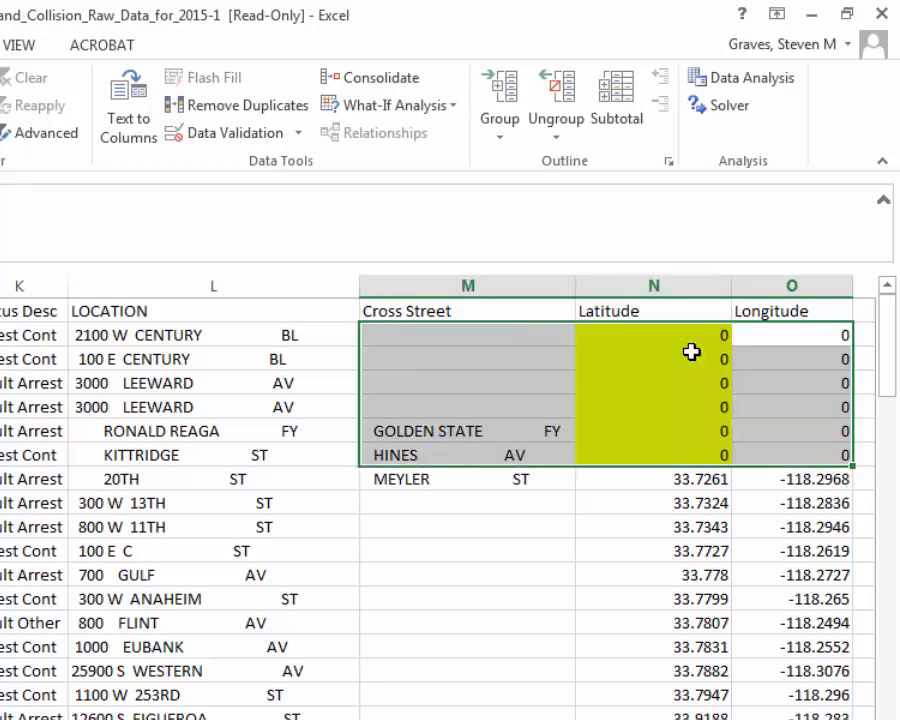
{"action": "key", "text": "shift+Left"}
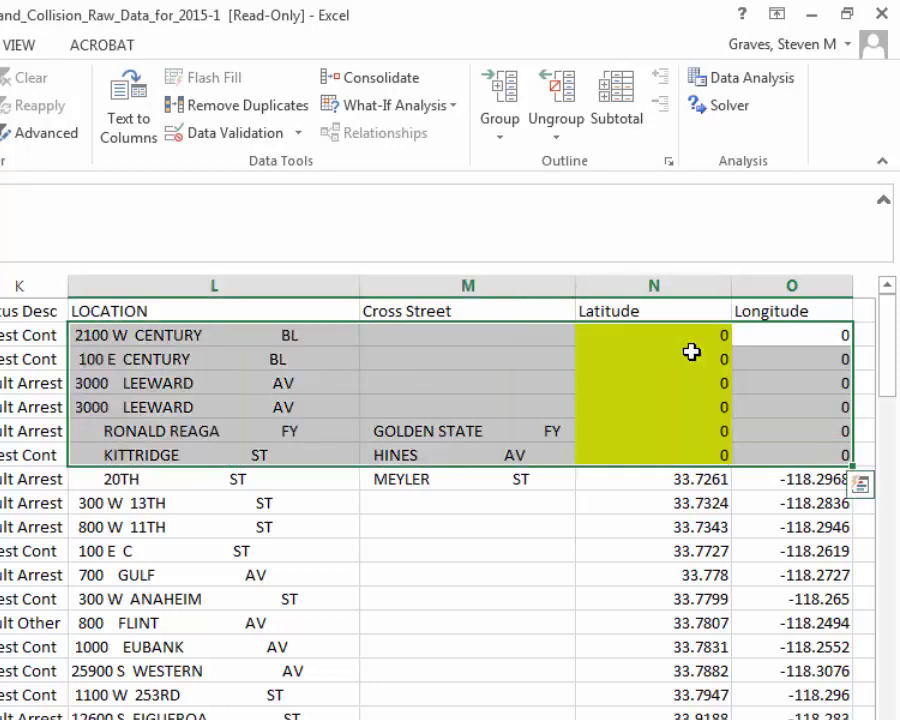
Step: Sort the rows by Latitude Z to A so the zero-coordinate rows fall to the bottom
{"action": "left_click", "coordinate": [718, 495]}
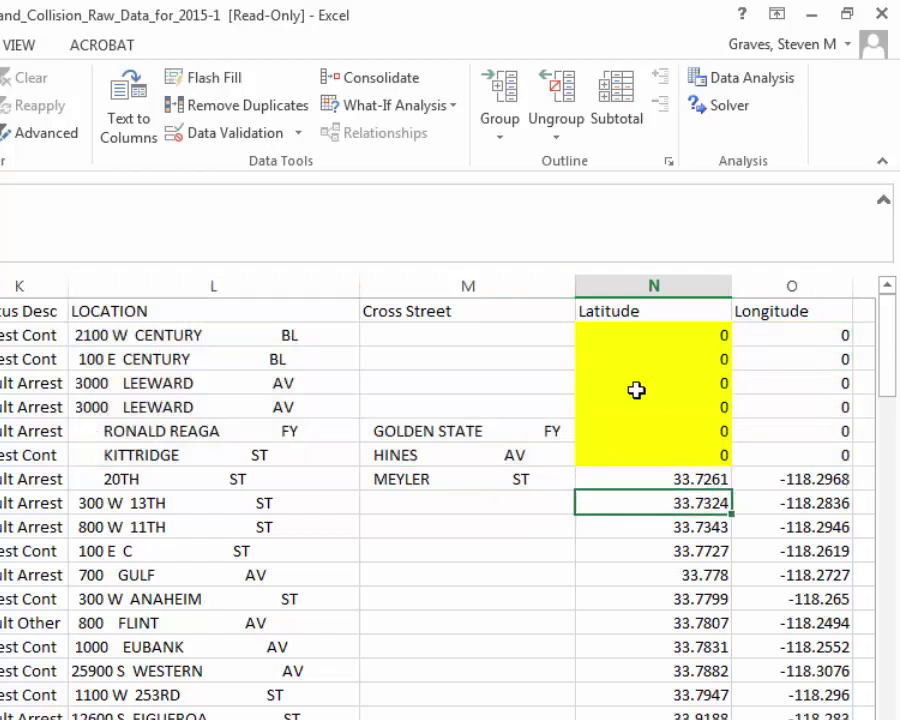
{"action": "left_click", "coordinate": [600, 310]}
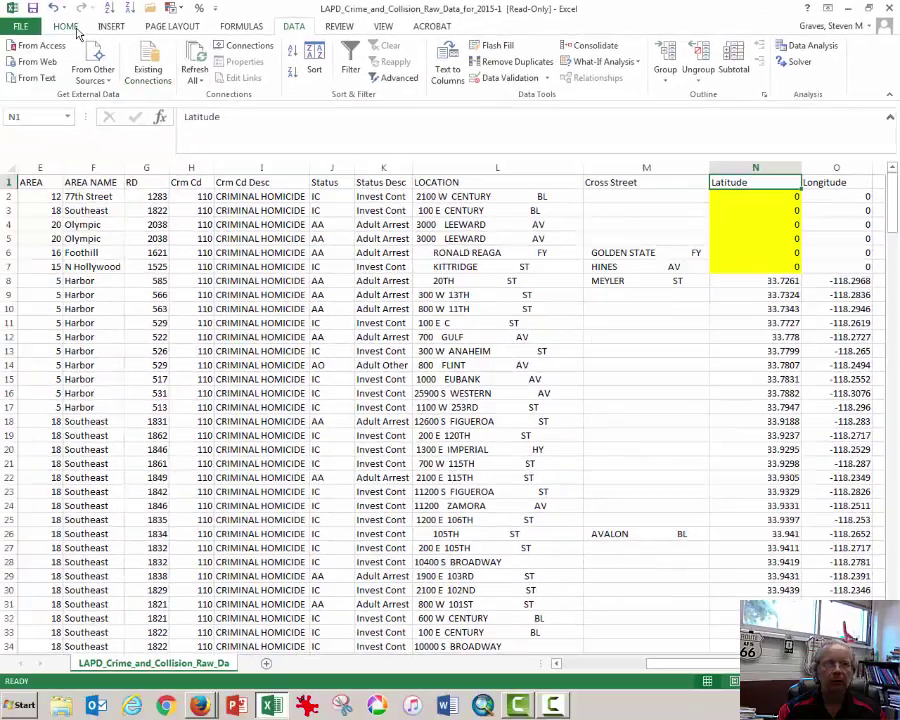
{"action": "left_click", "coordinate": [70, 28]}
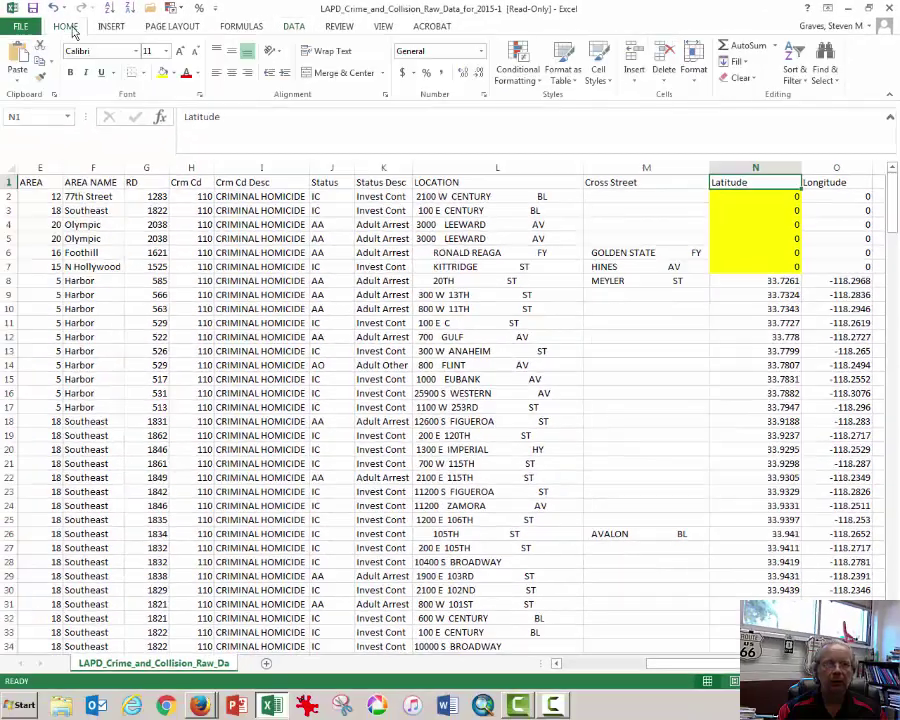
{"action": "left_click", "coordinate": [795, 62]}
{"action": "left_click", "coordinate": [815, 112]}
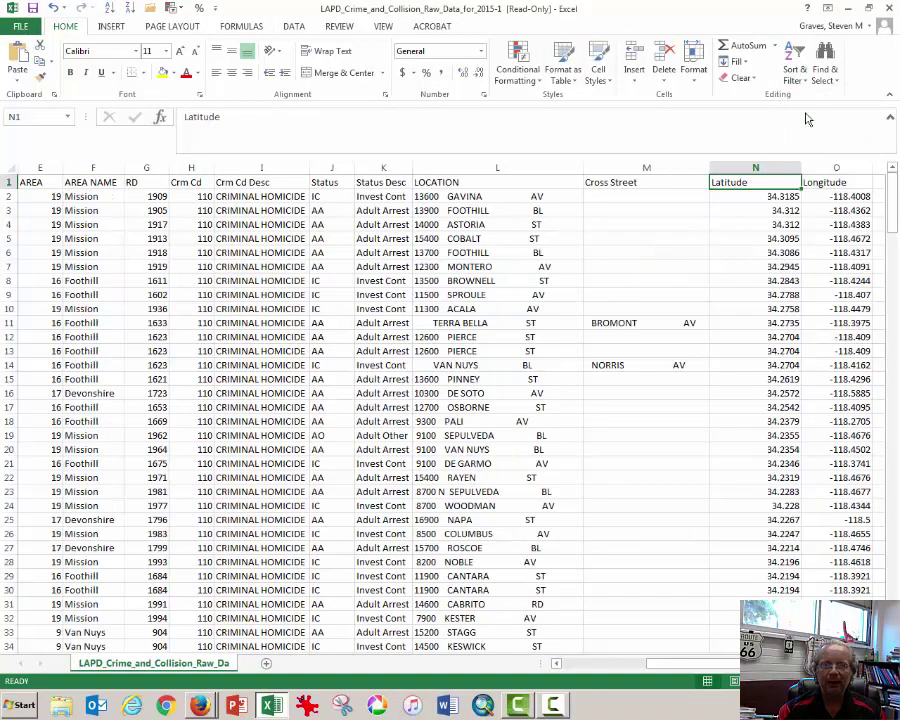
{"action": "left_click", "coordinate": [793, 196]}
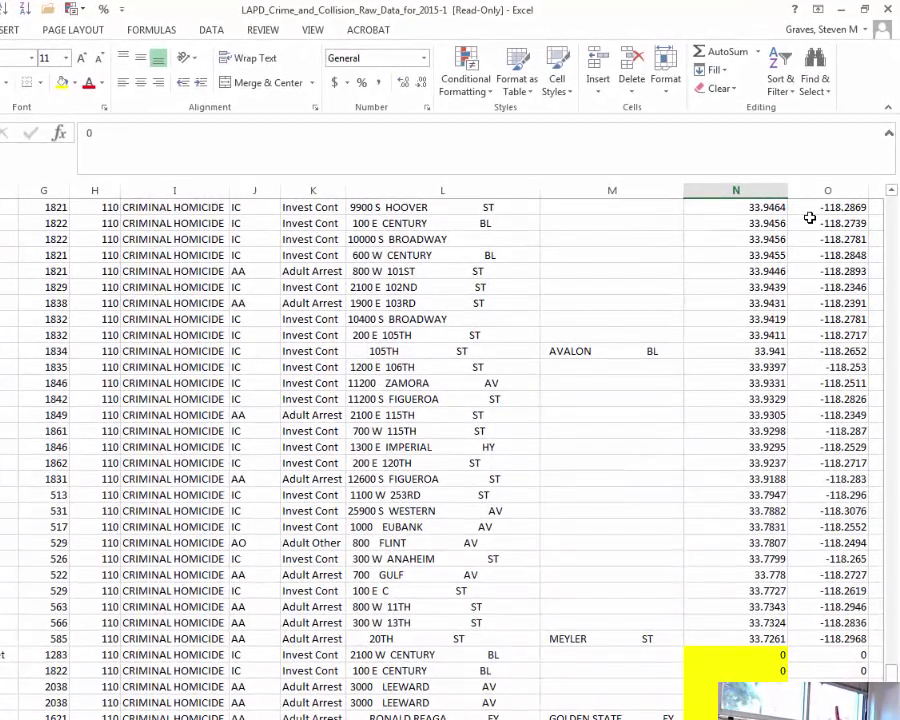
{"action": "key", "text": "ctrl+Up"}
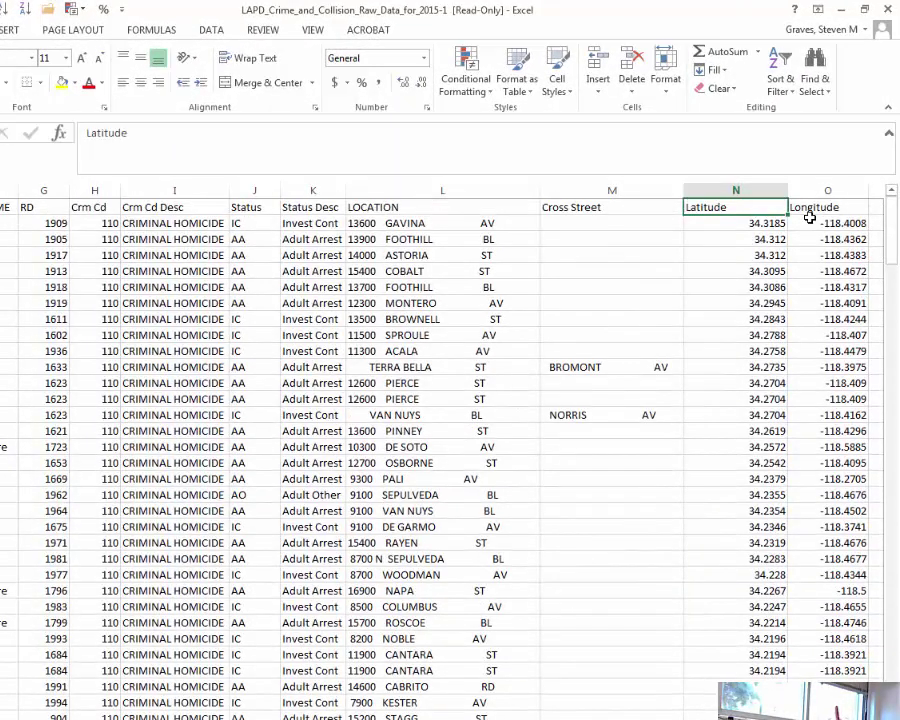
{"action": "key", "text": "Right"}
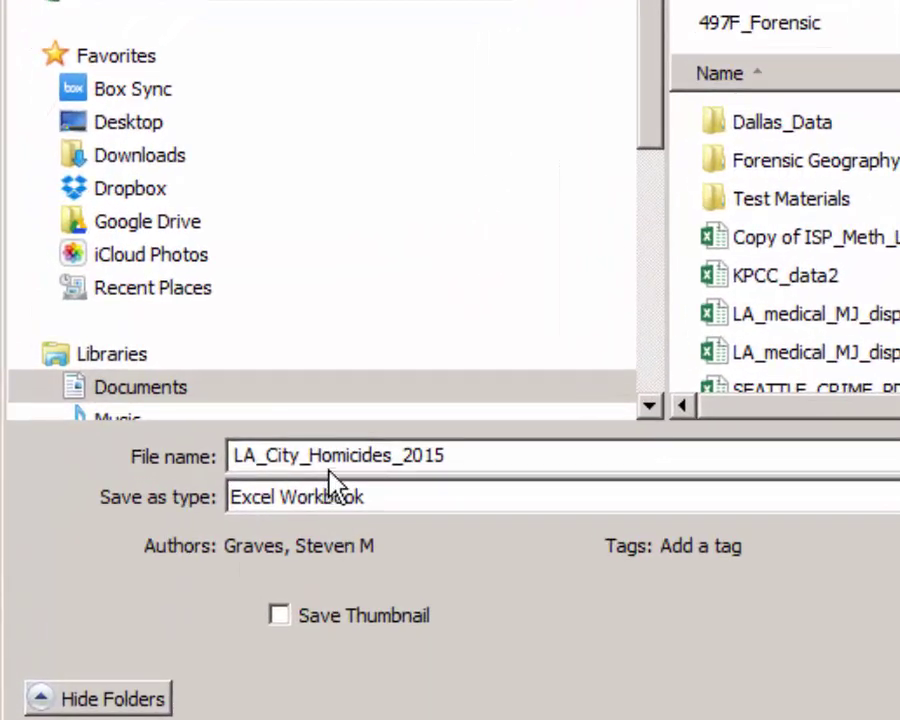
Step: Select the existing file name in the Save As dialog to replace it with LA_City_Homicides_2015
{"action": "left_click_drag", "start_coordinate": [460, 460], "coordinate": [234, 468]}
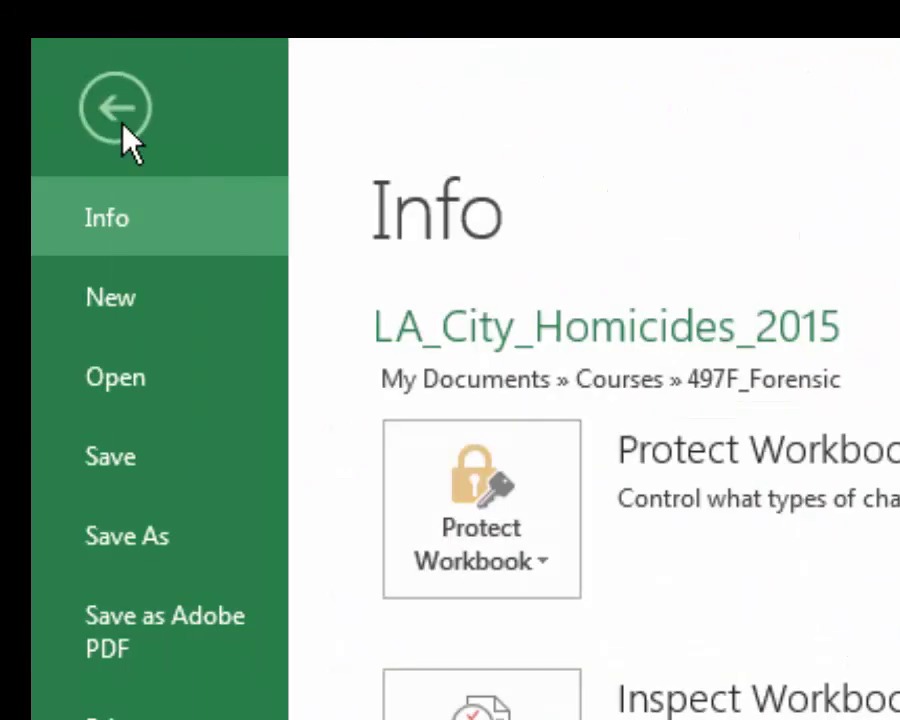
Step: Save a CSV (Comma delimited) copy named LA_City_Homicides_2015_CSV, keeping the CSV format when warned
{"action": "left_click", "coordinate": [132, 540]}
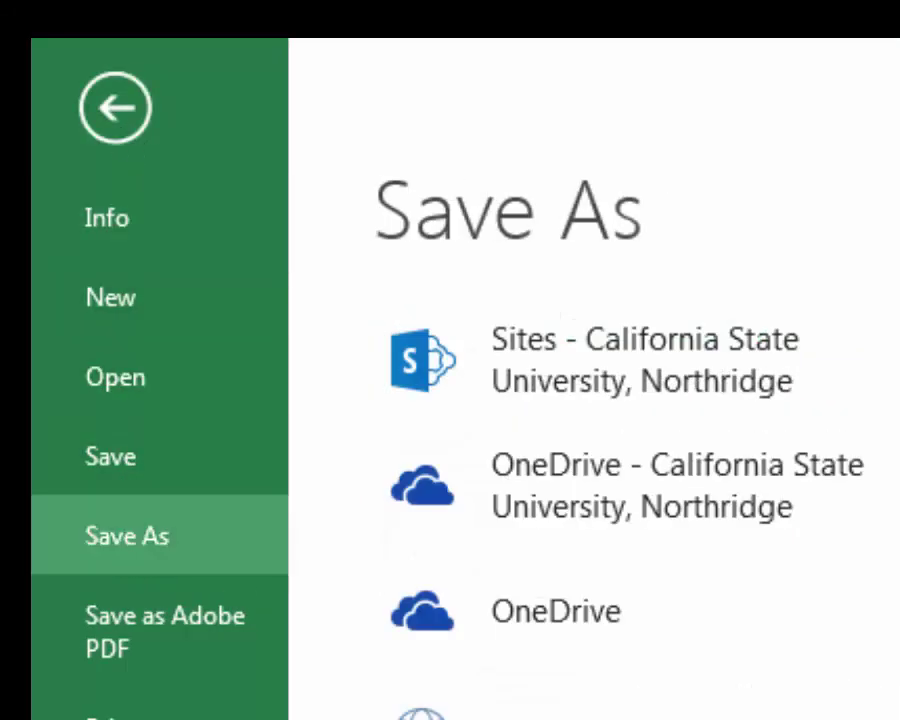
{"action": "left_click", "coordinate": [894, 420]}
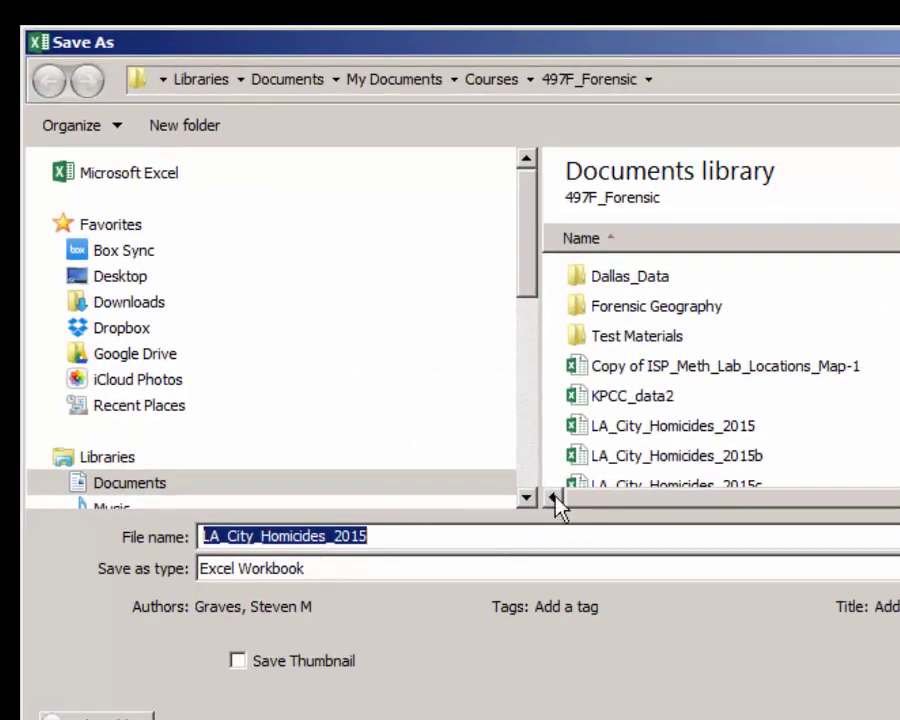
{"action": "left_click", "coordinate": [432, 536]}
{"action": "left_click", "coordinate": [372, 575]}
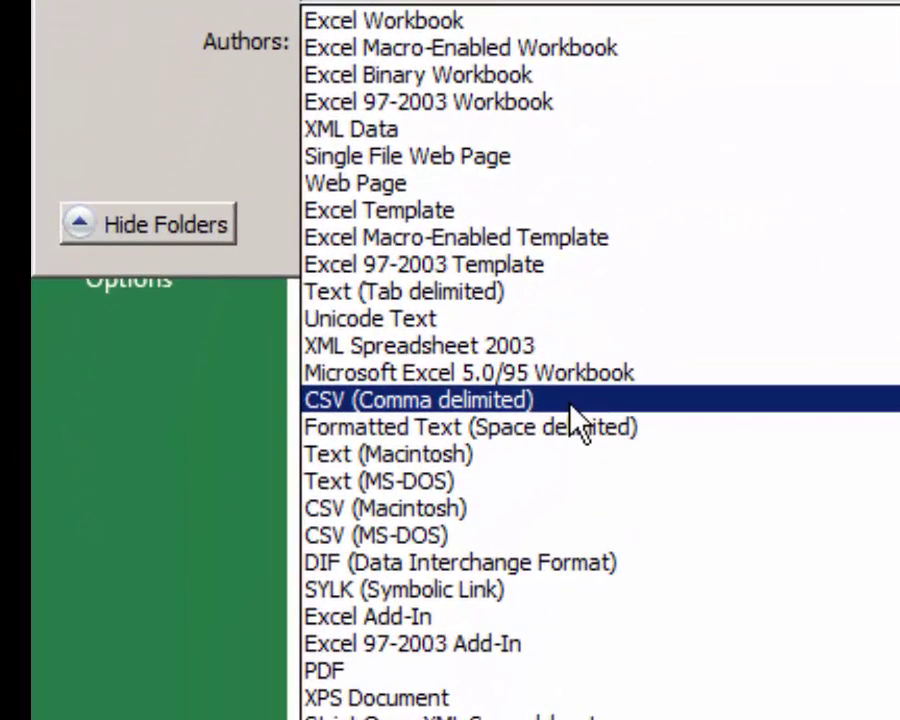
{"action": "left_click", "coordinate": [572, 406]}
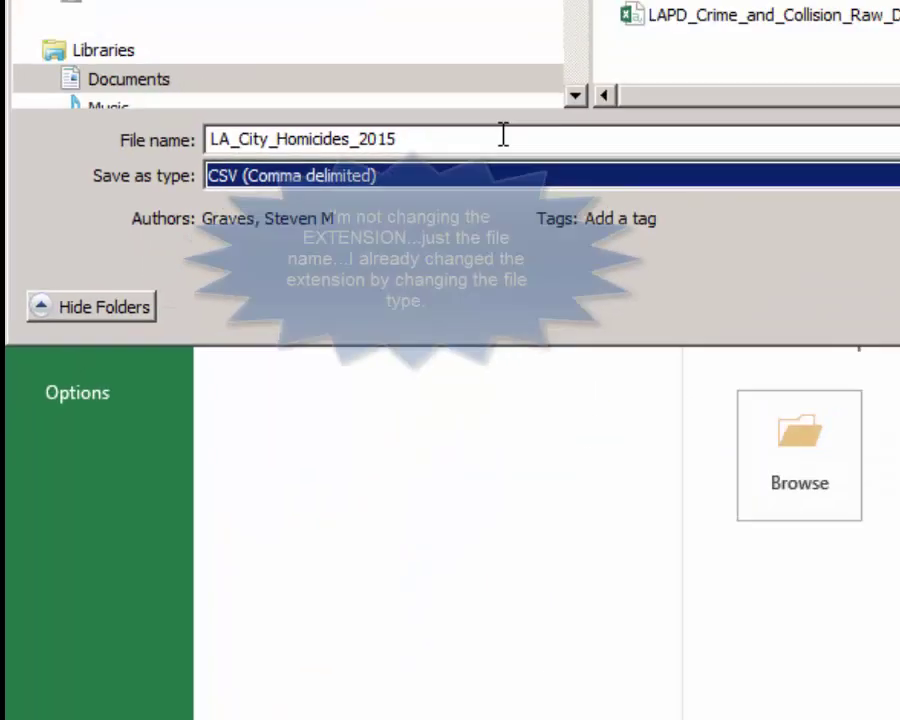
{"action": "double_click", "coordinate": [502, 137]}
{"action": "left_click", "coordinate": [264, 322]}
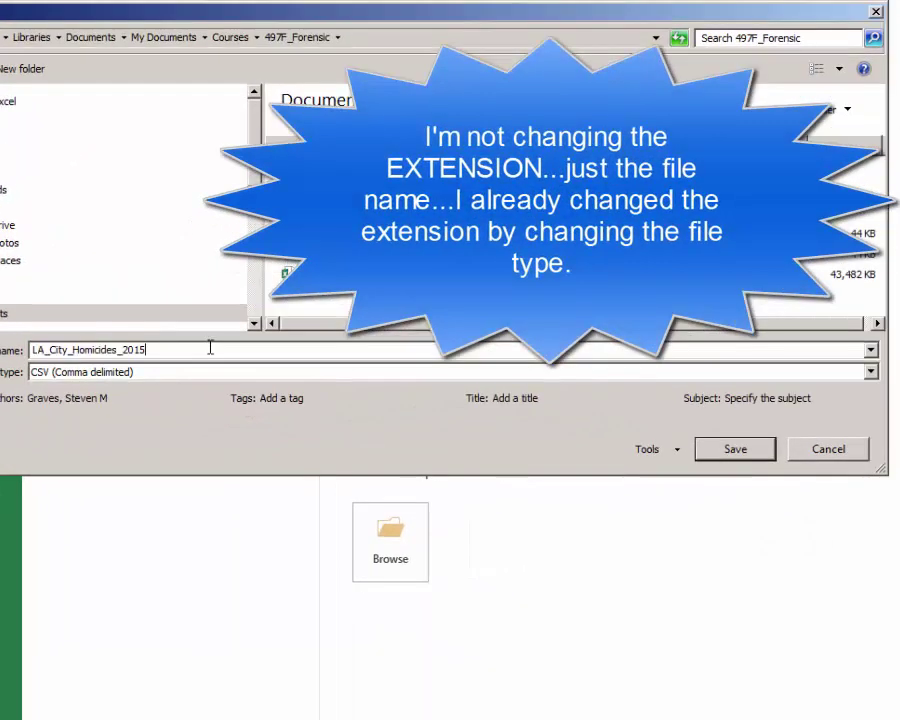
{"action": "type", "text": "_CSV"}
{"action": "left_click", "coordinate": [712, 448]}
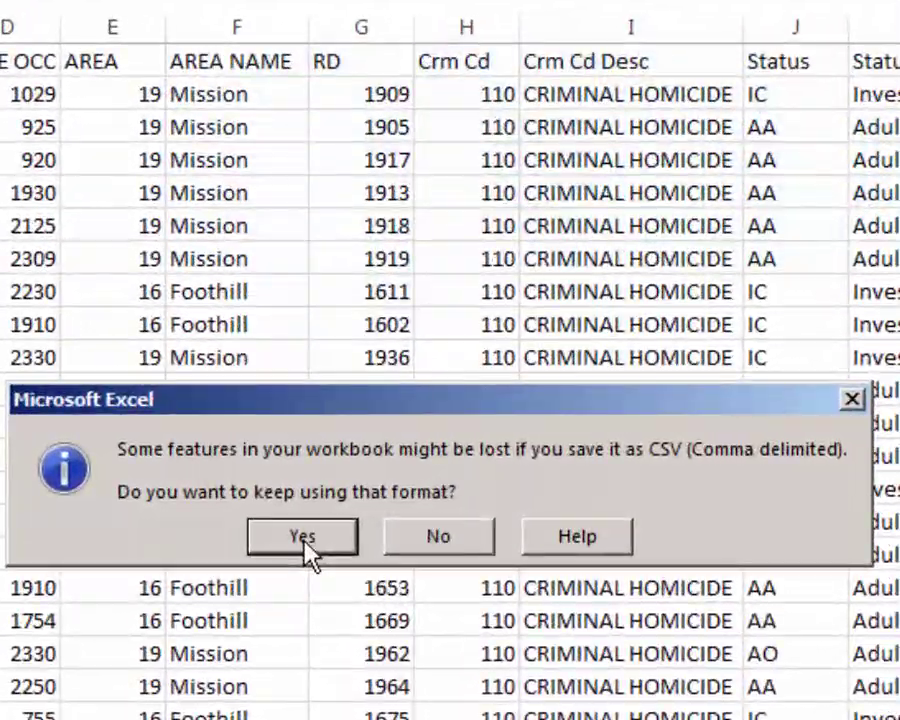
{"action": "left_click", "coordinate": [328, 531]}
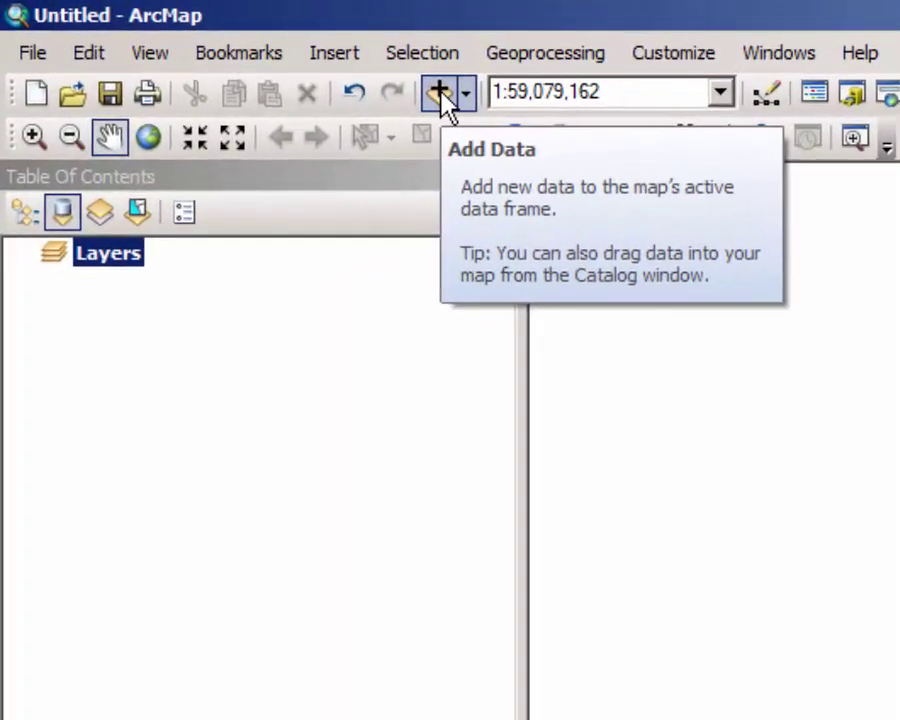
Step: Add zip_poly from T:\ESRI Data 2015\usa\census\zip_poly.gdb to the map
{"action": "left_click", "coordinate": [441, 94]}
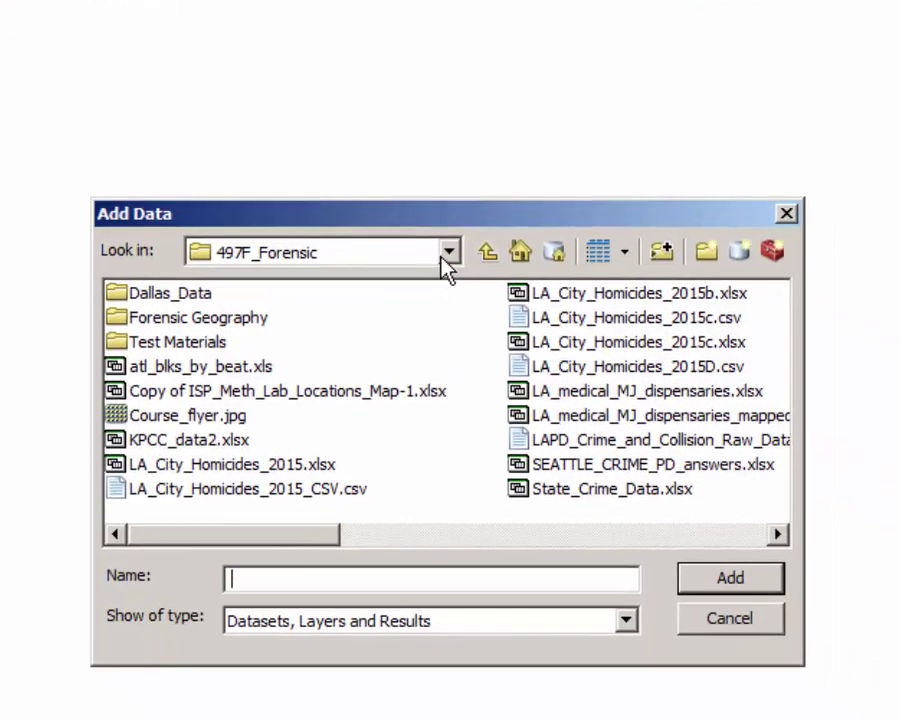
{"action": "left_click", "coordinate": [448, 252]}
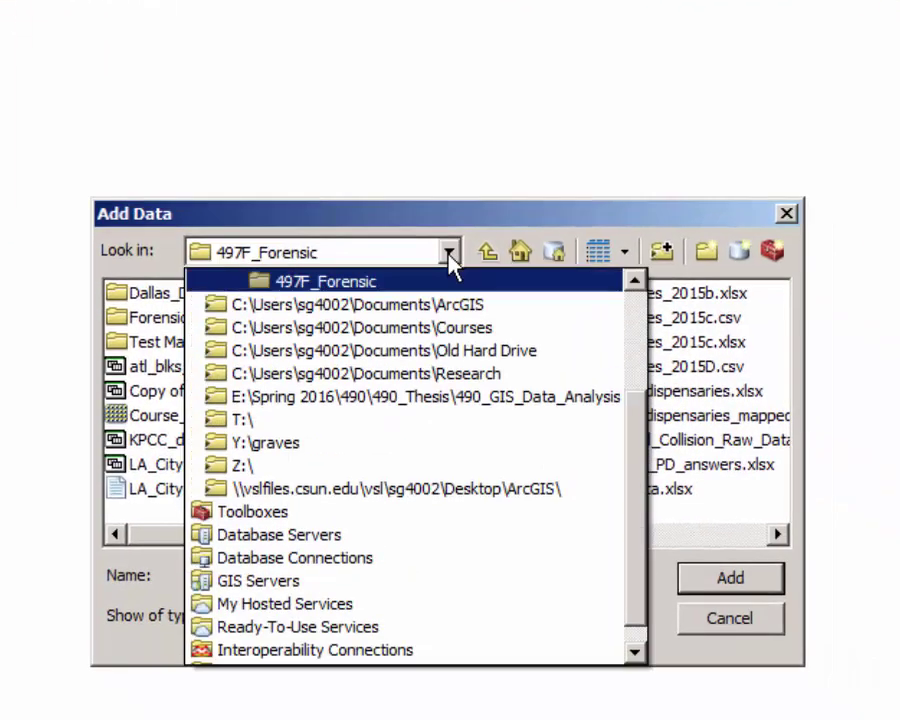
{"action": "left_click", "coordinate": [552, 428]}
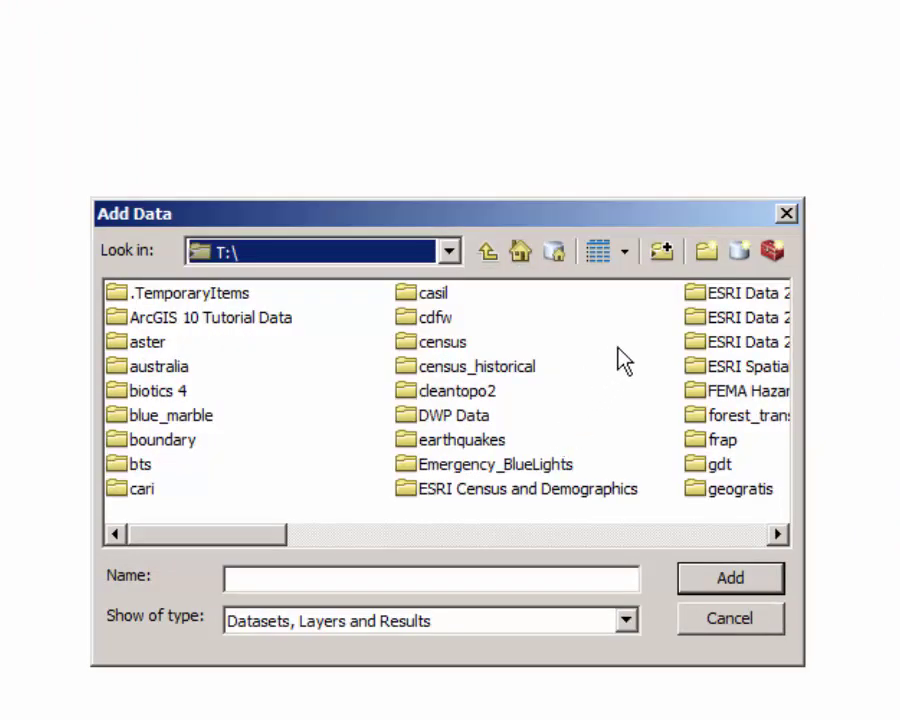
{"action": "left_click", "coordinate": [758, 537]}
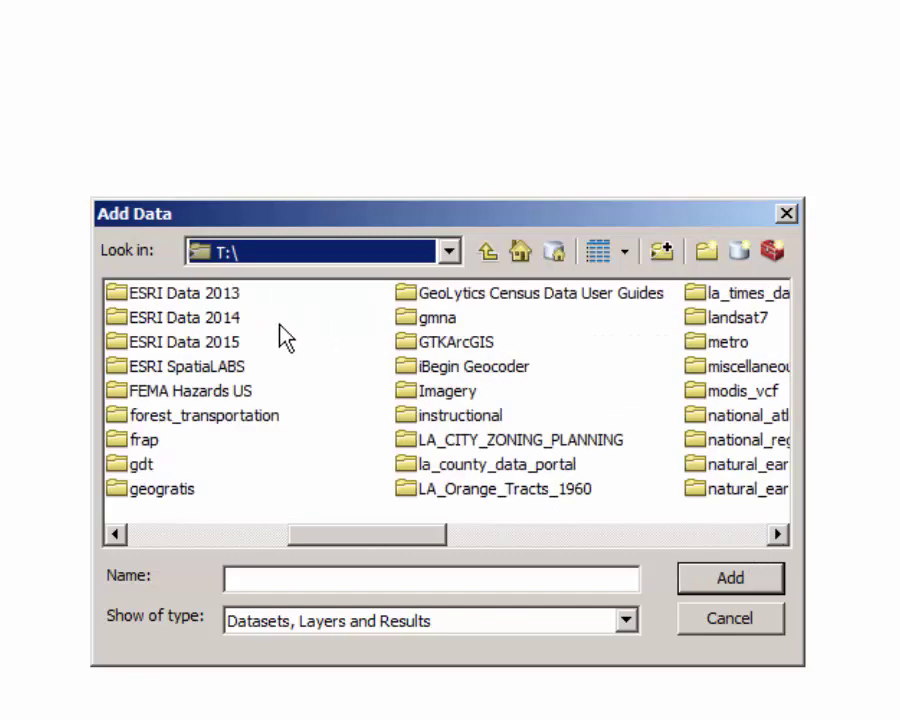
{"action": "double_click", "coordinate": [221, 348]}
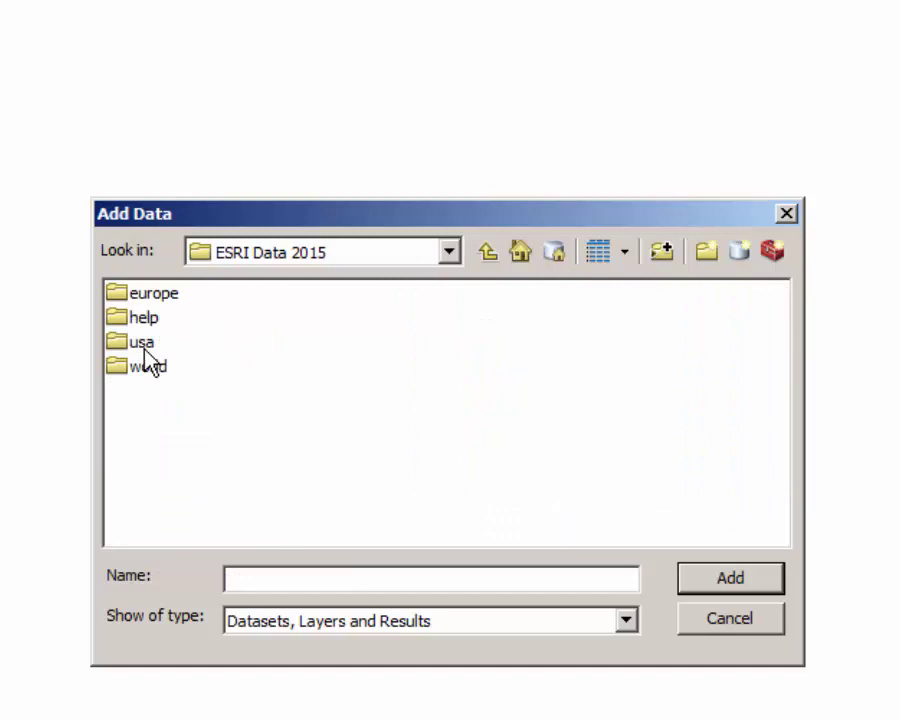
{"action": "double_click", "coordinate": [143, 345]}
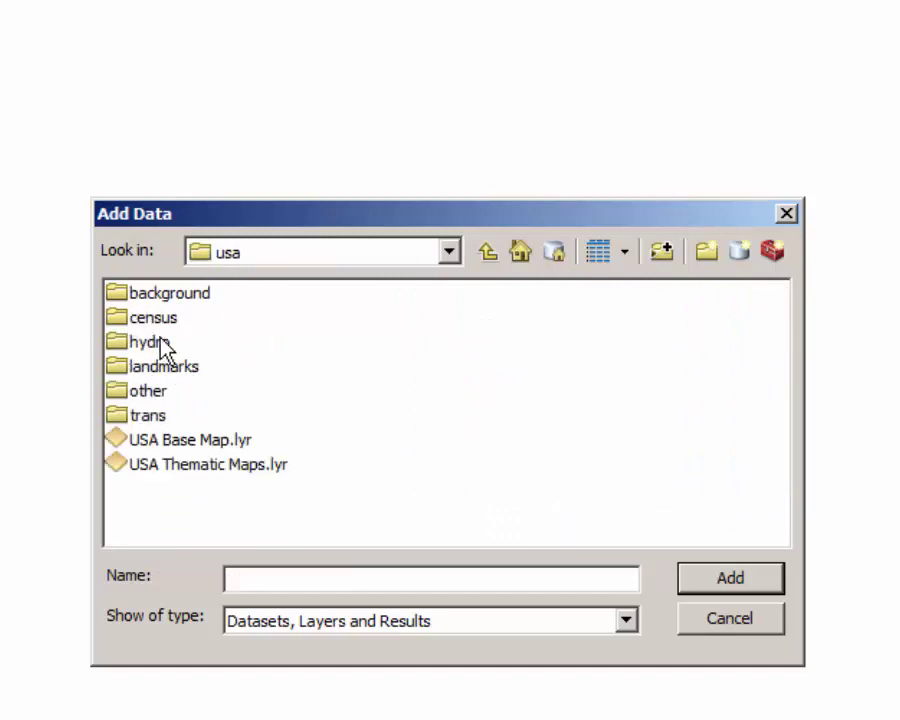
{"action": "double_click", "coordinate": [160, 320]}
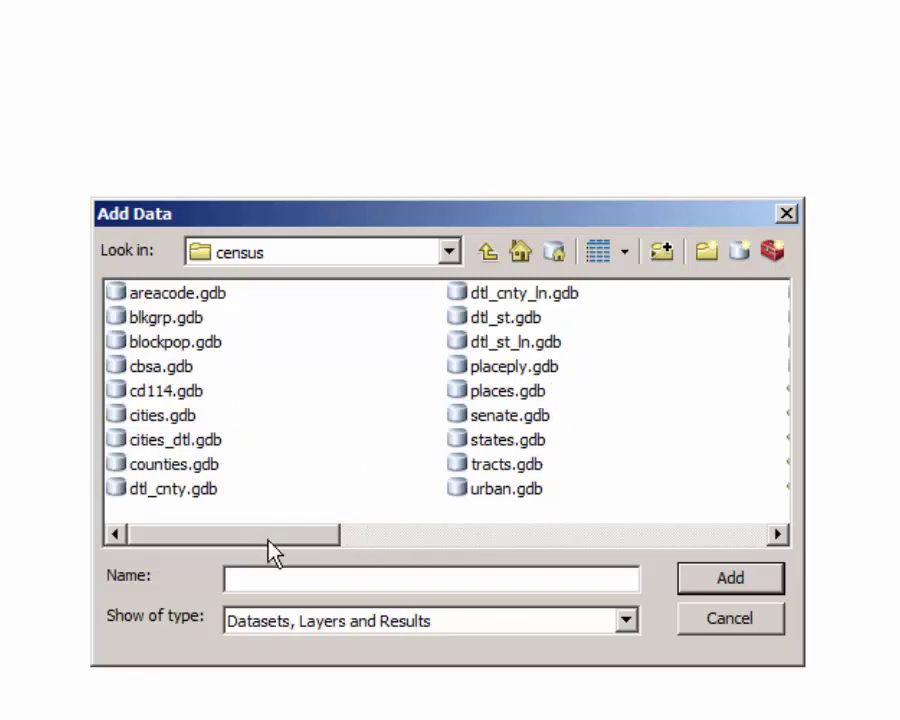
{"action": "left_click_drag", "start_coordinate": [270, 544], "coordinate": [363, 545]}
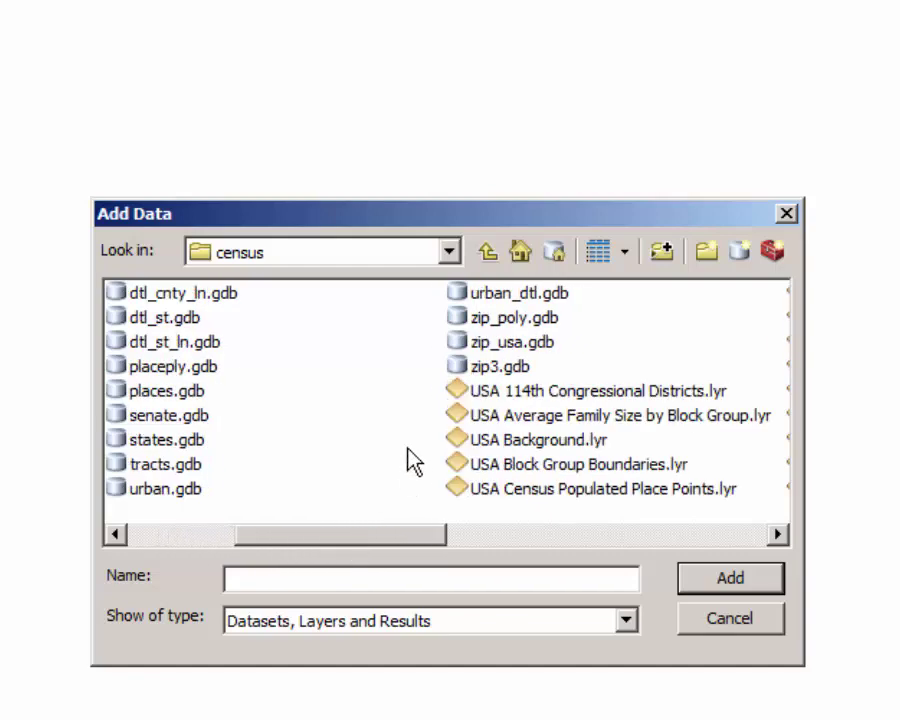
{"action": "double_click", "coordinate": [520, 318]}
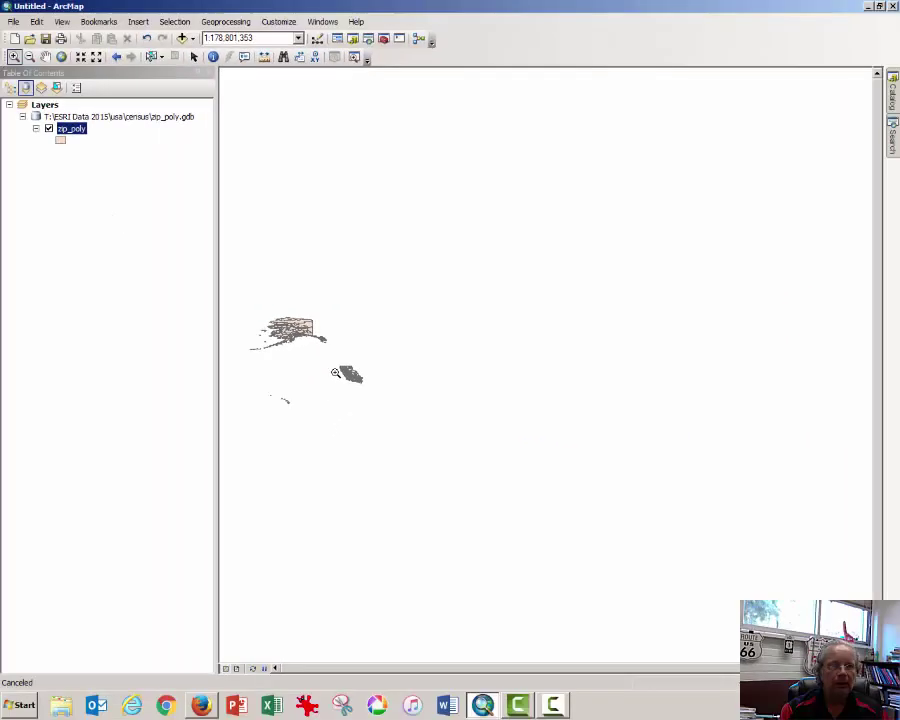
Step: Zoom to Los Angeles and add LA_City_Homicides_2015_CSV.csv from Courses\497F_Forensic
{"action": "left_click_drag", "start_coordinate": [343, 367], "coordinate": [367, 389]}
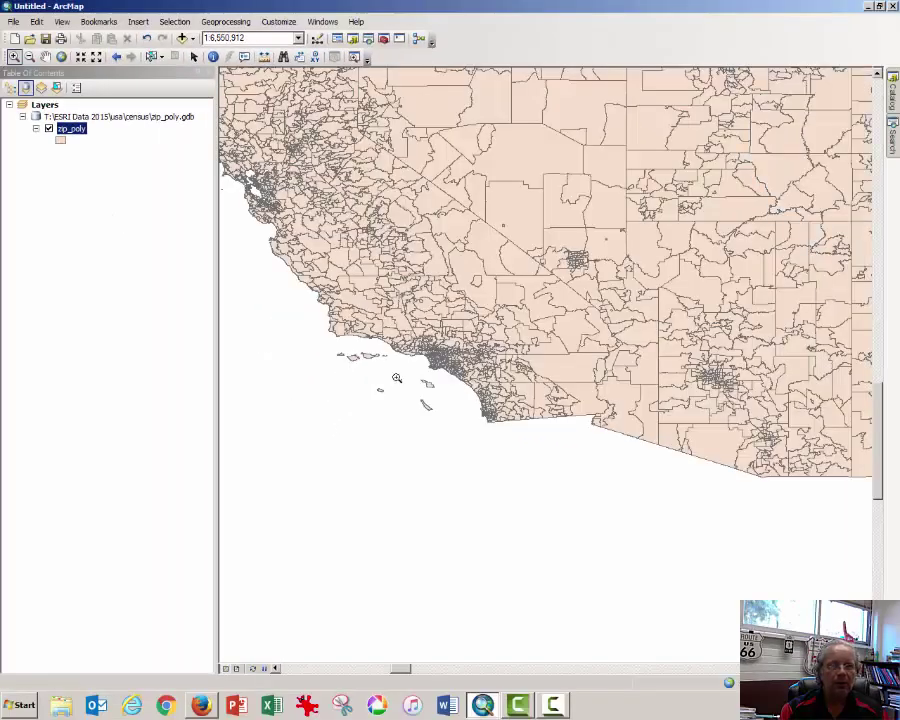
{"action": "left_click_drag", "start_coordinate": [397, 297], "coordinate": [486, 393]}
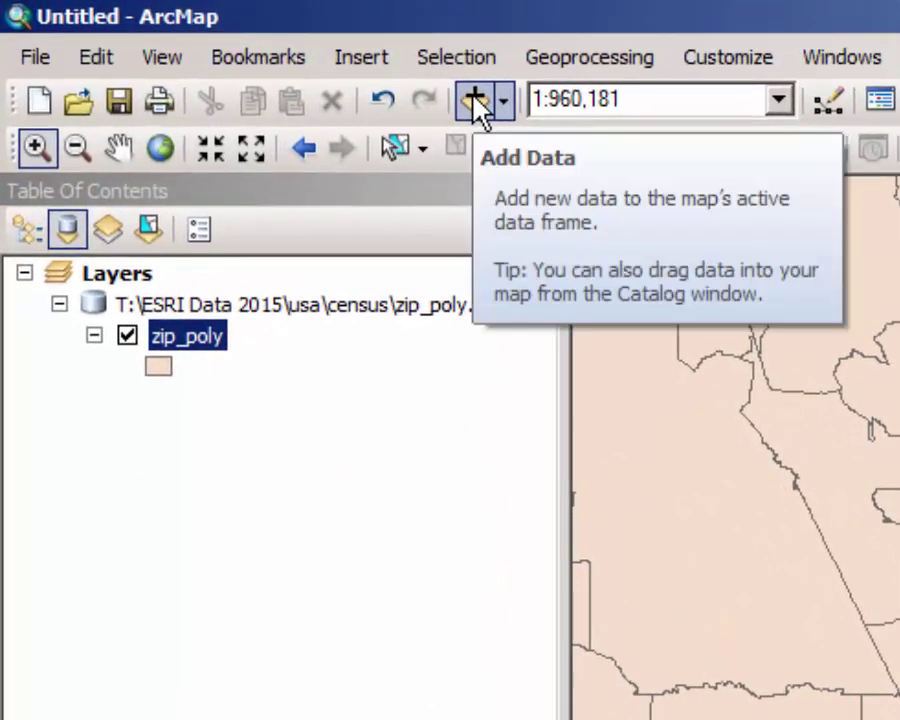
{"action": "left_click", "coordinate": [407, 88]}
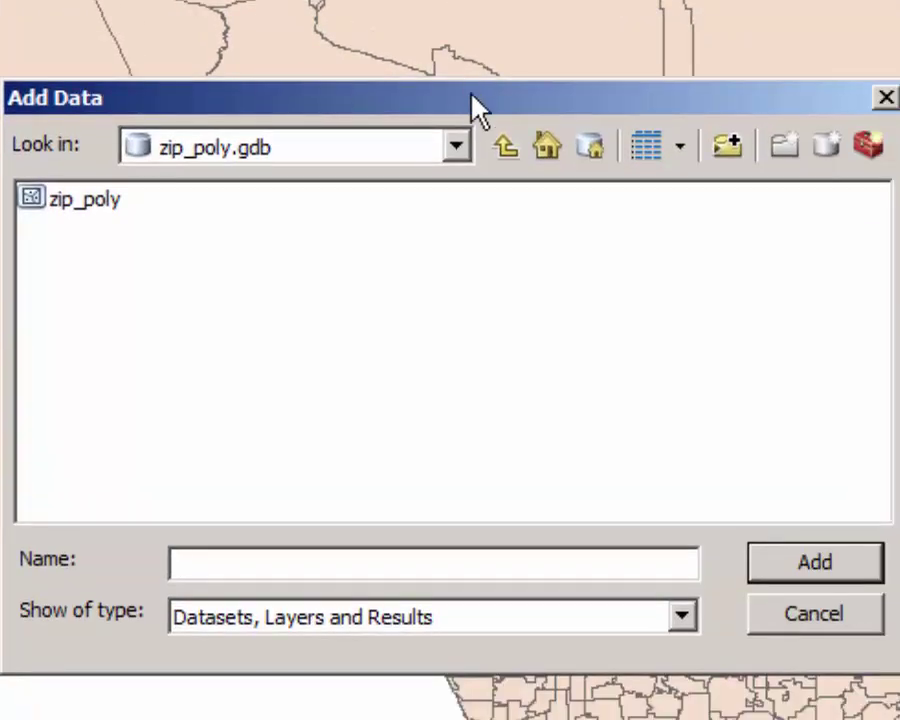
{"action": "left_click", "coordinate": [864, 442]}
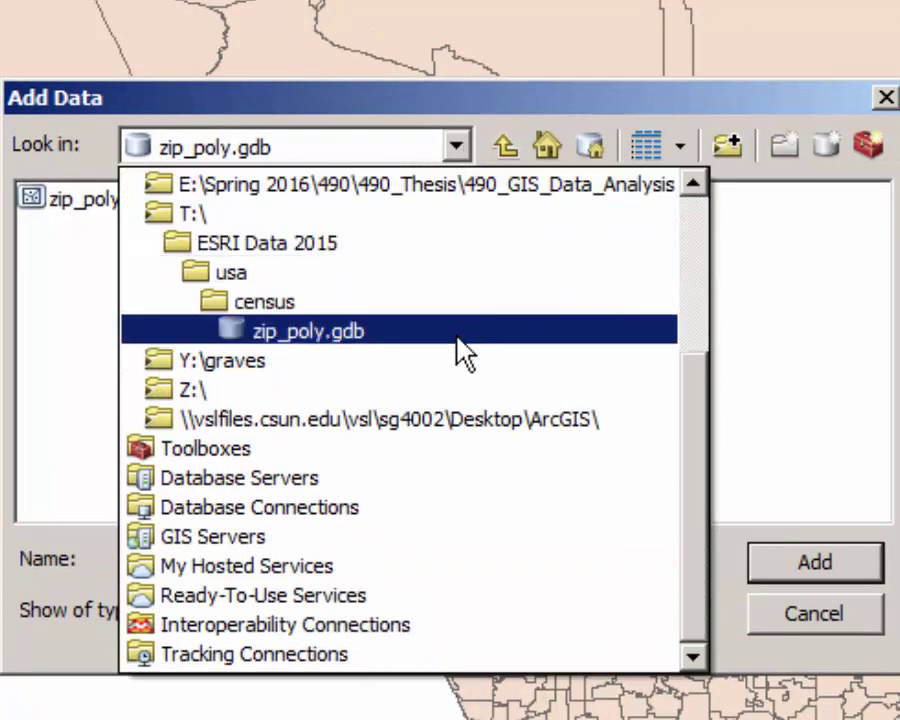
{"action": "scroll", "coordinate": [475, 303], "scroll_direction": "up", "scroll_amount": 2}
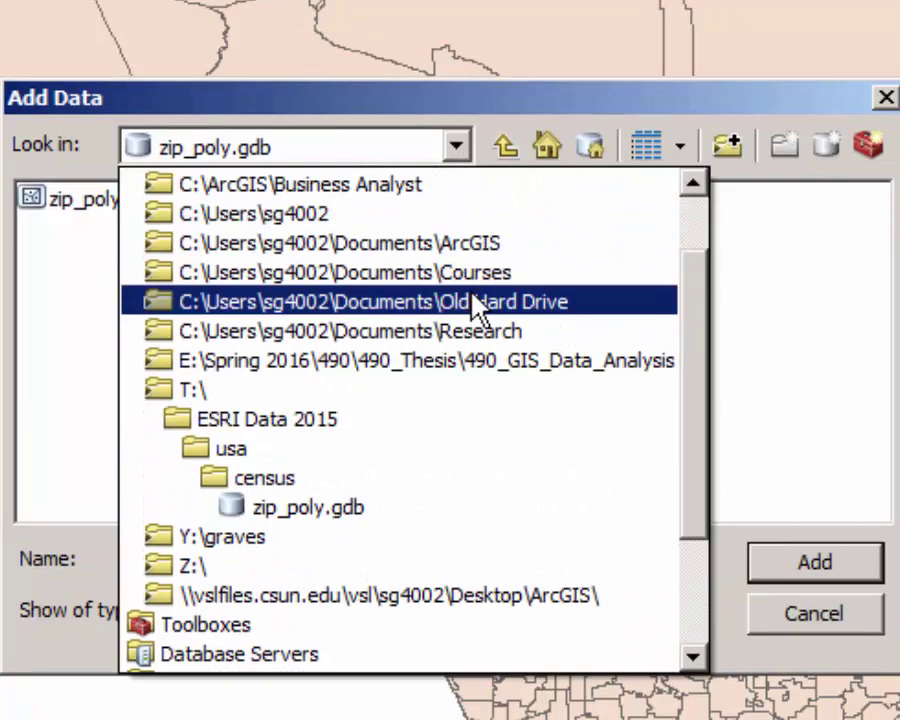
{"action": "left_click", "coordinate": [476, 279]}
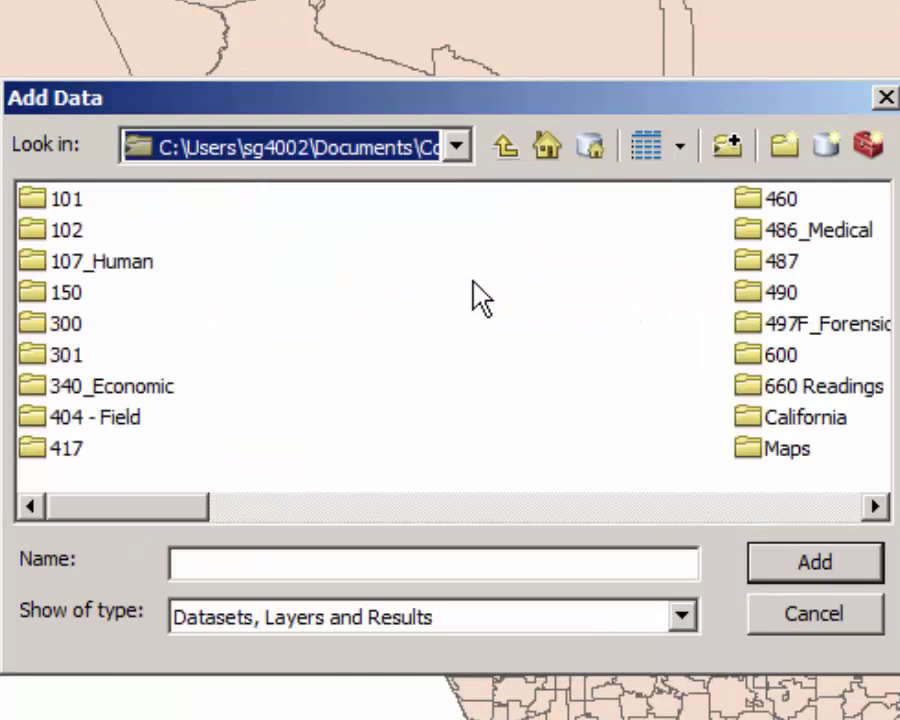
{"action": "double_click", "coordinate": [793, 328]}
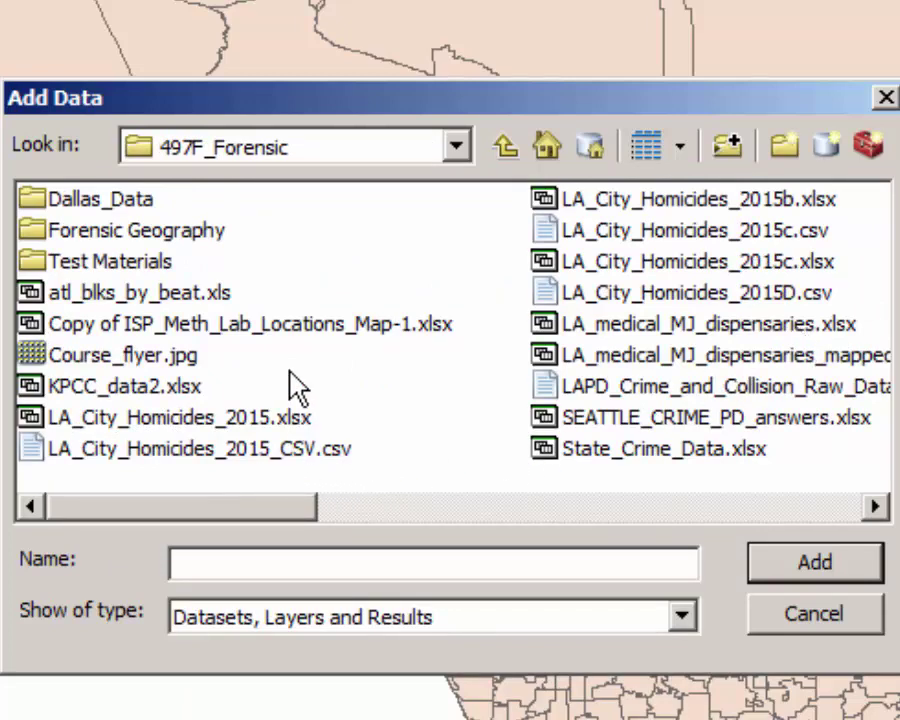
{"action": "left_click", "coordinate": [192, 449]}
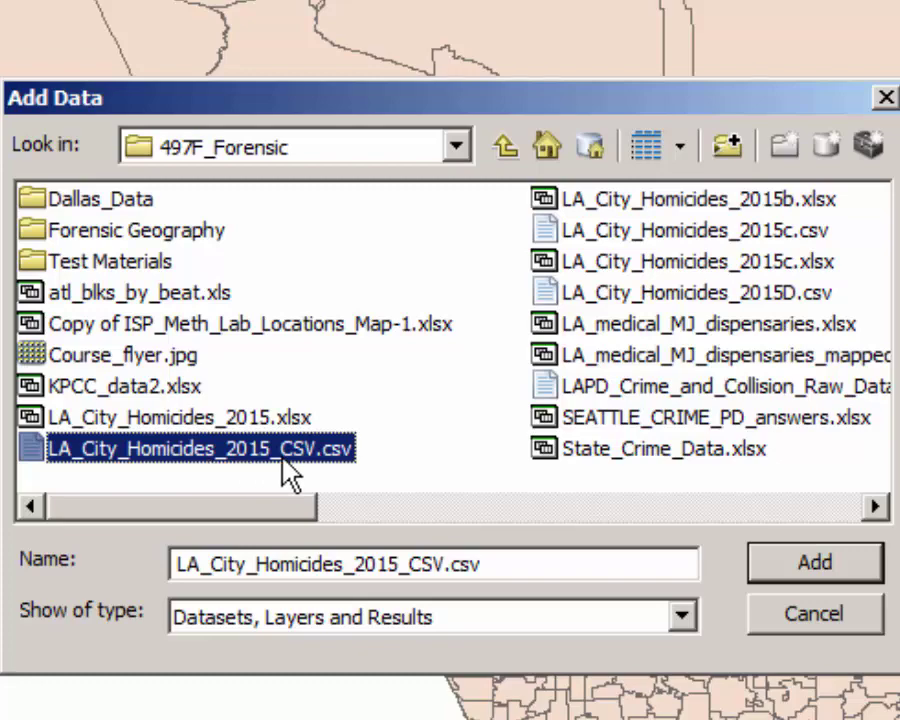
{"action": "left_click", "coordinate": [800, 567]}
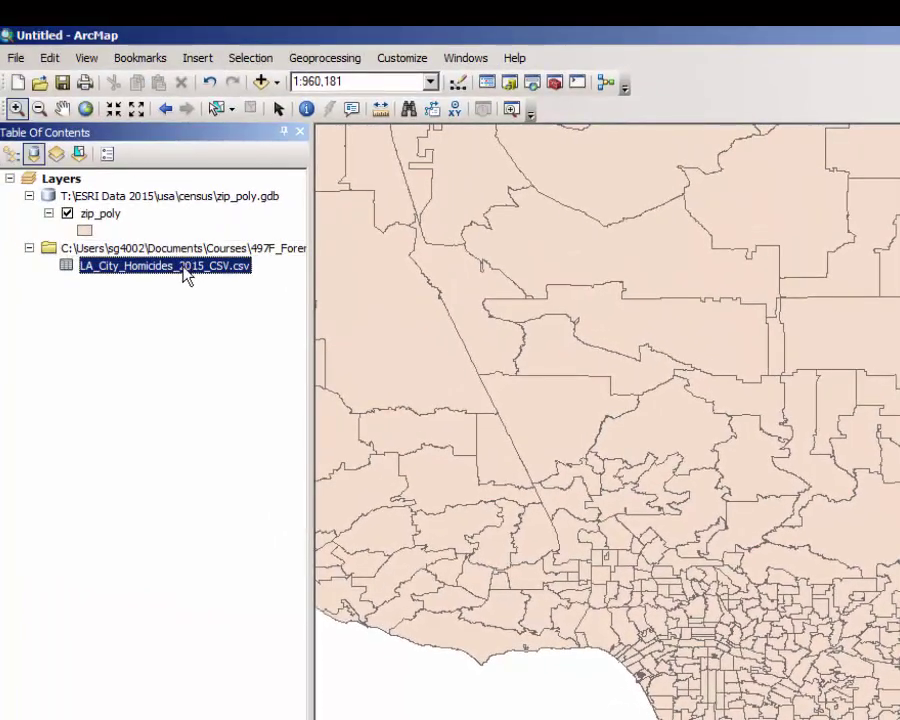
{"action": "right_click", "coordinate": [184, 270]}
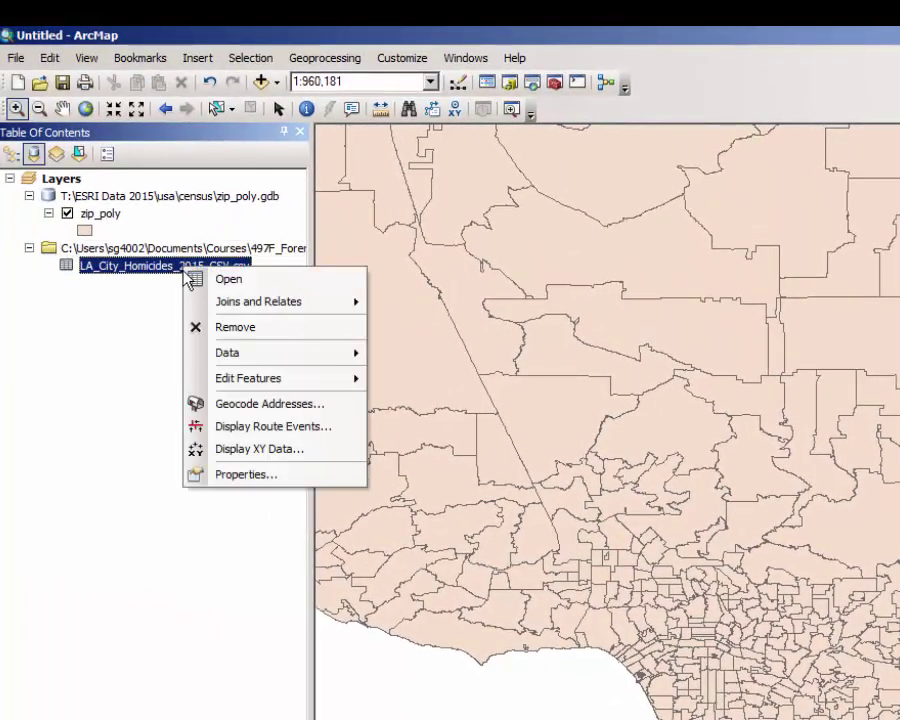
{"action": "left_click", "coordinate": [228, 280]}
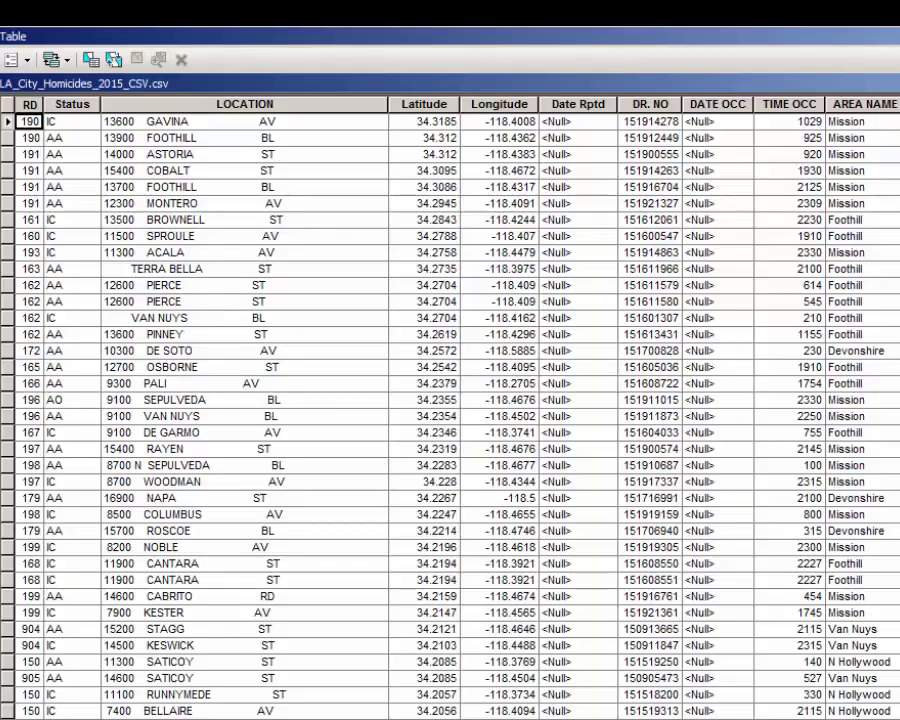
{"action": "scroll", "coordinate": [450, 400], "scroll_direction": "right", "scroll_amount": 5}
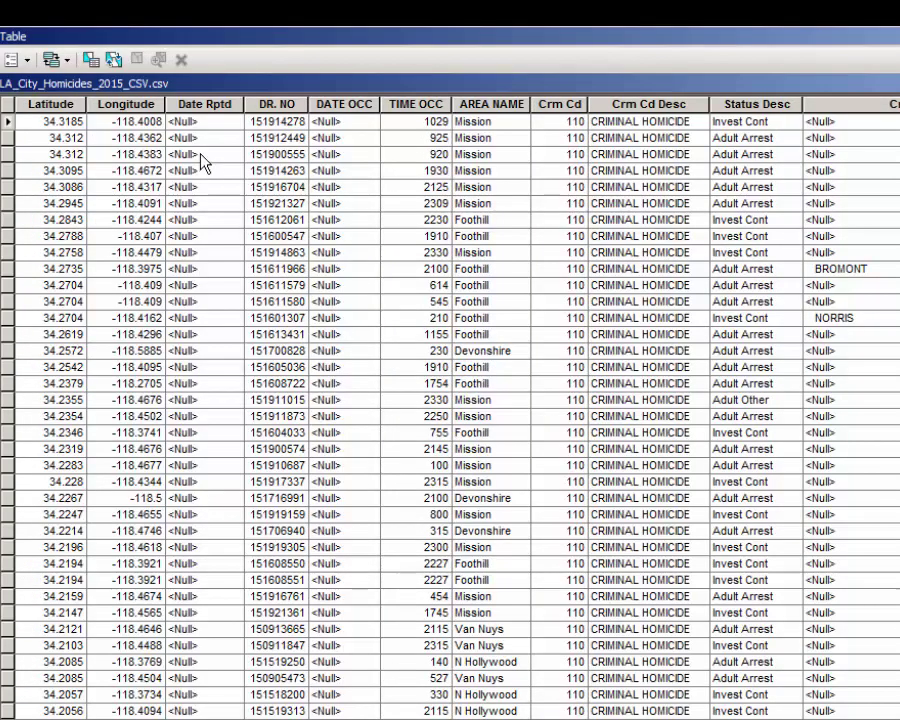
{"action": "left_click", "coordinate": [148, 103]}
{"action": "left_click", "coordinate": [60, 104], "text": "ctrl"}
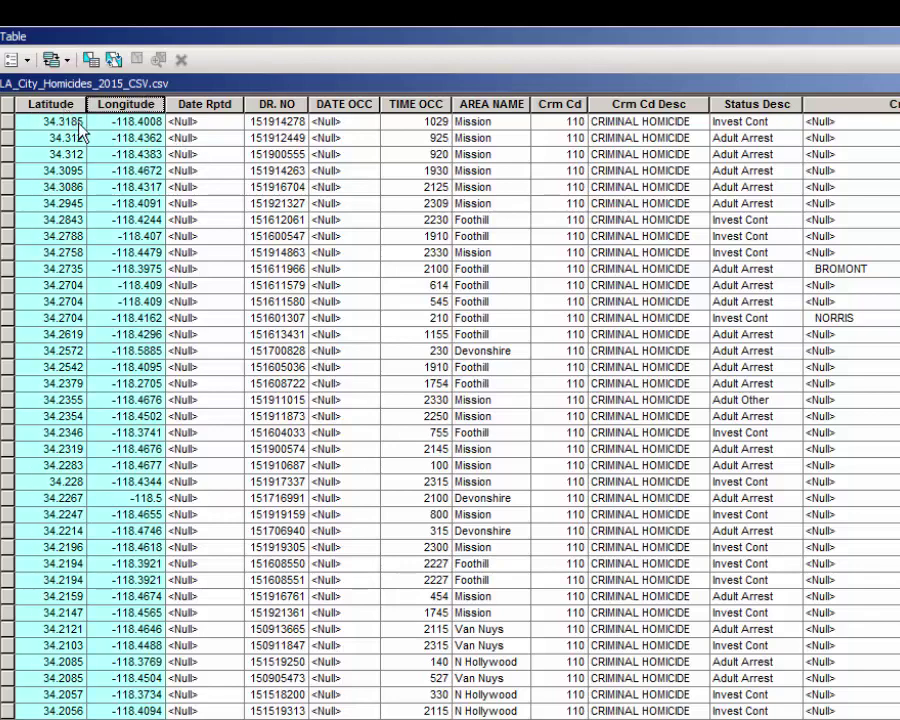
{"action": "left_click", "coordinate": [203, 105]}
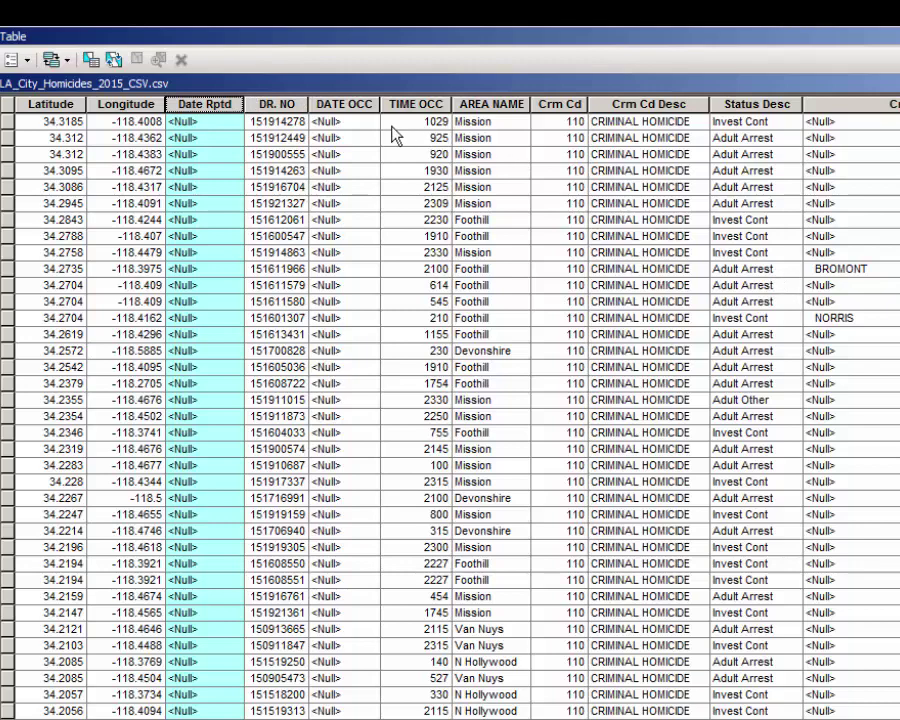
{"action": "left_click", "coordinate": [366, 106]}
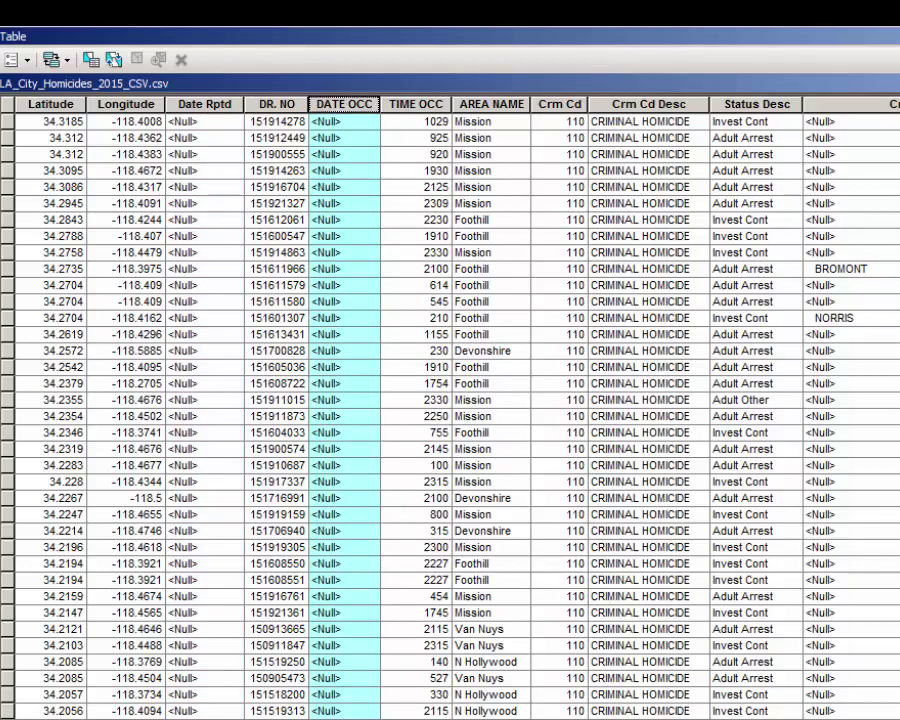
{"action": "scroll", "coordinate": [450, 400], "scroll_direction": "left", "scroll_amount": 5}
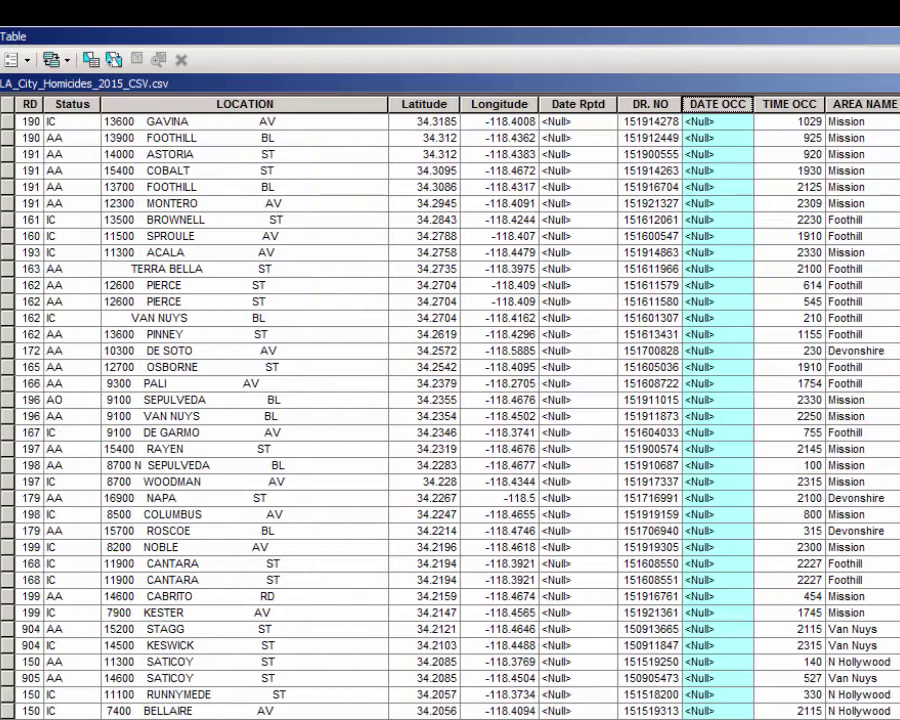
{"action": "scroll", "coordinate": [450, 400], "scroll_direction": "left", "scroll_amount": 2}
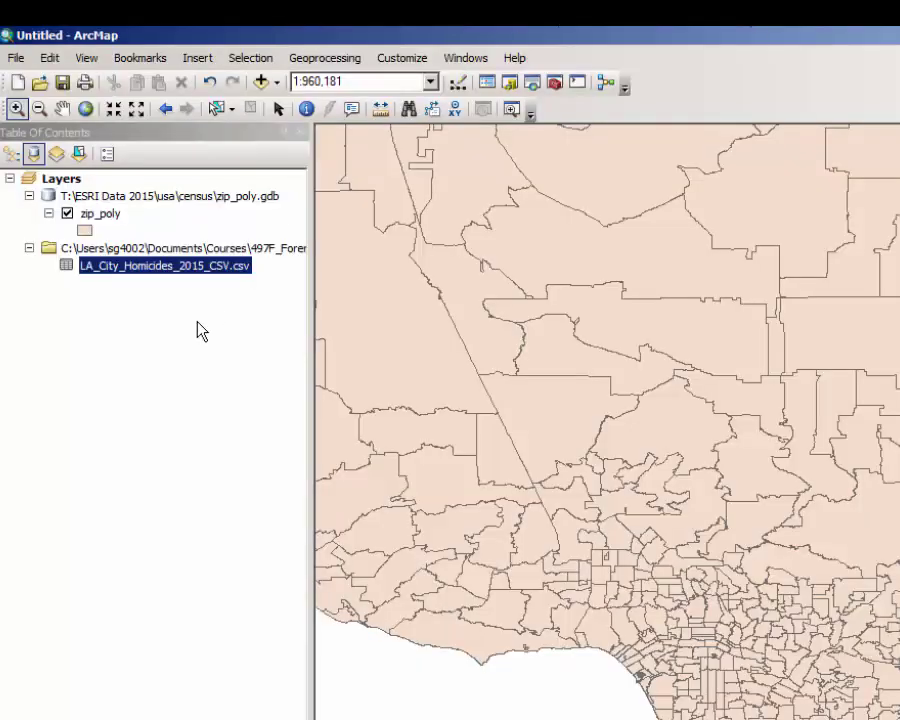
Step: Set up Display XY Data for the homicide CSV: X Longitude, Y Latitude, GCS_WGS_1984
{"action": "right_click", "coordinate": [166, 276]}
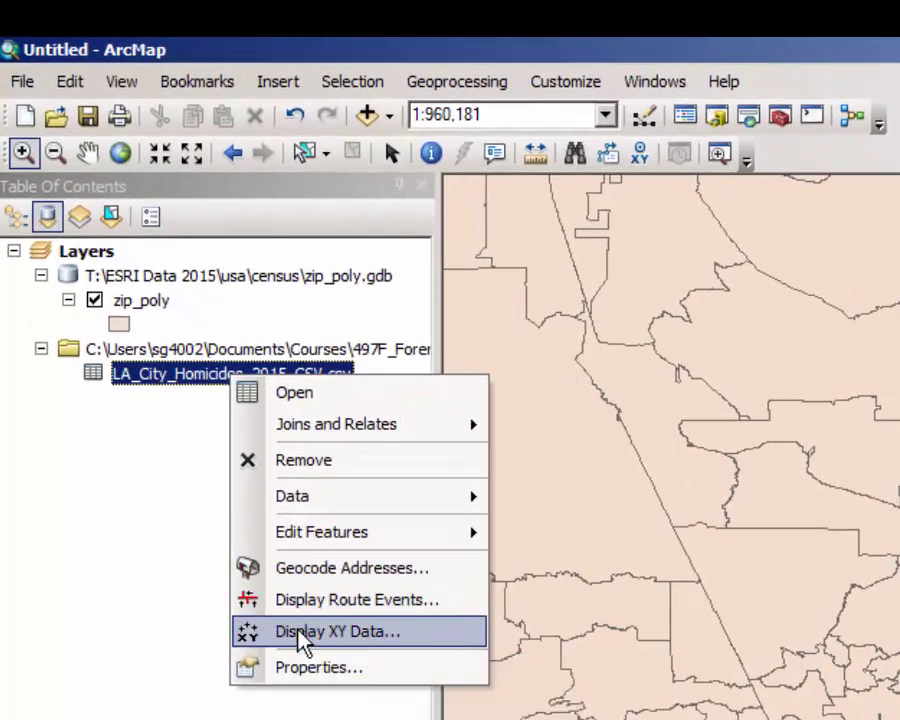
{"action": "left_click", "coordinate": [300, 634]}
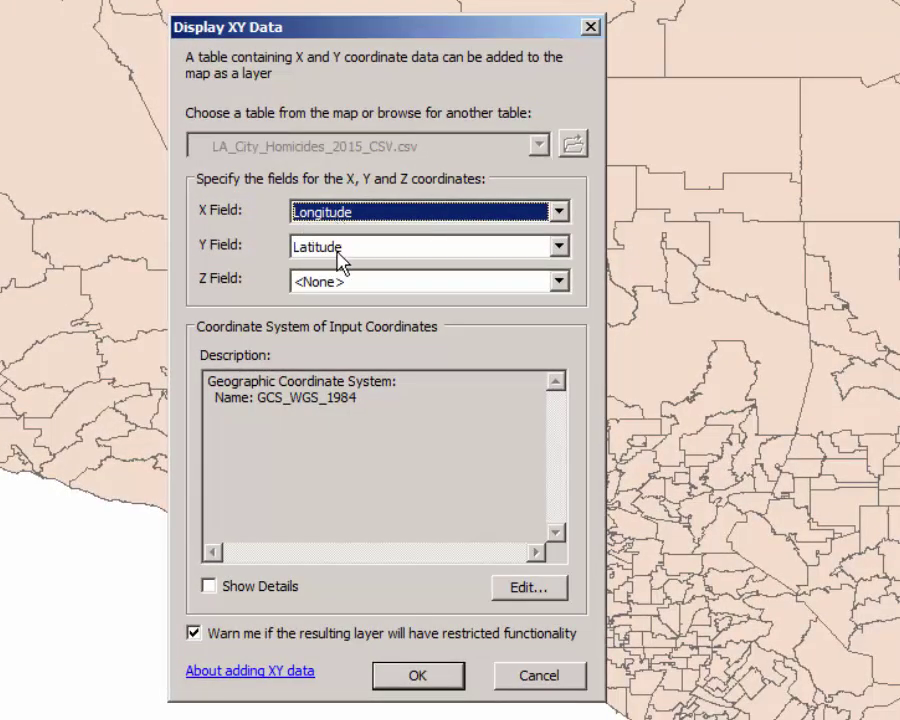
{"action": "left_click_drag", "start_coordinate": [393, 407], "coordinate": [193, 400]}
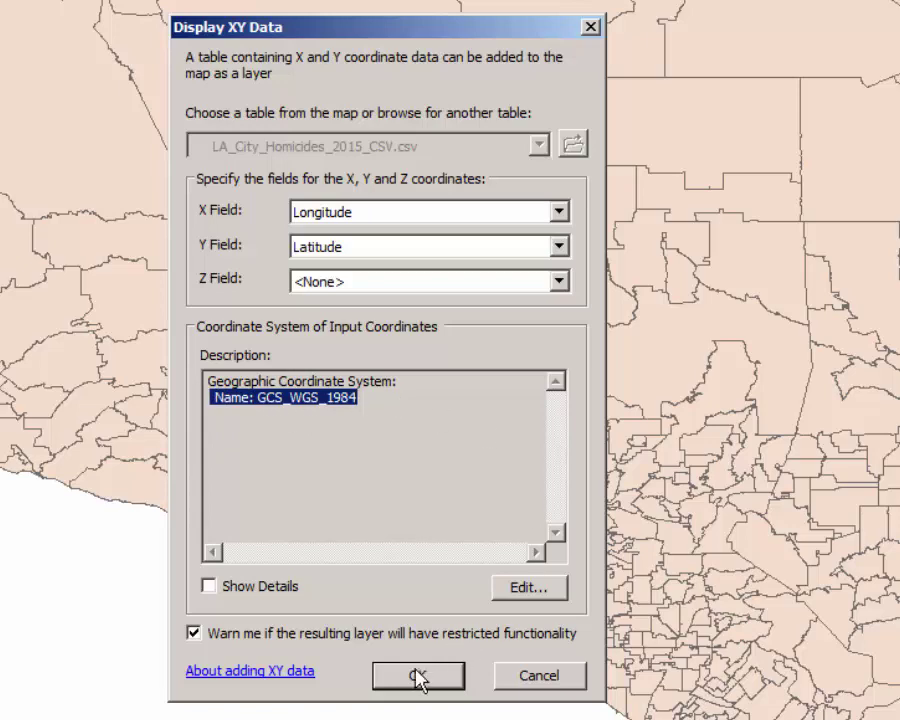
Step: Verify the input coordinate system is WGS 1984 without changes, then submit the XY plot
{"action": "left_click", "coordinate": [530, 590]}
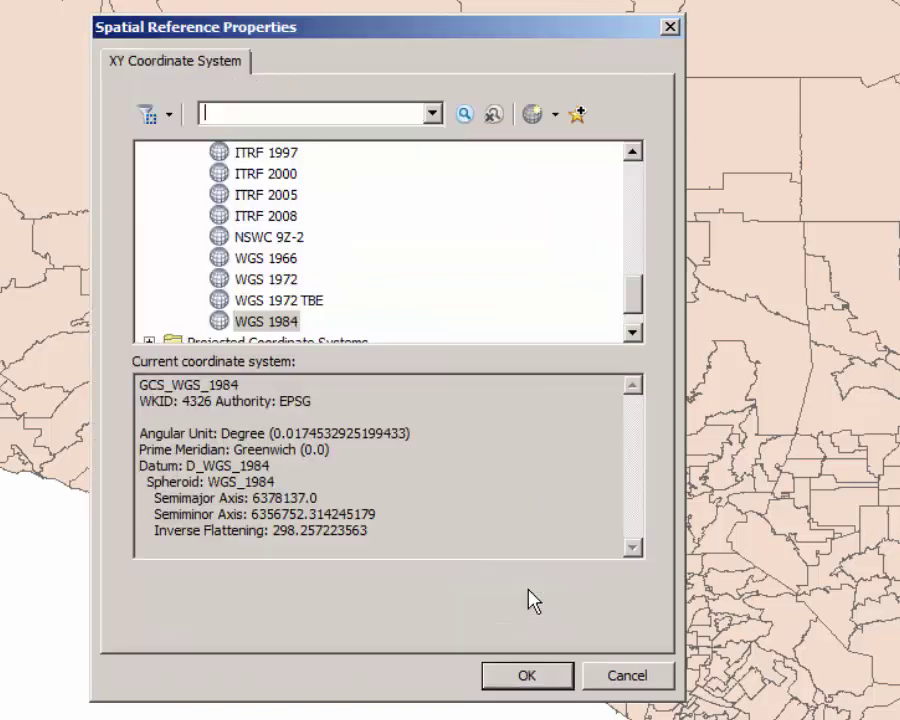
{"action": "left_click_drag", "start_coordinate": [612, 295], "coordinate": [638, 316]}
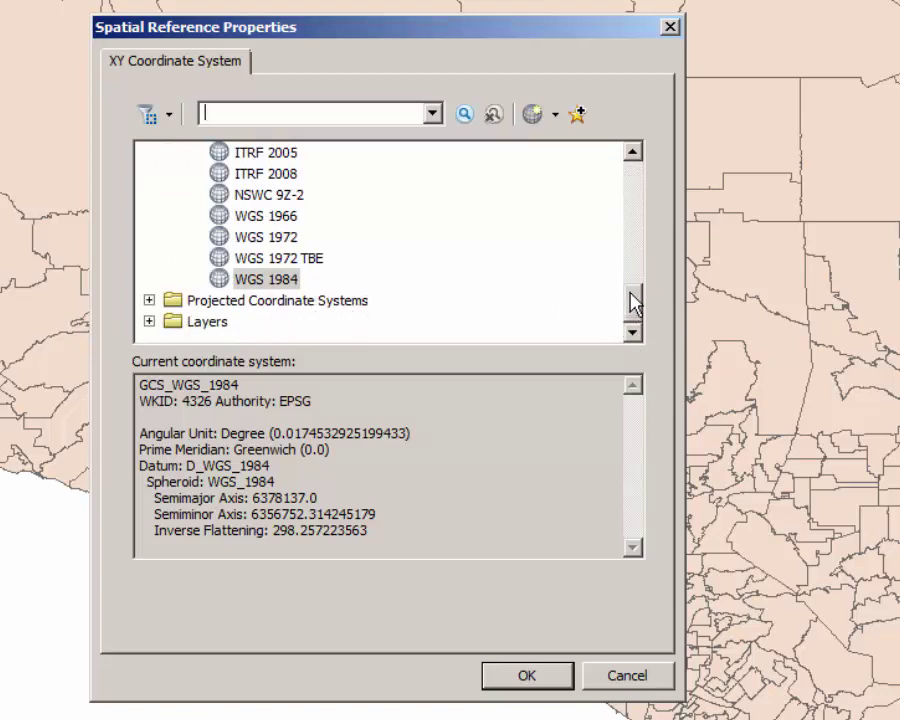
{"action": "left_click_drag", "start_coordinate": [636, 292], "coordinate": [635, 229]}
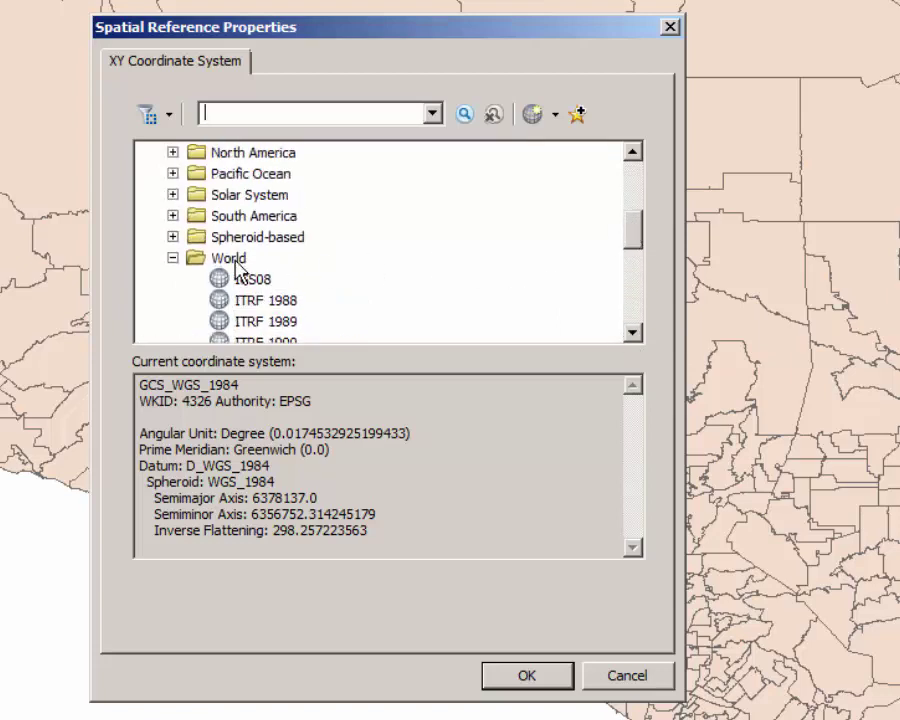
{"action": "left_click_drag", "start_coordinate": [636, 244], "coordinate": [640, 326]}
{"action": "left_click", "coordinate": [271, 282]}
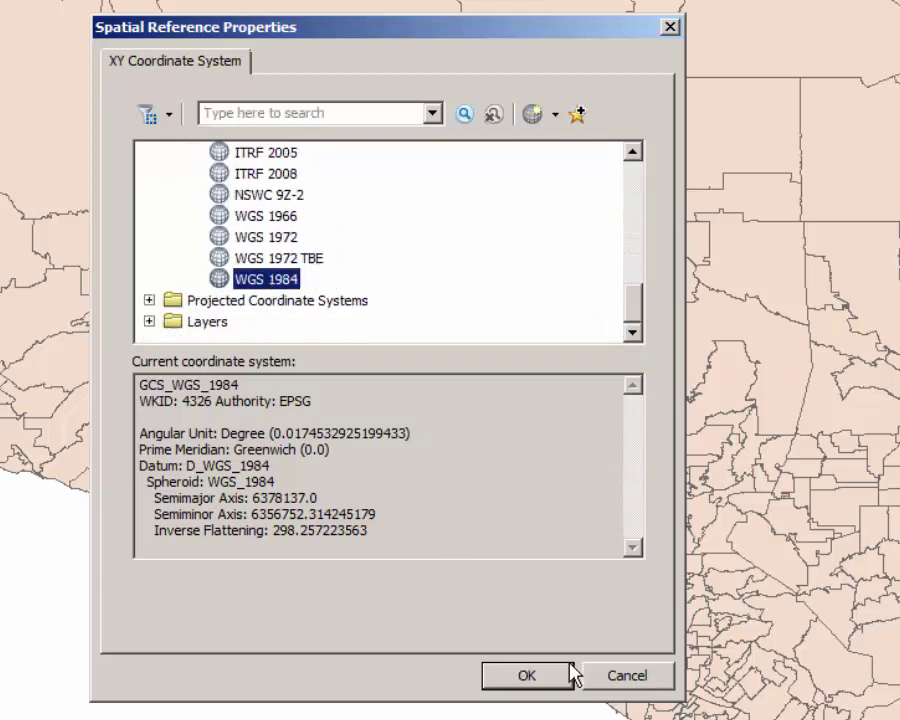
{"action": "left_click", "coordinate": [629, 677]}
{"action": "left_click", "coordinate": [422, 677]}
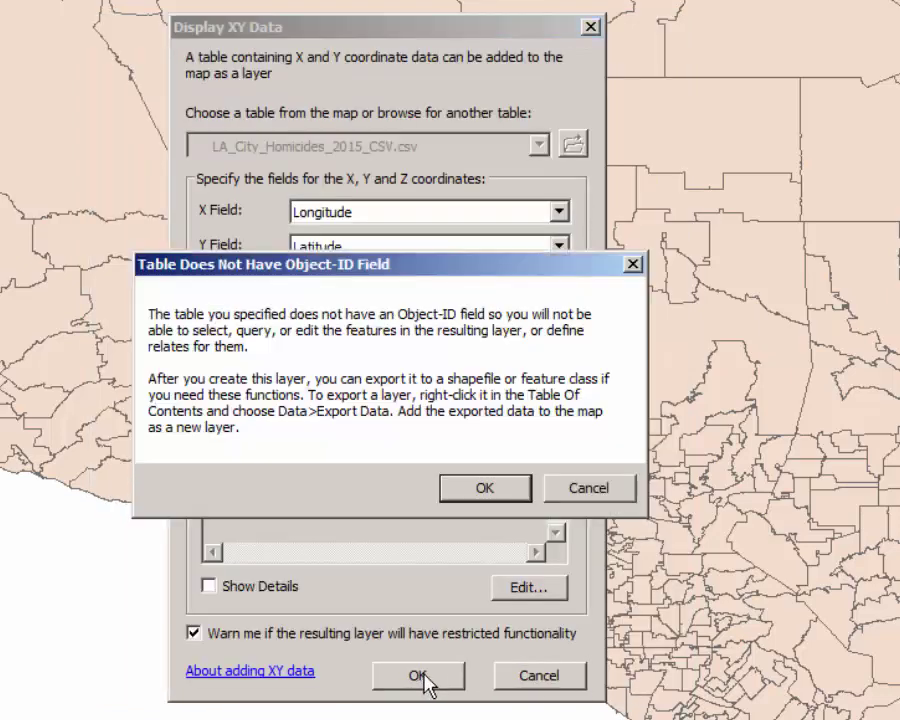
Step: Accept the Object-ID warning to draw the homicide Events layer, then zoom in on the point clusters
{"action": "left_click", "coordinate": [483, 489]}
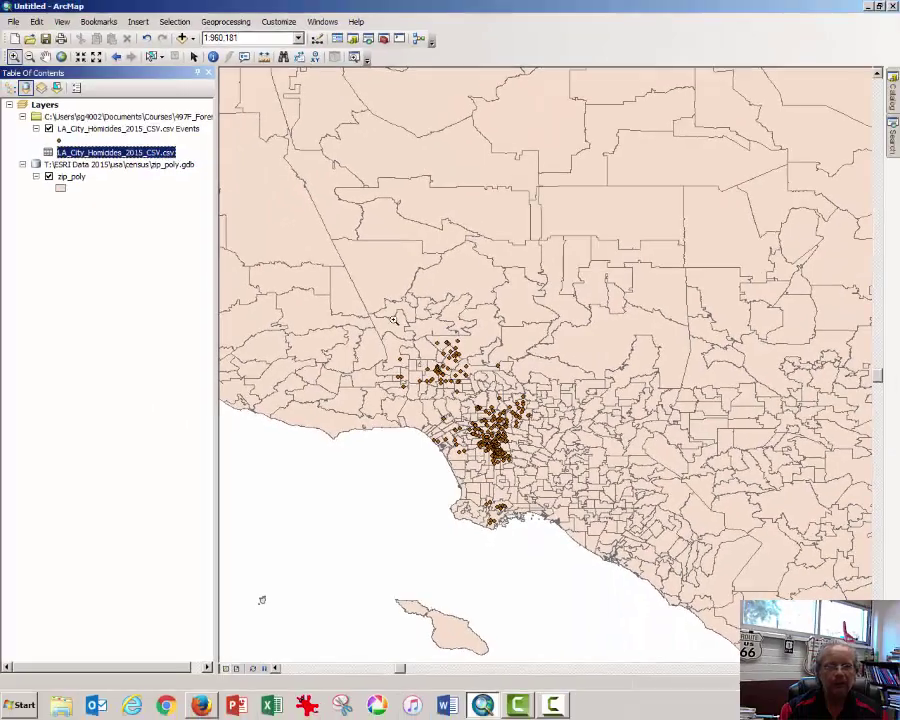
{"action": "left_click_drag", "start_coordinate": [285, 305], "coordinate": [605, 629]}
{"action": "left_click_drag", "start_coordinate": [566, 495], "coordinate": [566, 495]}
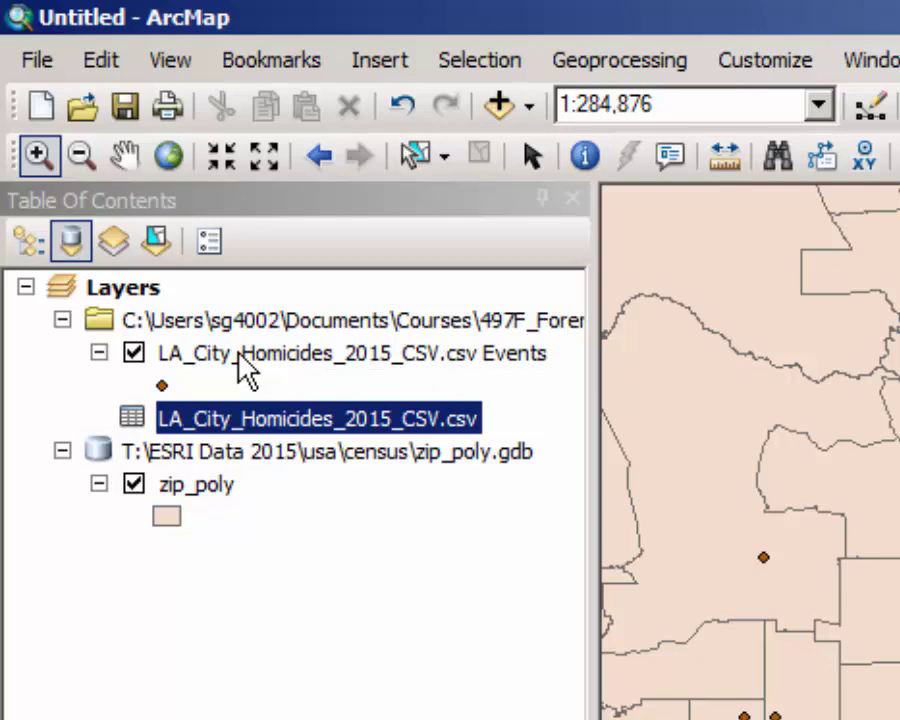
Step: Open Export Data for the homicide Events layer and select the default Export_Output name in the path
{"action": "right_click", "coordinate": [243, 370]}
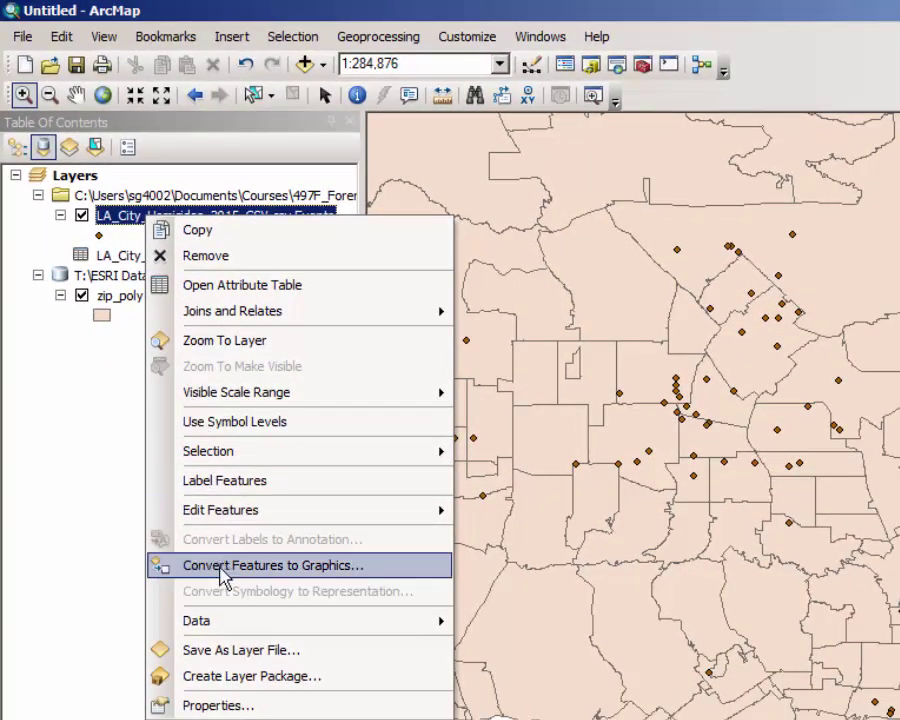
{"action": "mouse_move", "coordinate": [240, 657]}
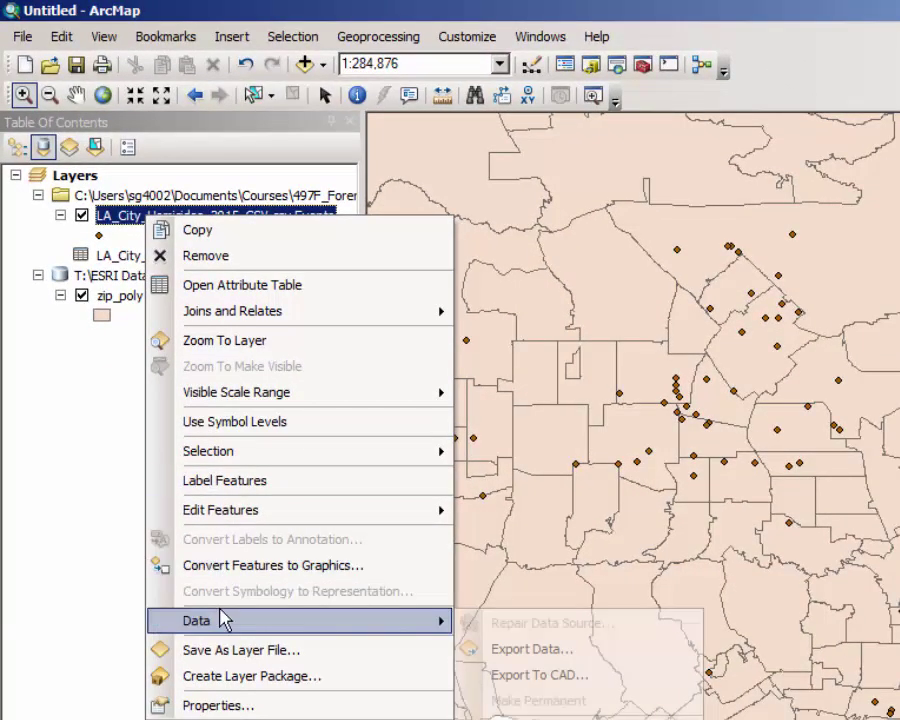
{"action": "left_click", "coordinate": [530, 649]}
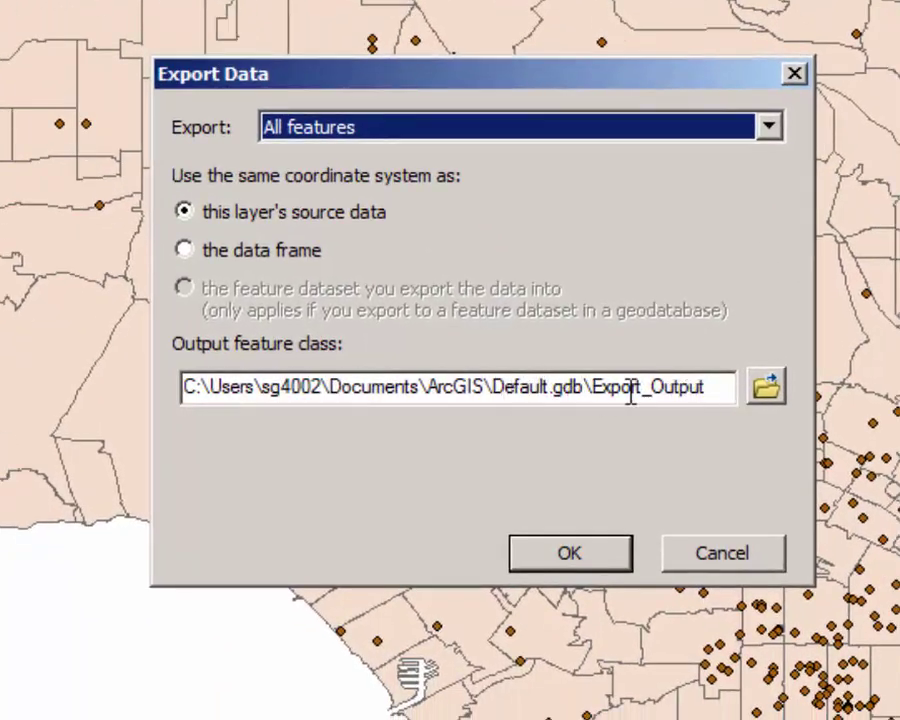
{"action": "left_click_drag", "start_coordinate": [491, 390], "coordinate": [587, 390]}
{"action": "left_click_drag", "start_coordinate": [717, 390], "coordinate": [594, 393]}
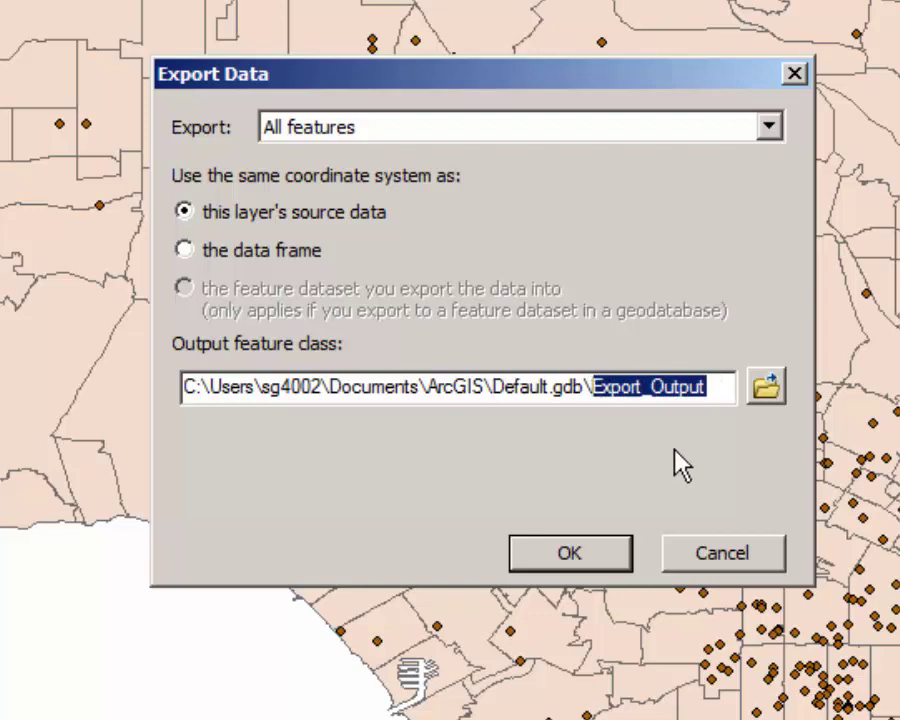
Step: Browse to the Z: drive and open the ZdriveDB.gdb geodatabase as the save location
{"action": "left_click", "coordinate": [752, 388]}
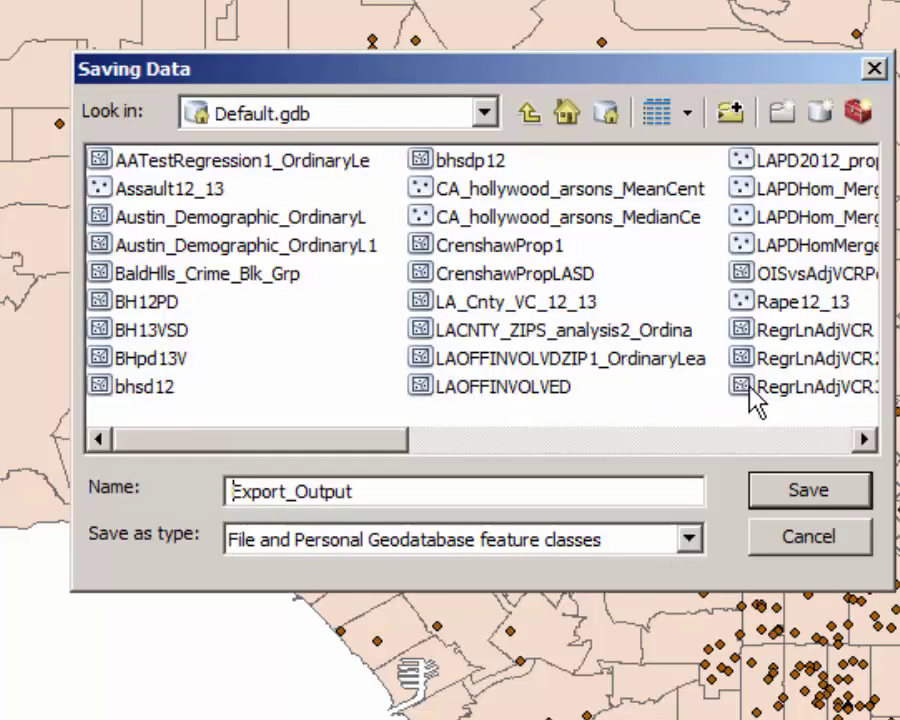
{"action": "left_click", "coordinate": [486, 112]}
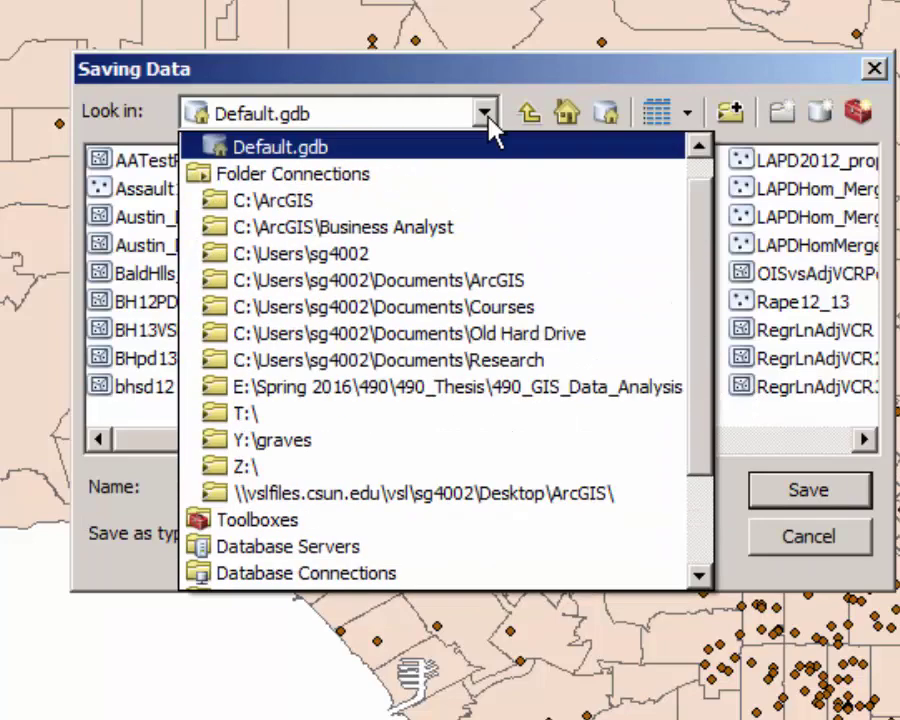
{"action": "left_click", "coordinate": [420, 440]}
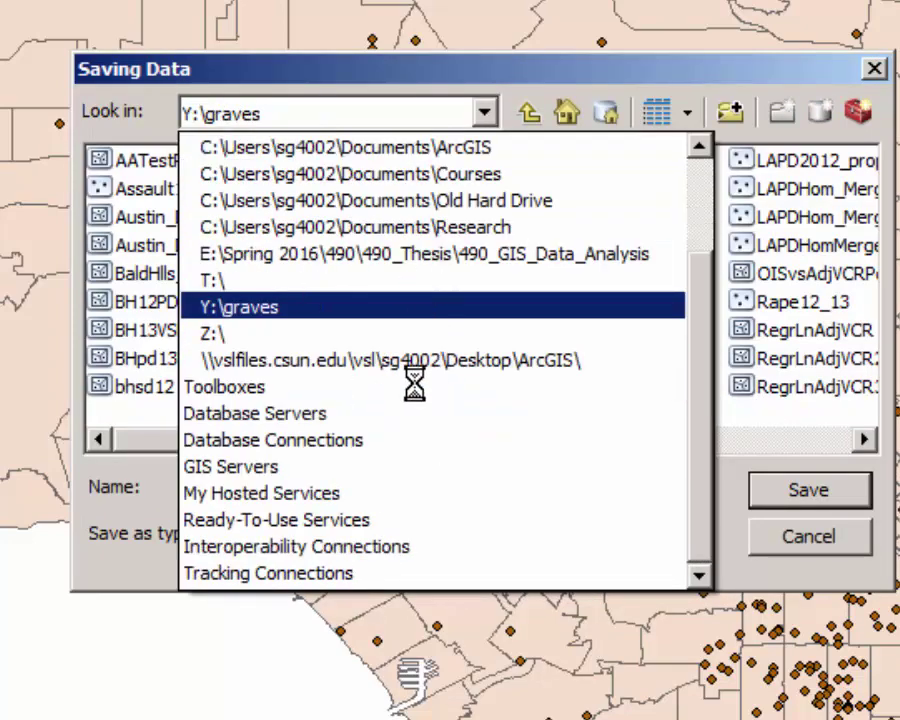
{"action": "left_click", "coordinate": [479, 341]}
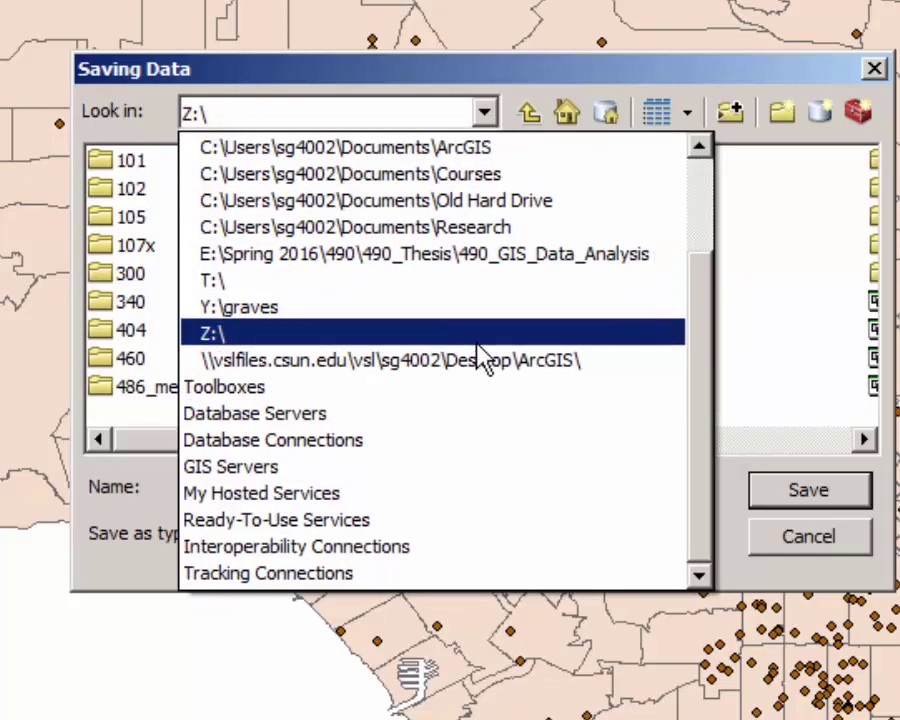
{"action": "left_click", "coordinate": [478, 333]}
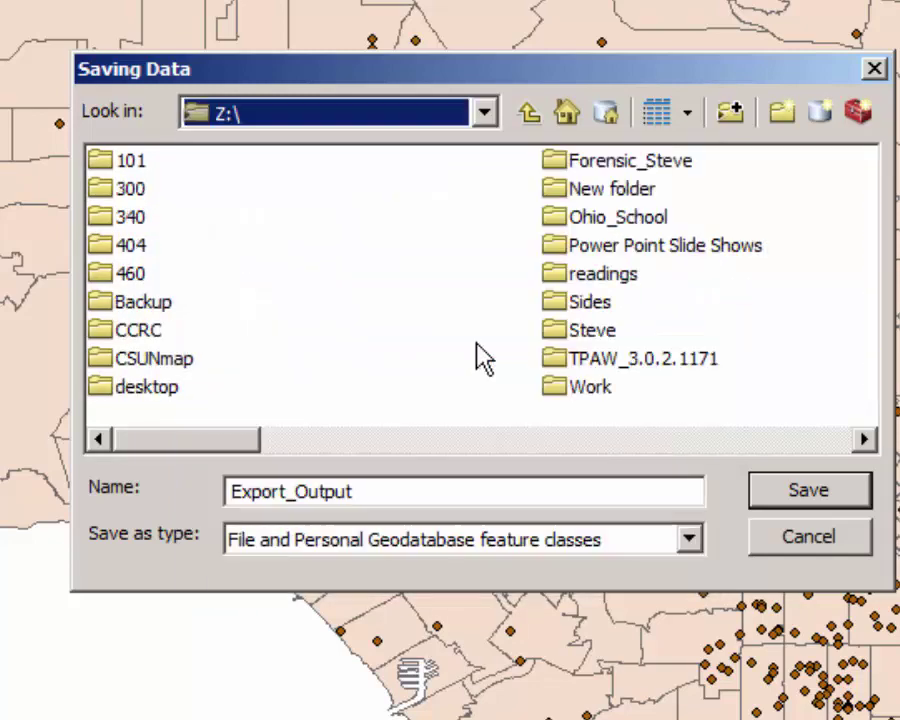
{"action": "left_click", "coordinate": [663, 440]}
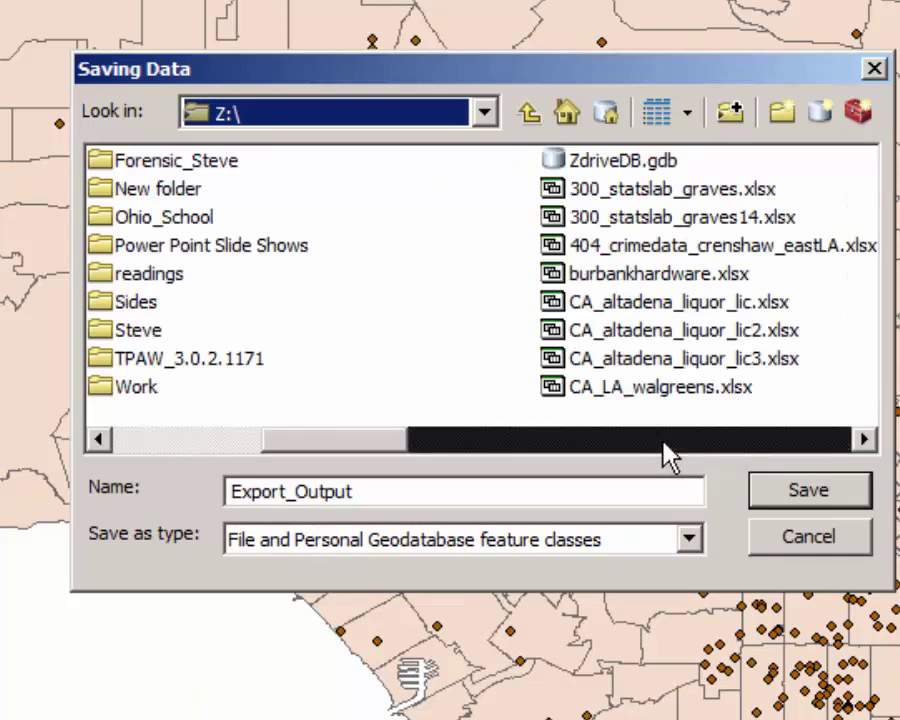
{"action": "double_click", "coordinate": [588, 162]}
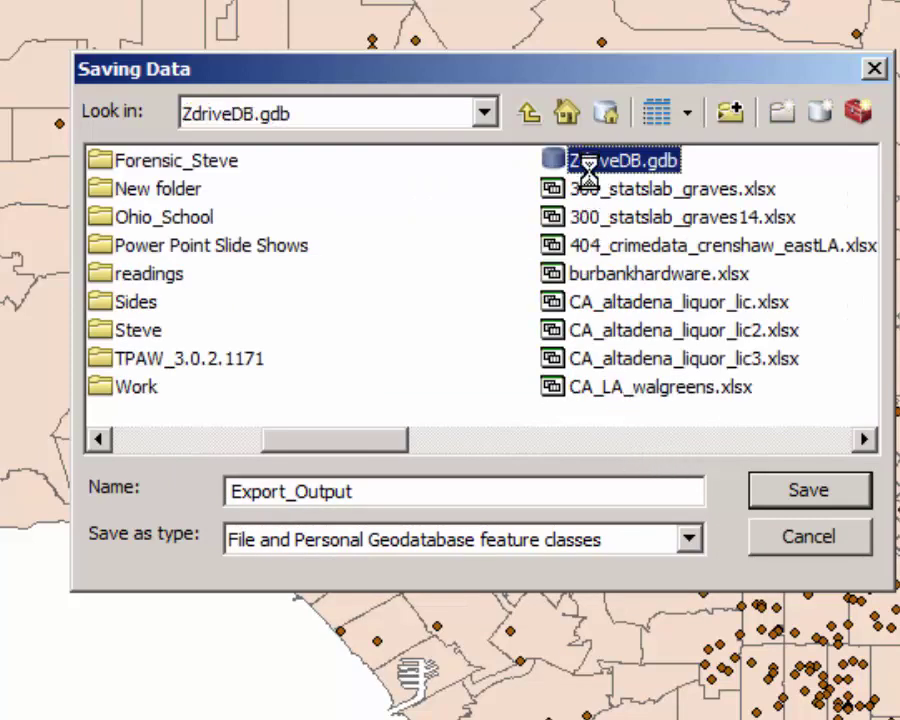
Step: Name the output feature class LA_HOM_2015, replacing Export_Output
{"action": "left_click_drag", "start_coordinate": [362, 494], "coordinate": [66, 495]}
{"action": "type", "text": "LA"}
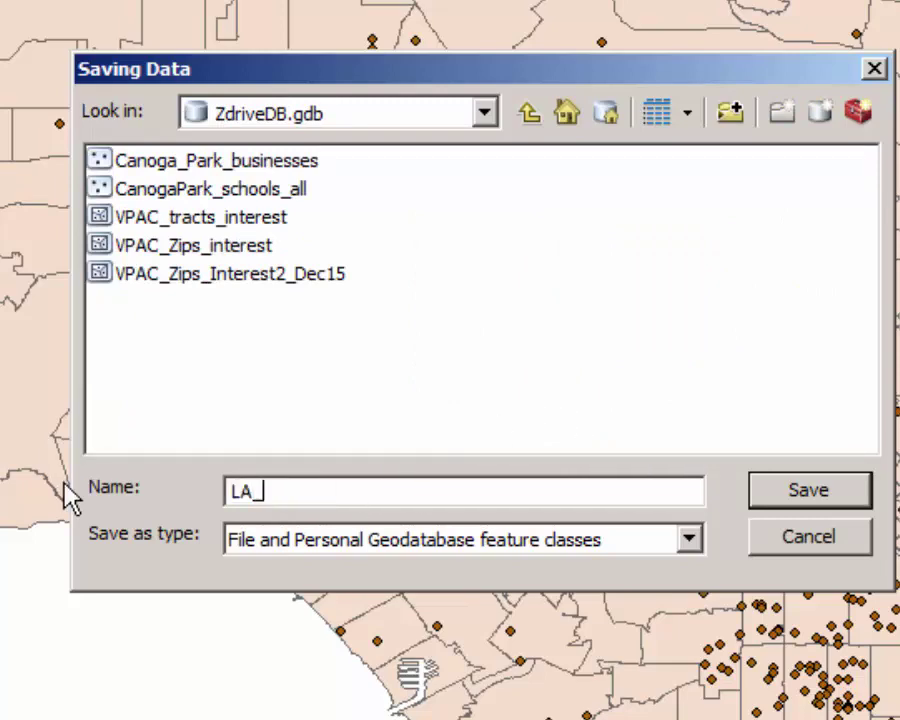
{"action": "type", "text": "_h"}
{"action": "type", "text": "HOM_201"}
{"action": "type", "text": "6"}
{"action": "key", "text": "BackSpace"}
{"action": "type", "text": "5"}
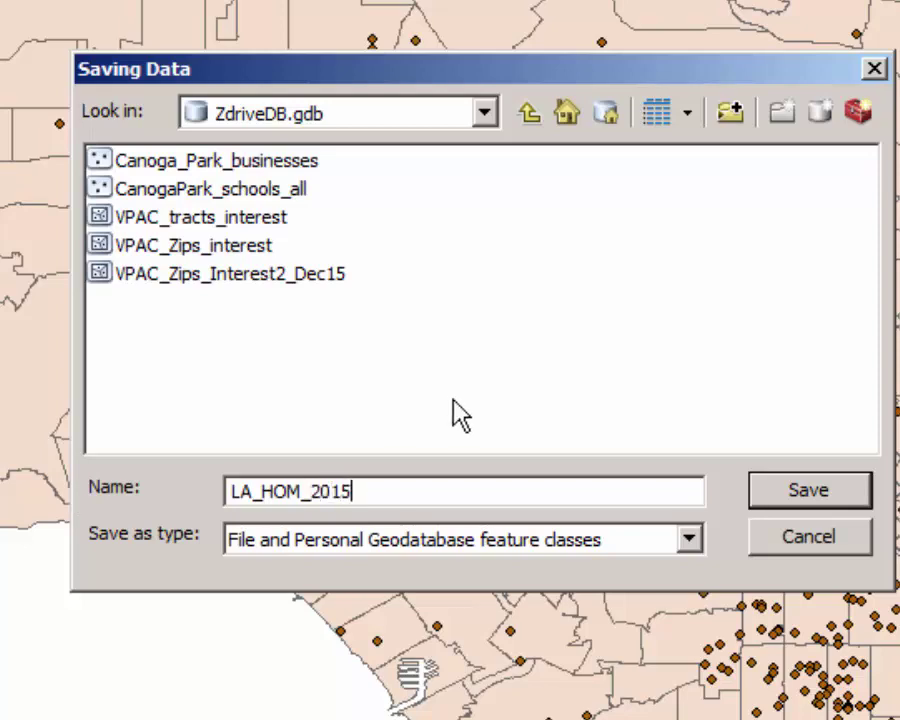
Step: Save to LA_HOM_2015, run the export, and add the result to the map as a layer
{"action": "left_click", "coordinate": [810, 503]}
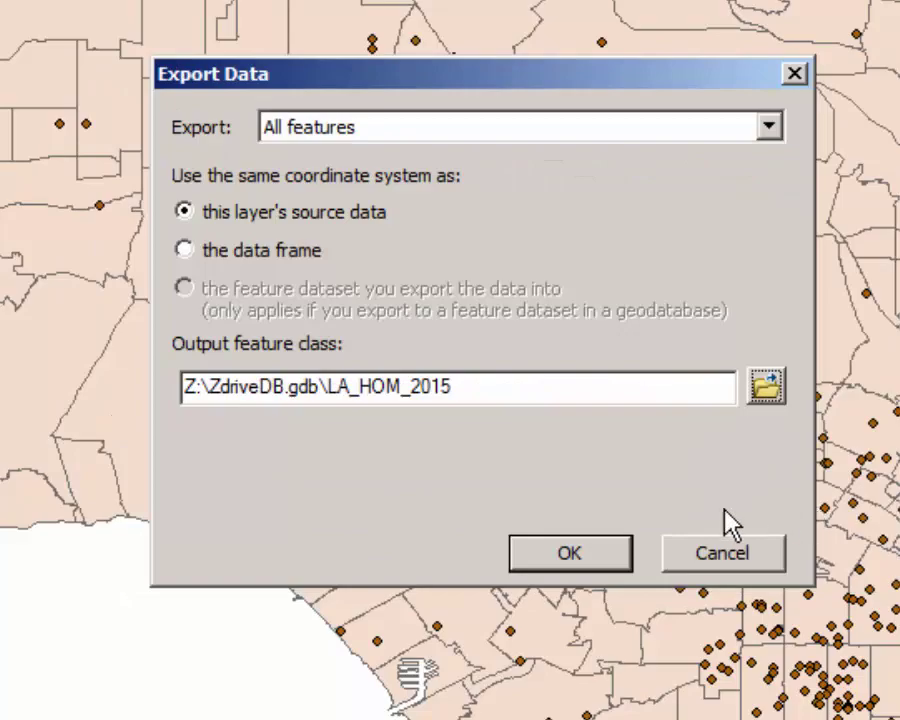
{"action": "left_click", "coordinate": [581, 556]}
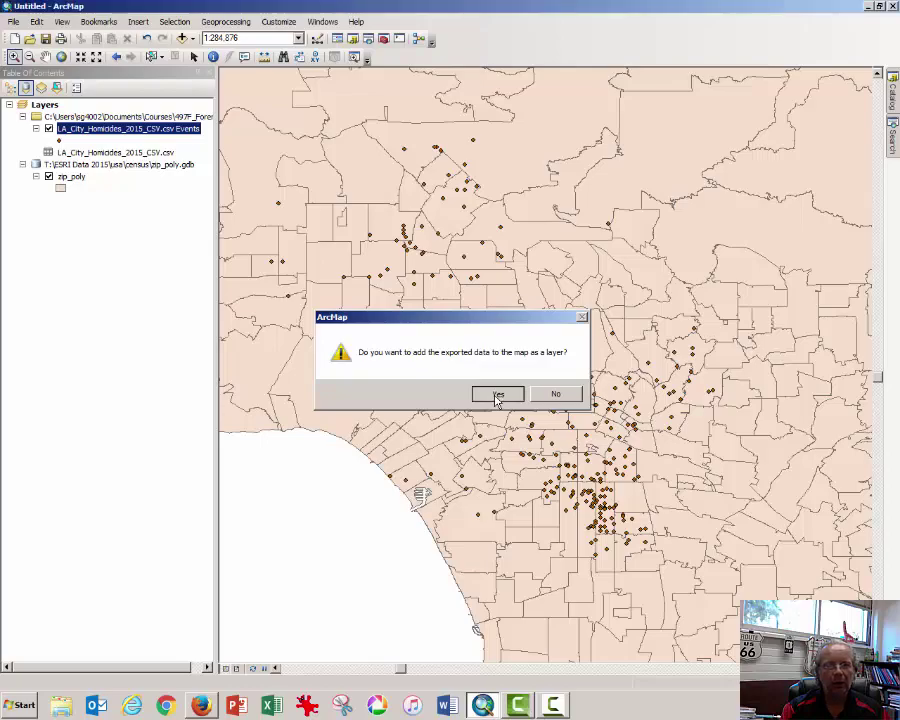
{"action": "left_click", "coordinate": [497, 395]}
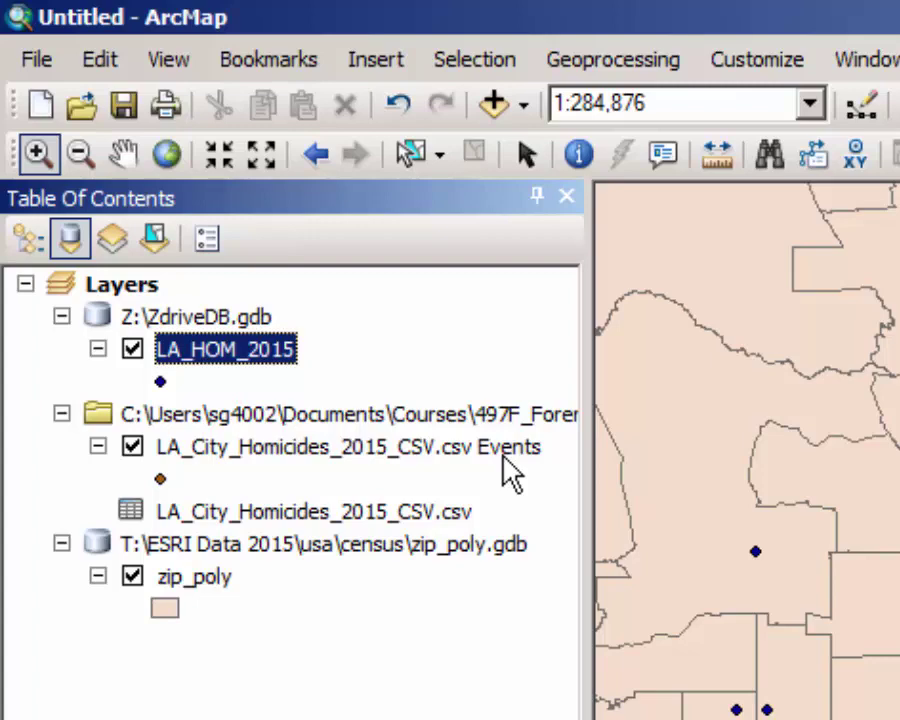
Step: Hide the temporary Events layer, list layers by drawing order, and remove Events from the map
{"action": "left_click", "coordinate": [131, 453], "text": "ctrl"}
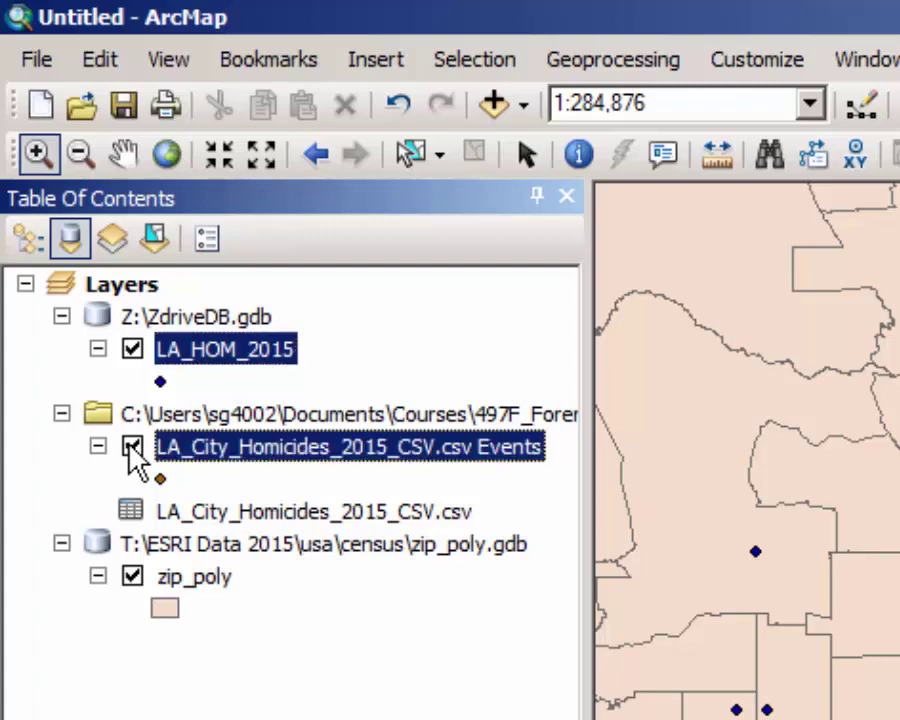
{"action": "left_click", "coordinate": [131, 447]}
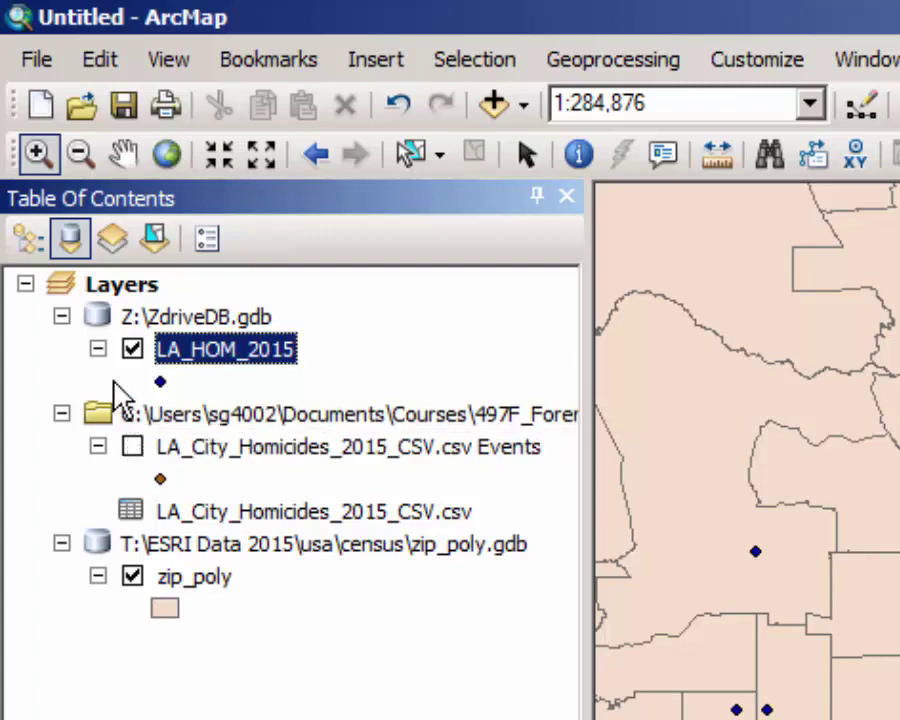
{"action": "left_click", "coordinate": [29, 239]}
{"action": "right_click", "coordinate": [257, 386]}
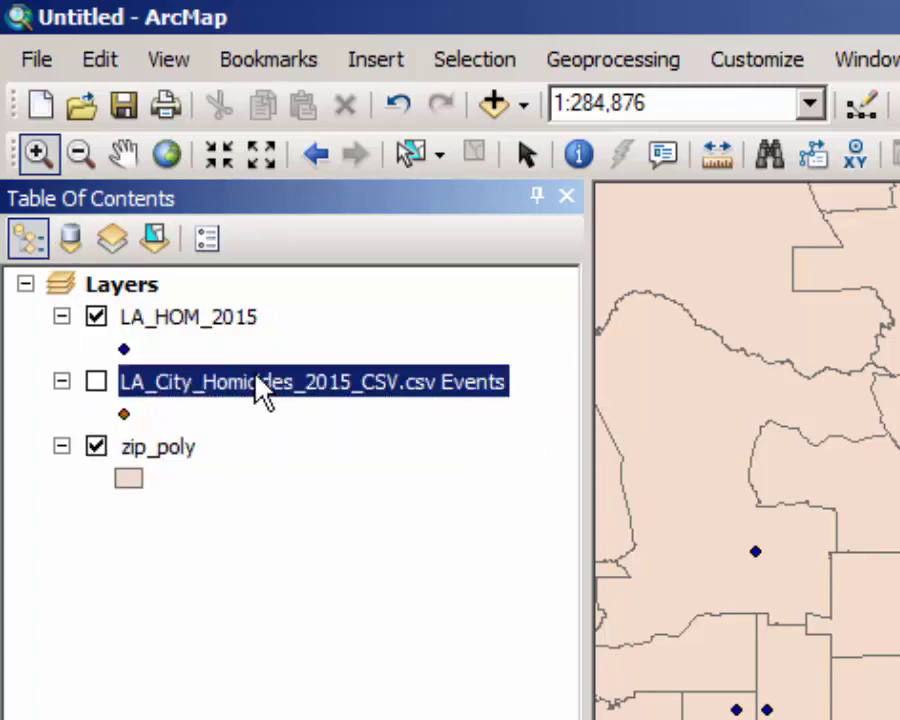
{"action": "left_click", "coordinate": [272, 437]}
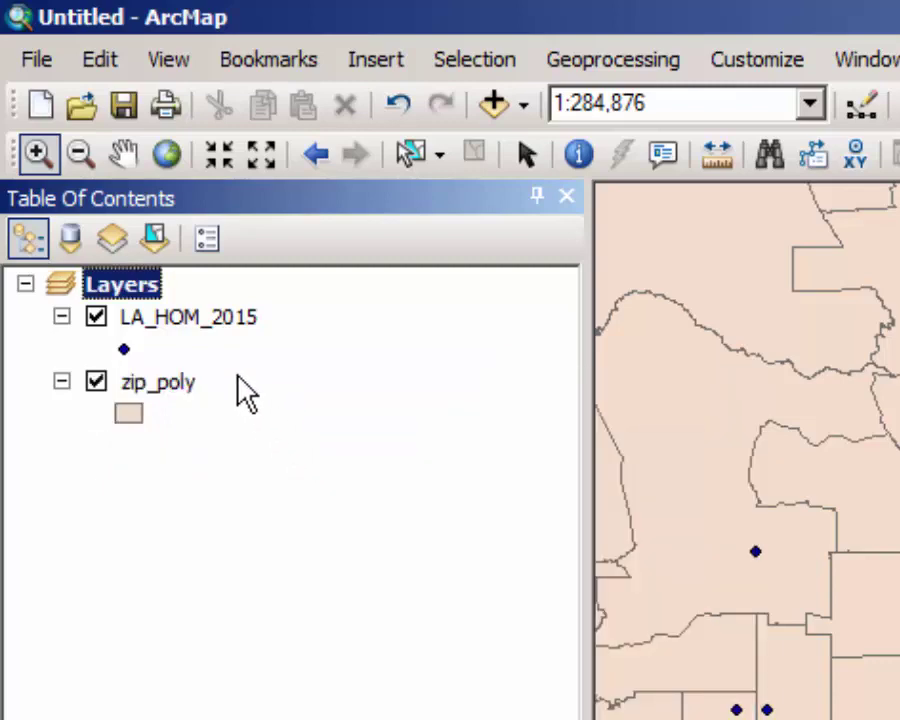